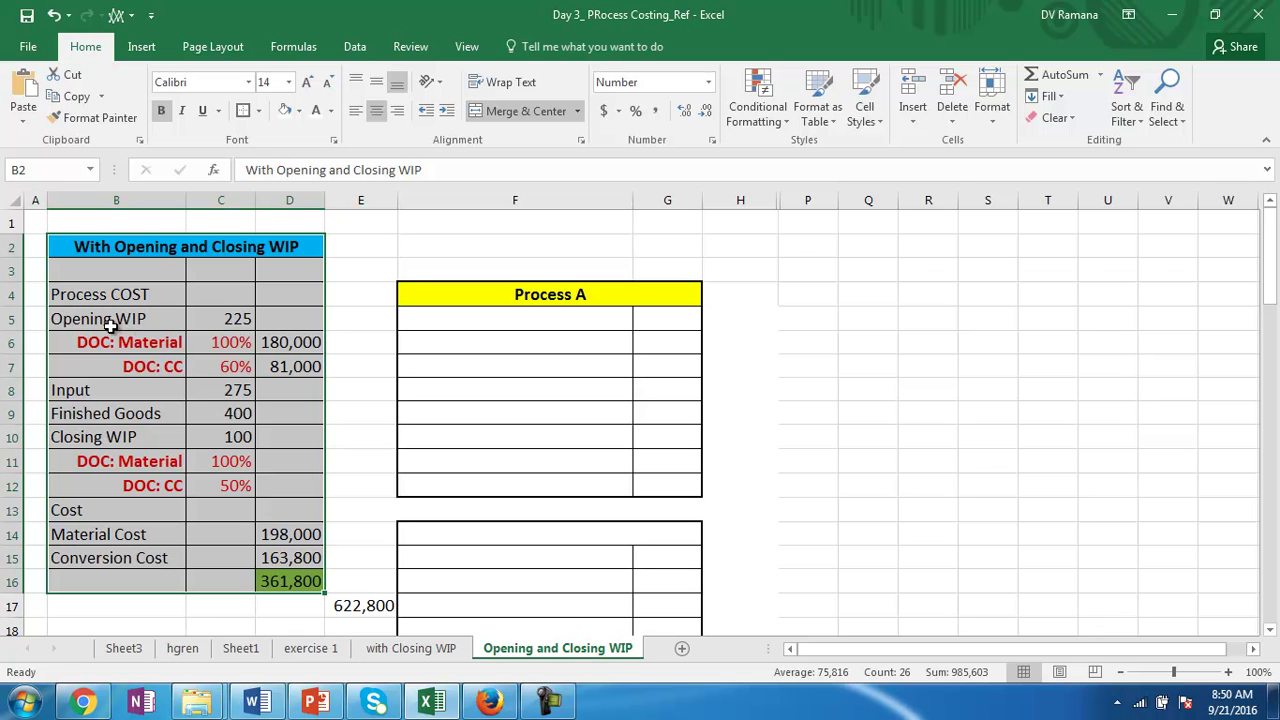
Step: Review the opening WIP units and their material and conversion cost completion percentages in the problem data
click(130, 322)
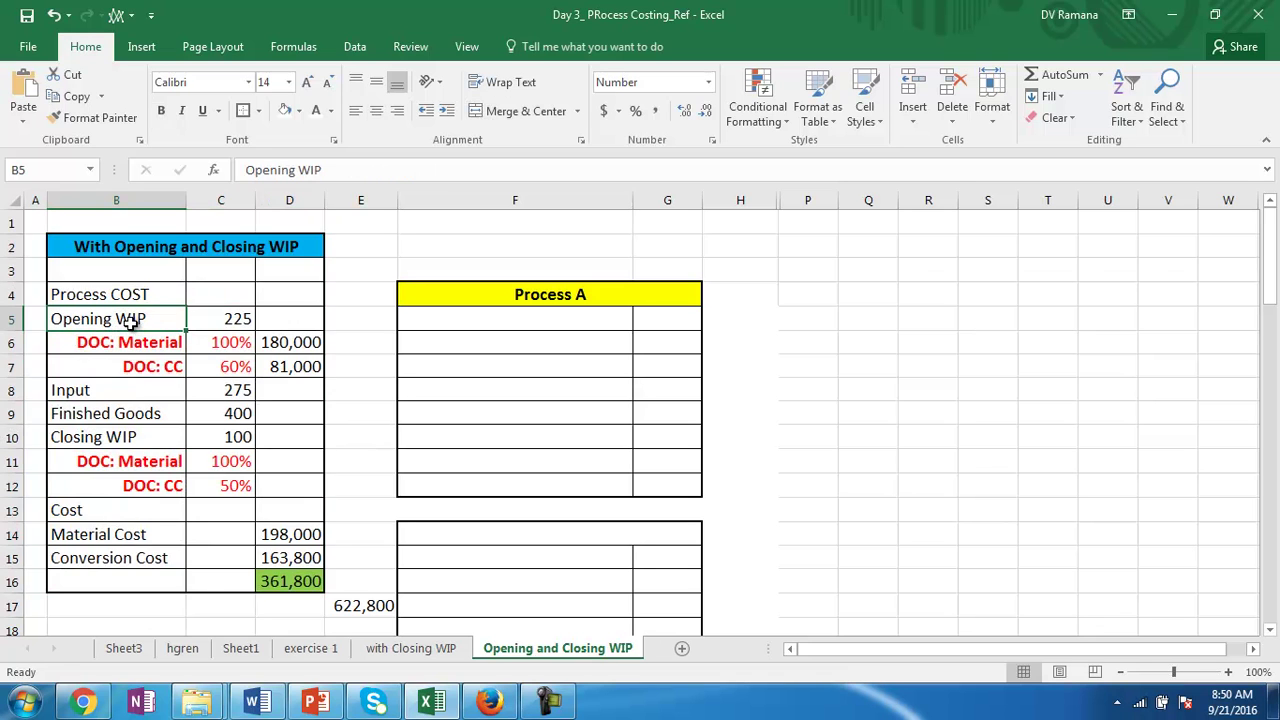
click(213, 326)
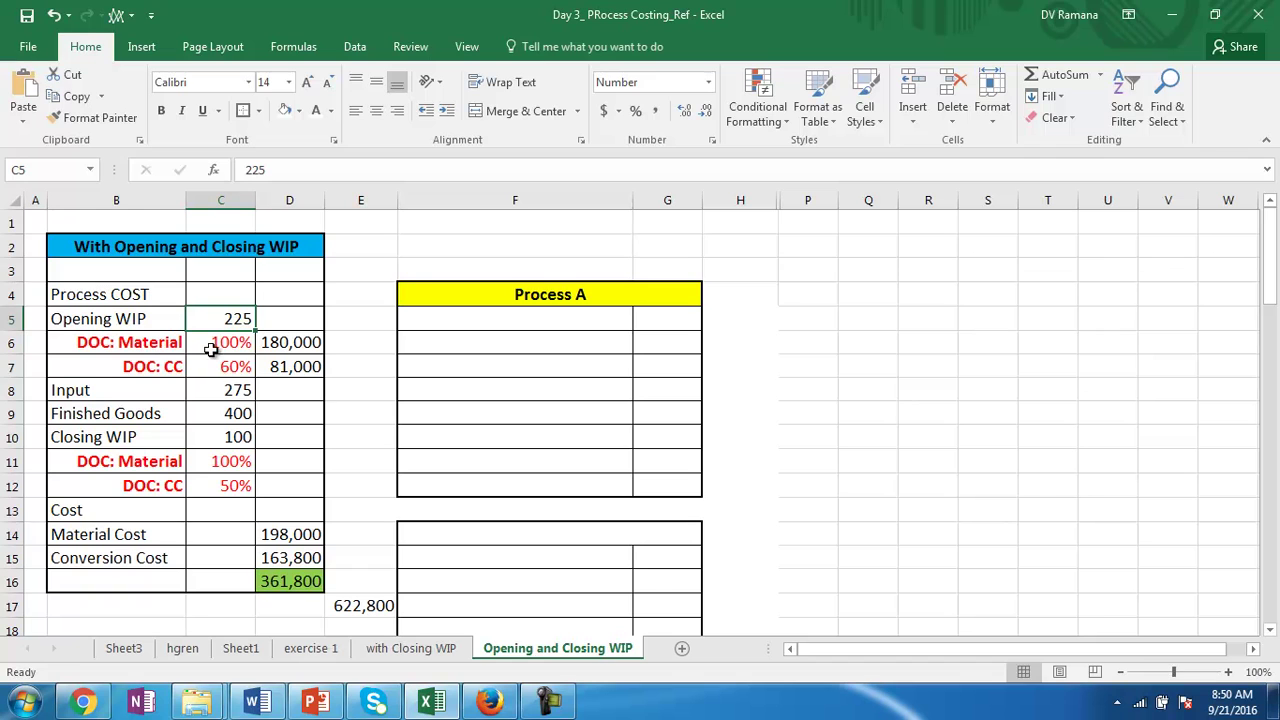
click(217, 349)
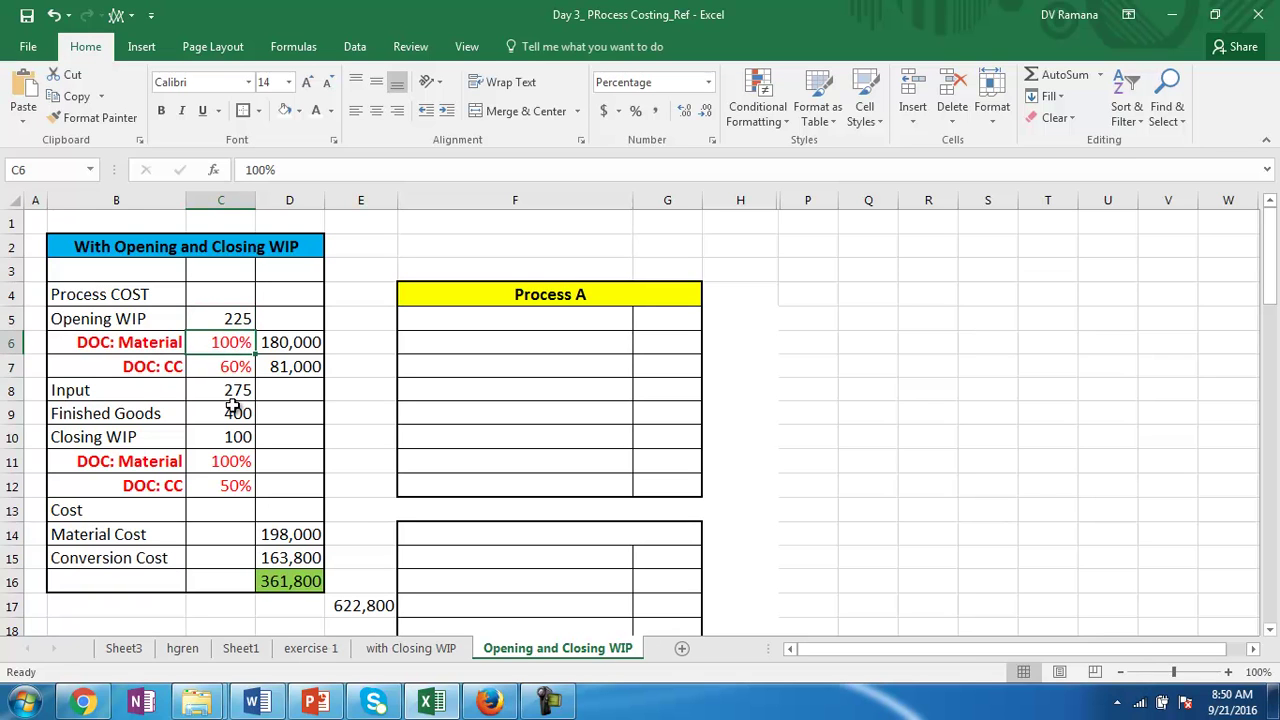
click(135, 366)
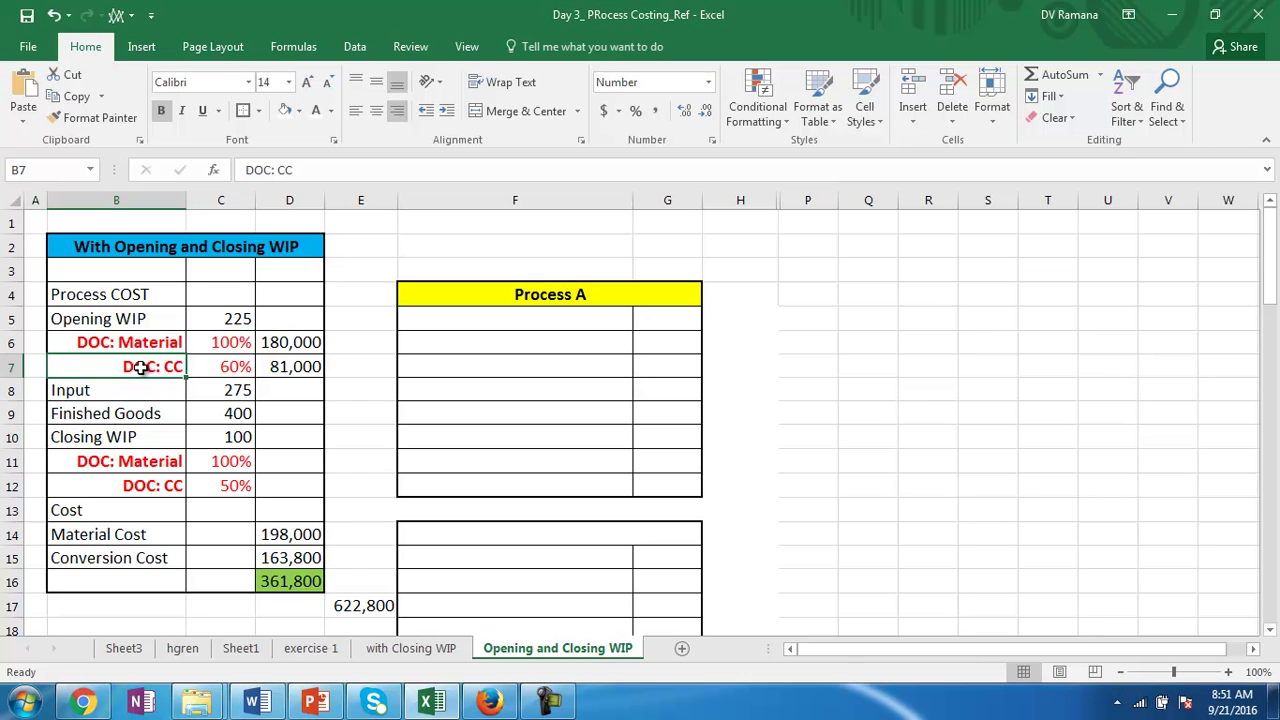
click(228, 370)
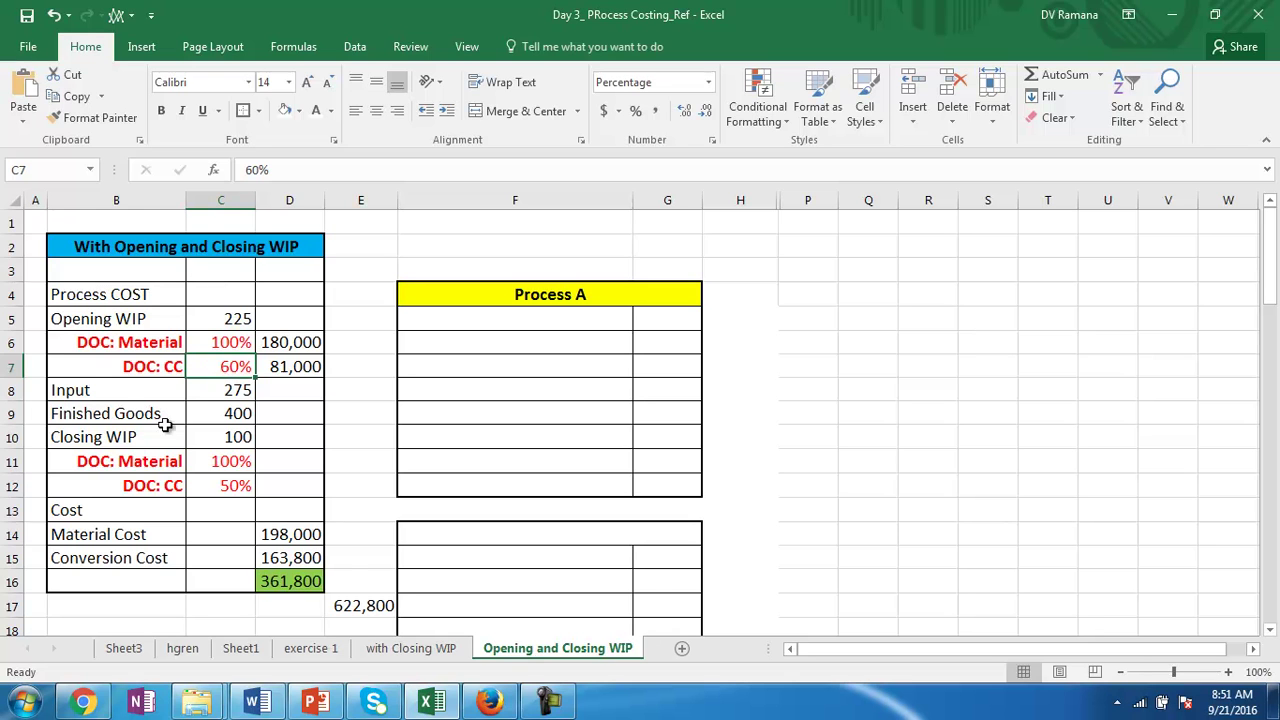
Step: Change the process label in cell B4 to "ProcessA"
click(122, 294)
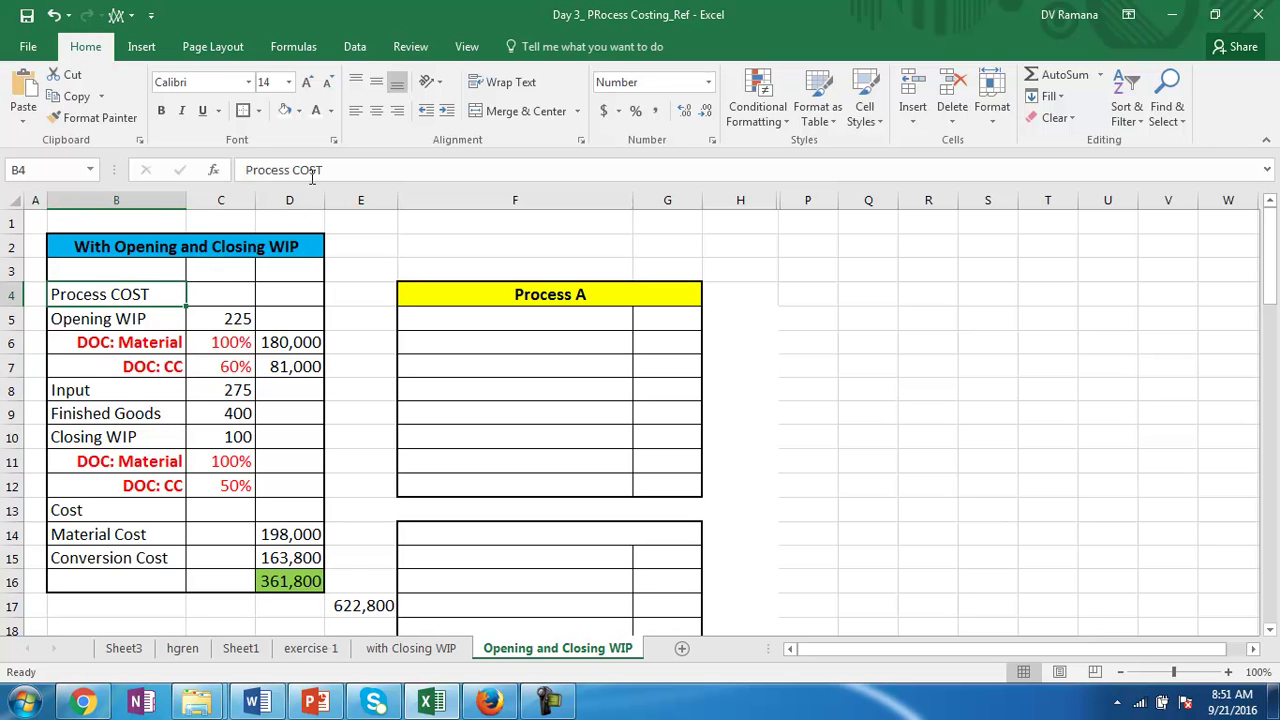
drag(291, 170, 342, 170)
text(A)
key(Return)
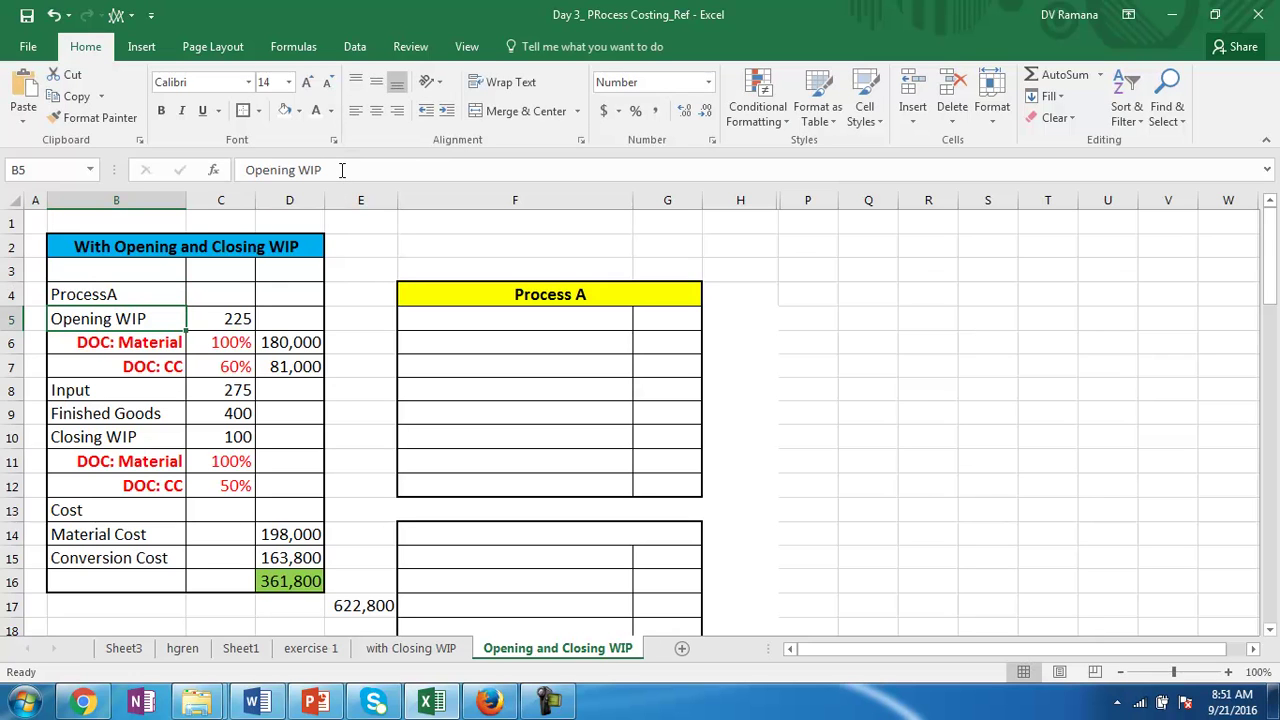
Step: Examine the input, opening WIP, finished goods and closing WIP units, the closing completion percentages, and the material and conversion costs
click(216, 390)
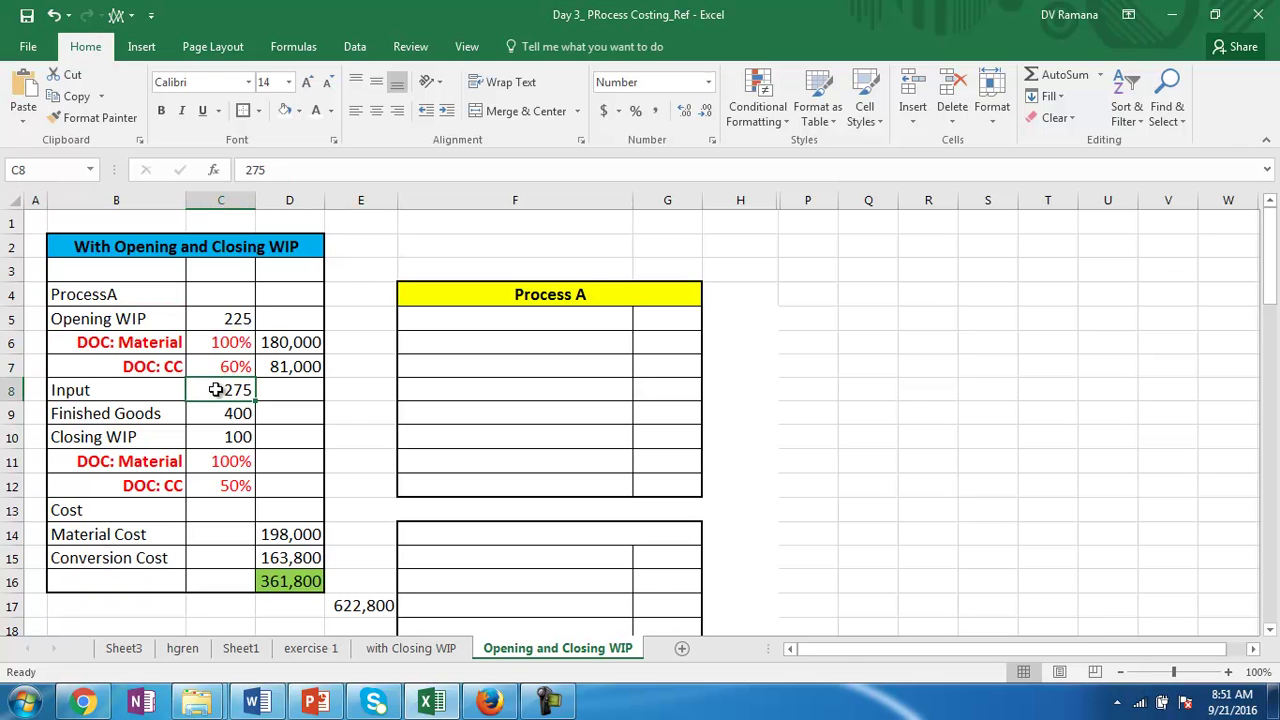
click(217, 322)
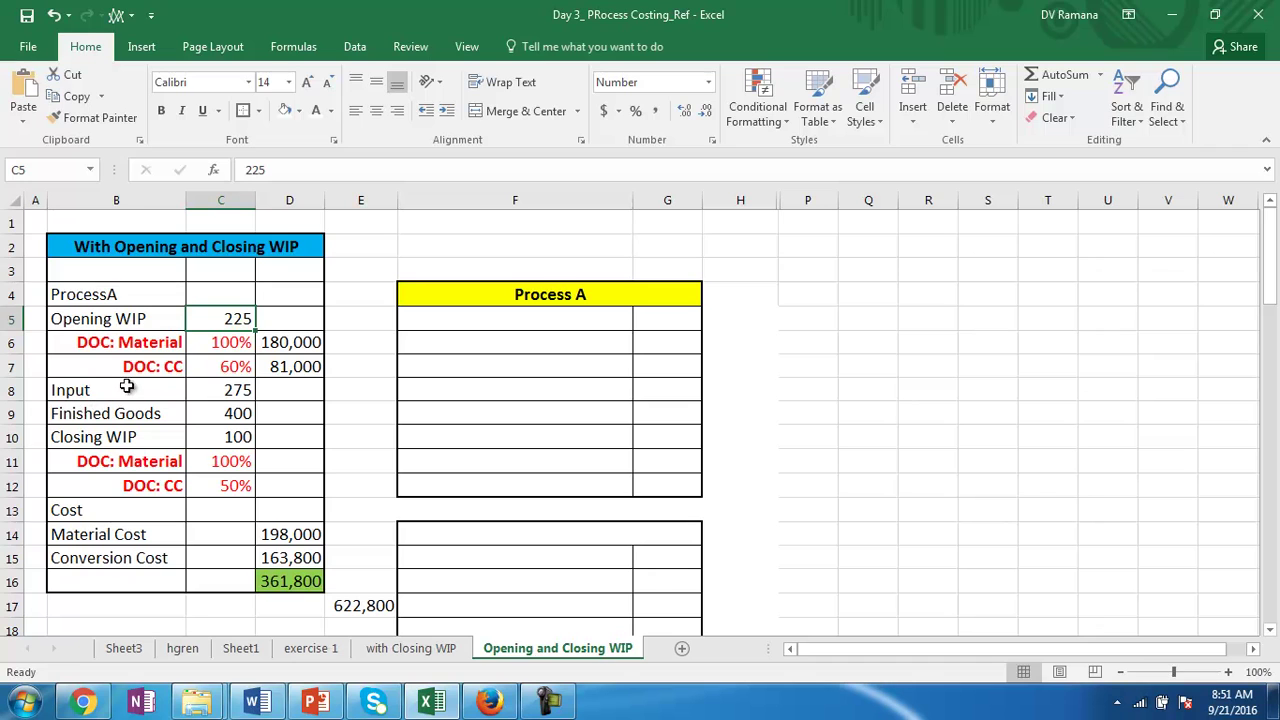
click(215, 416)
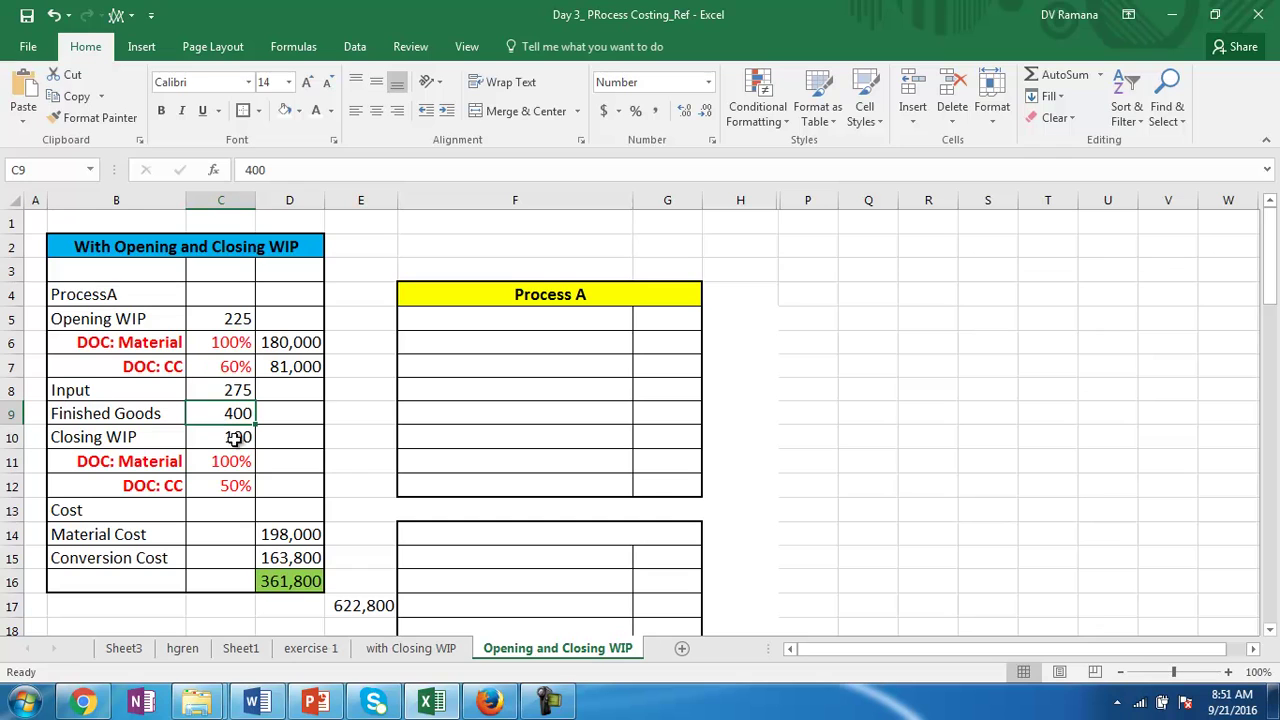
click(240, 437)
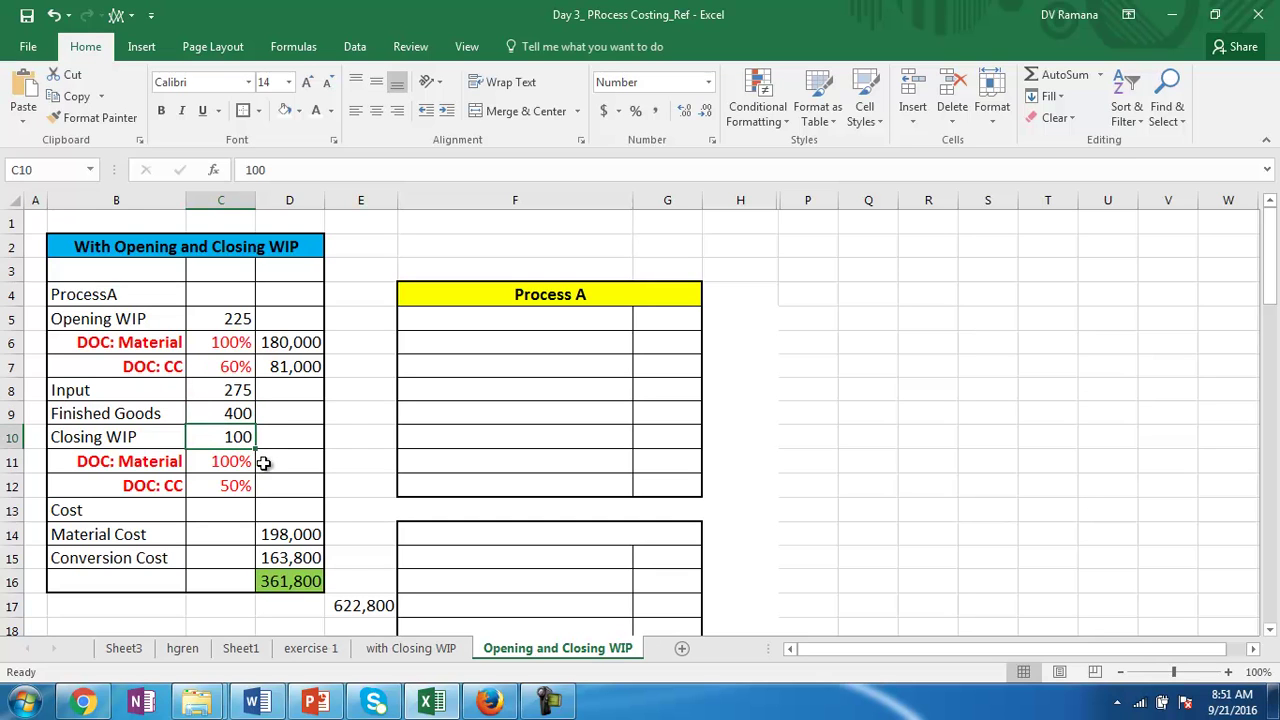
click(229, 465)
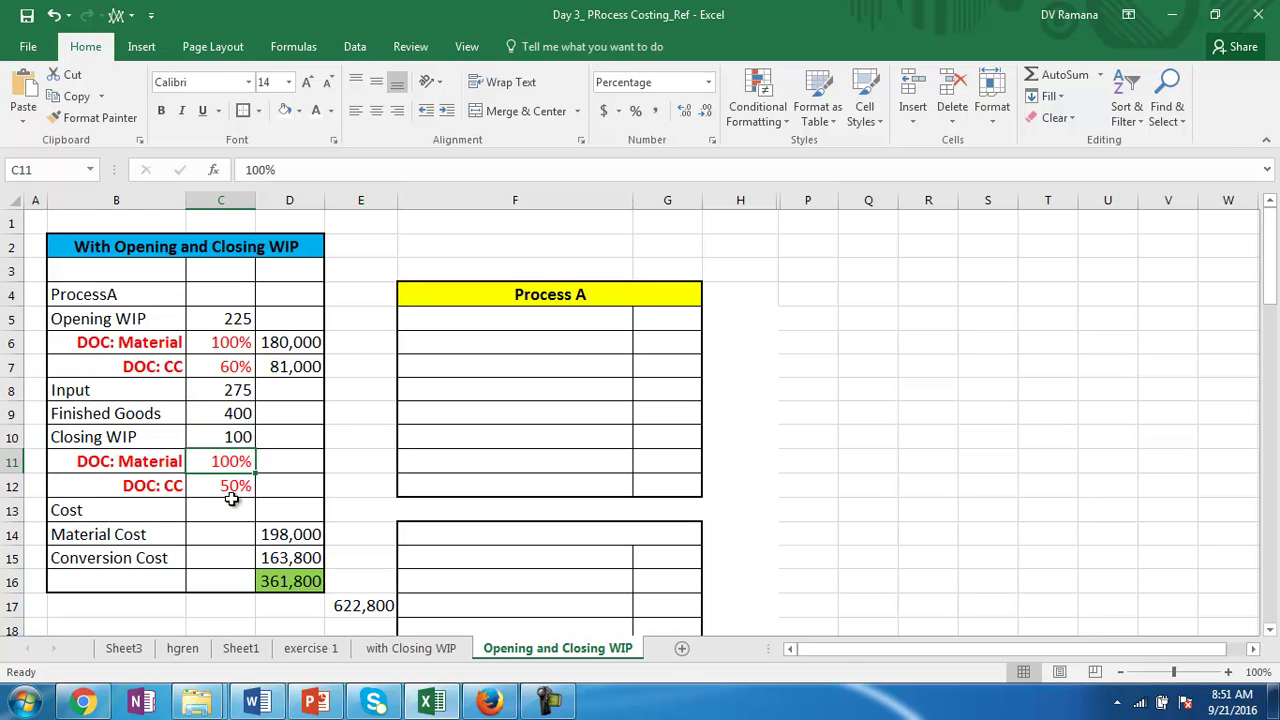
click(230, 487)
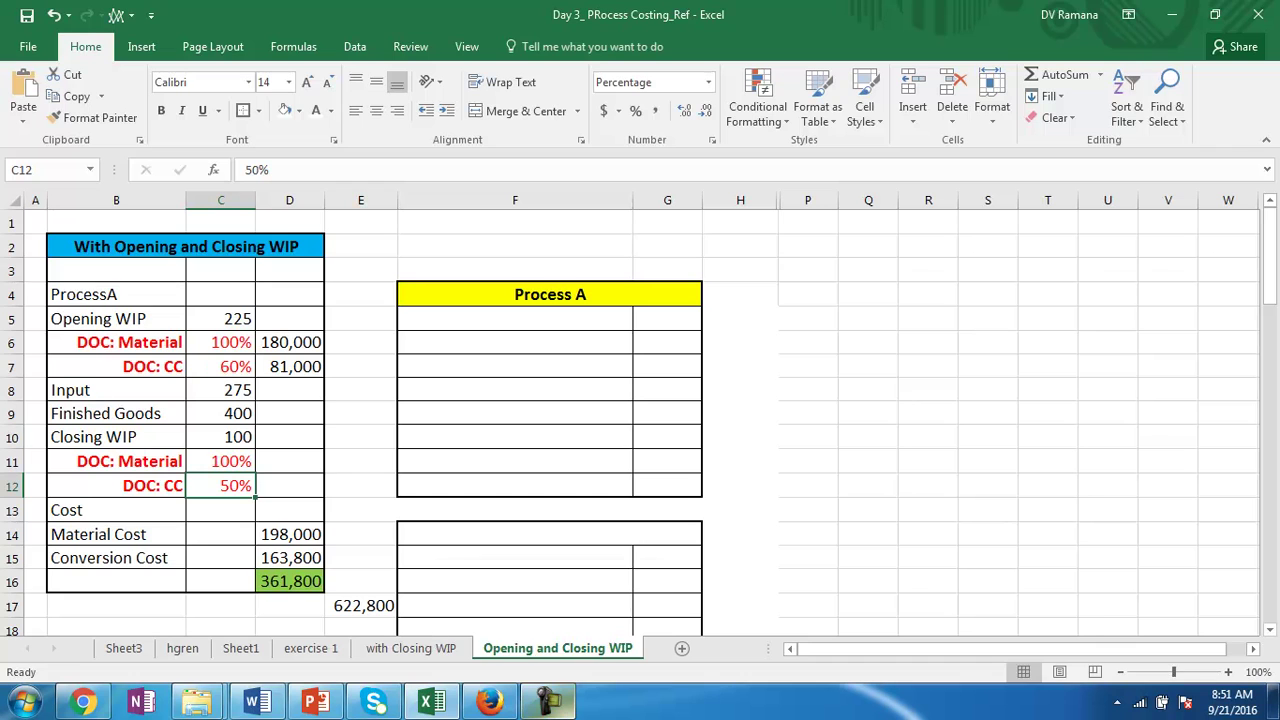
mouse_move(550, 702)
click(305, 537)
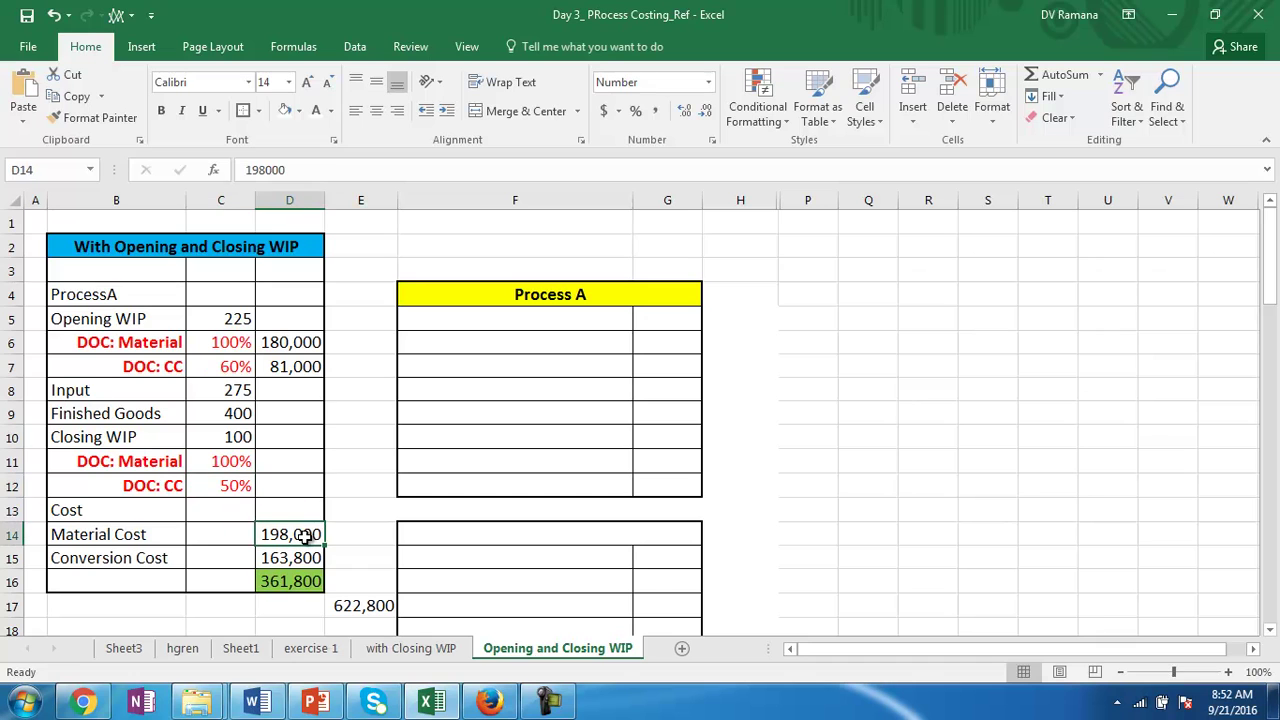
click(93, 561)
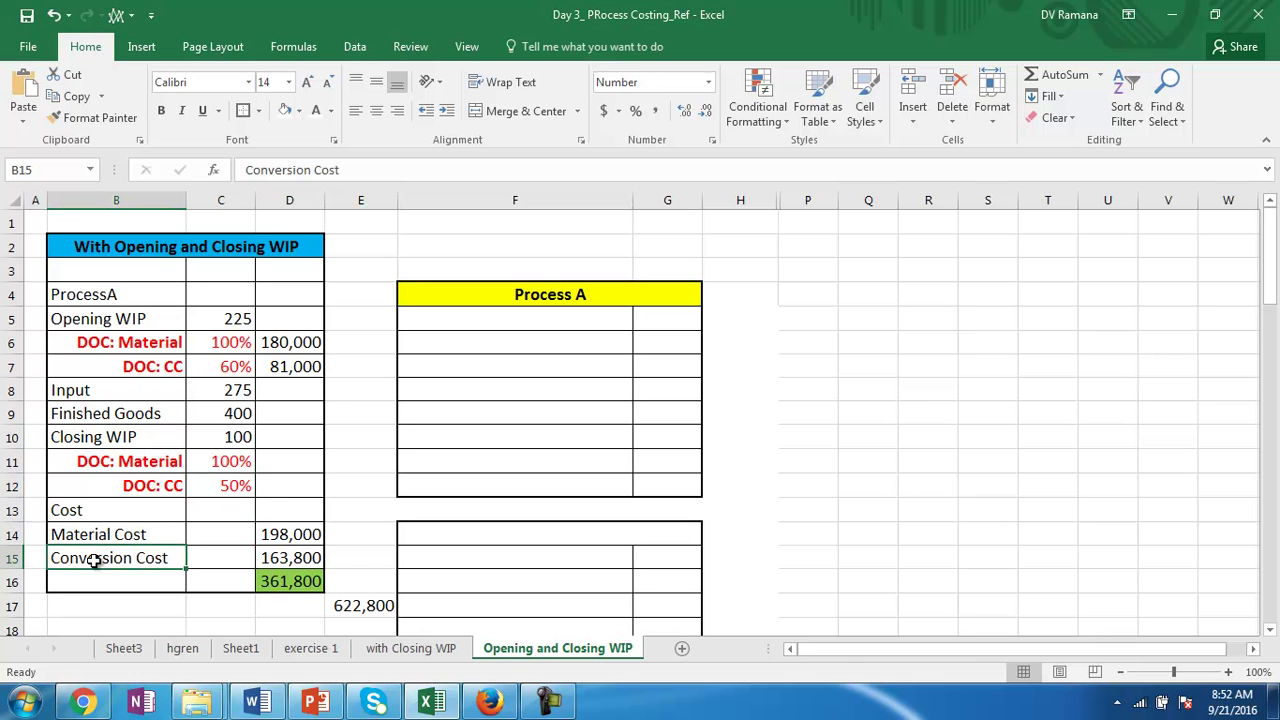
click(285, 565)
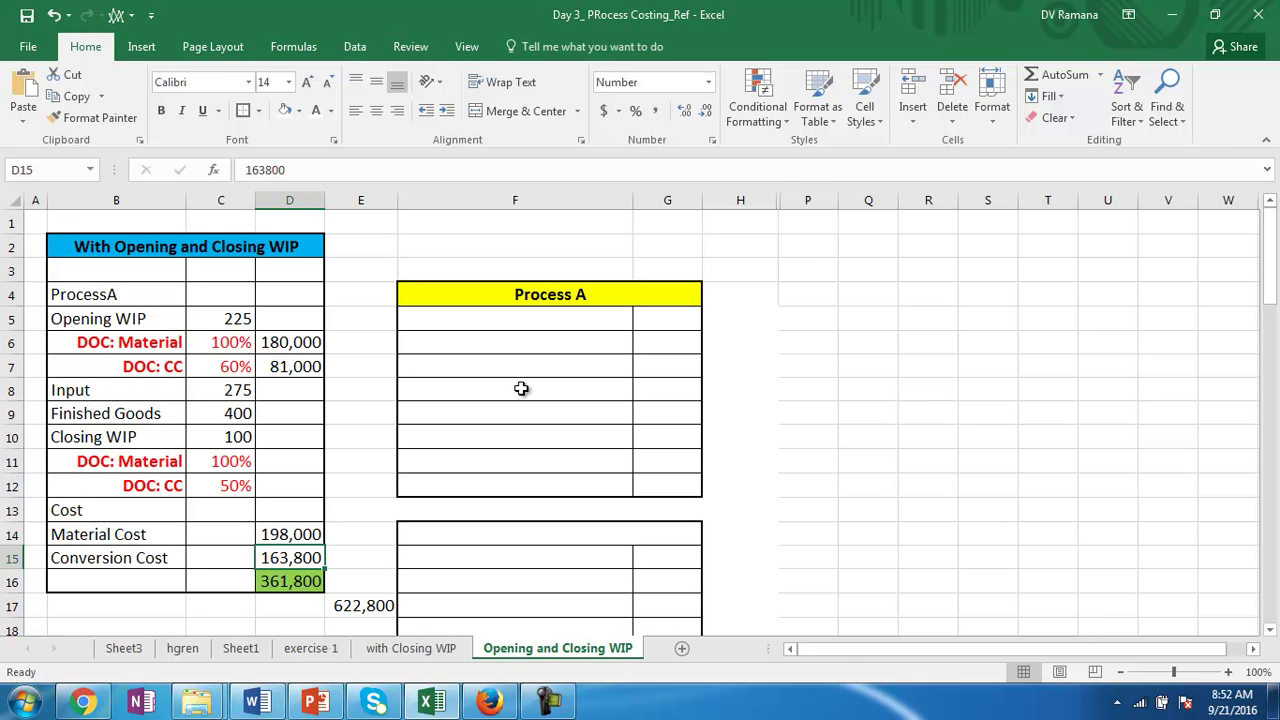
Step: Set the font colour of the Process A table body, F5:H12, to Automatic to reveal its hidden entries
click(466, 316)
drag(602, 331, 726, 486)
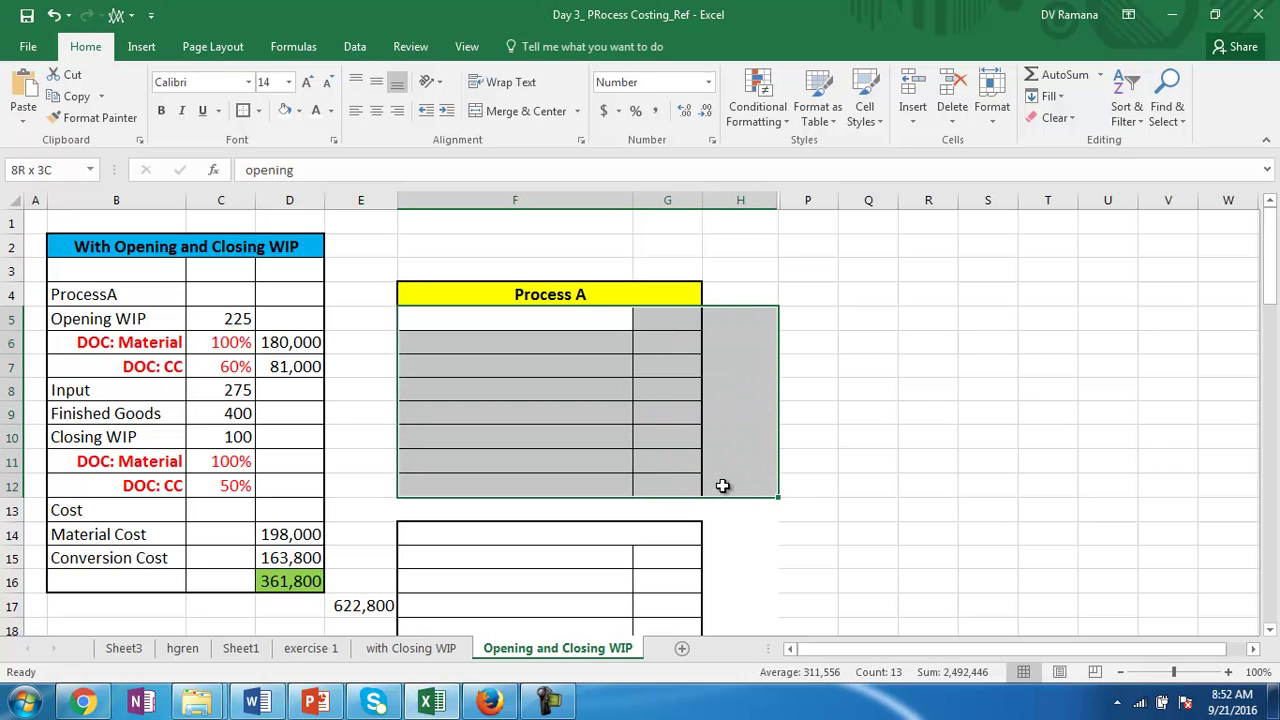
click(333, 118)
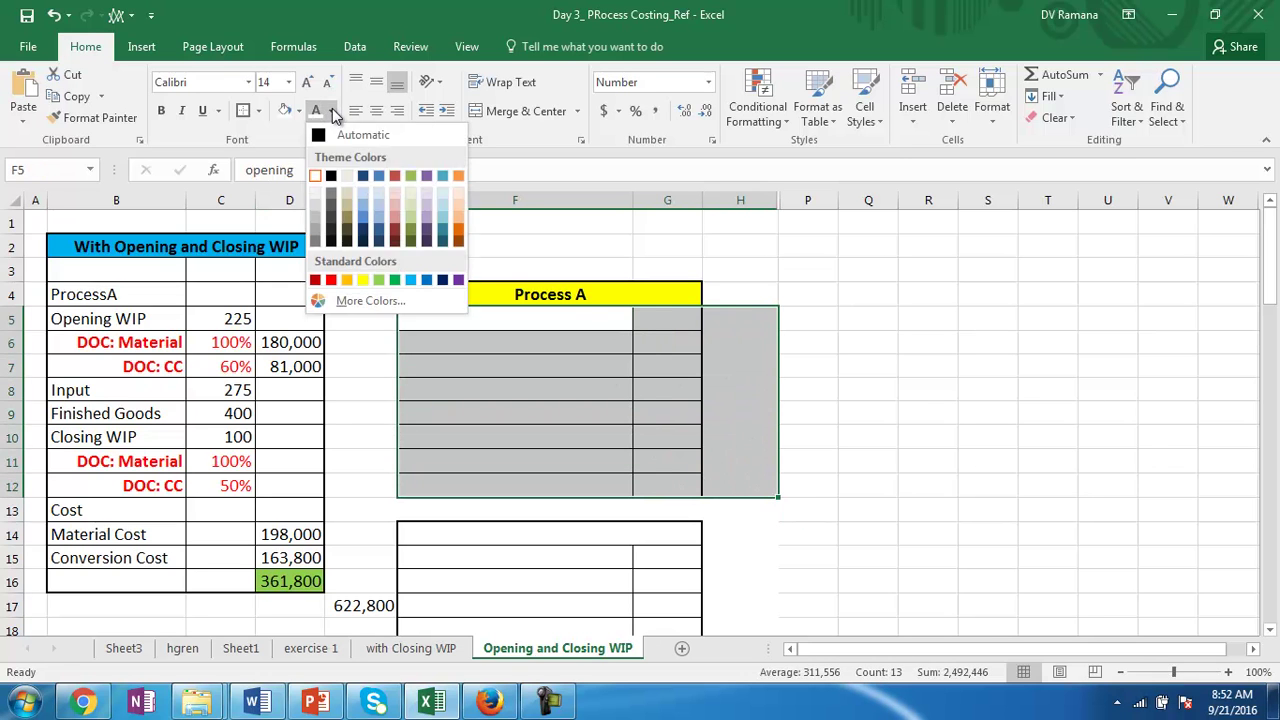
click(322, 134)
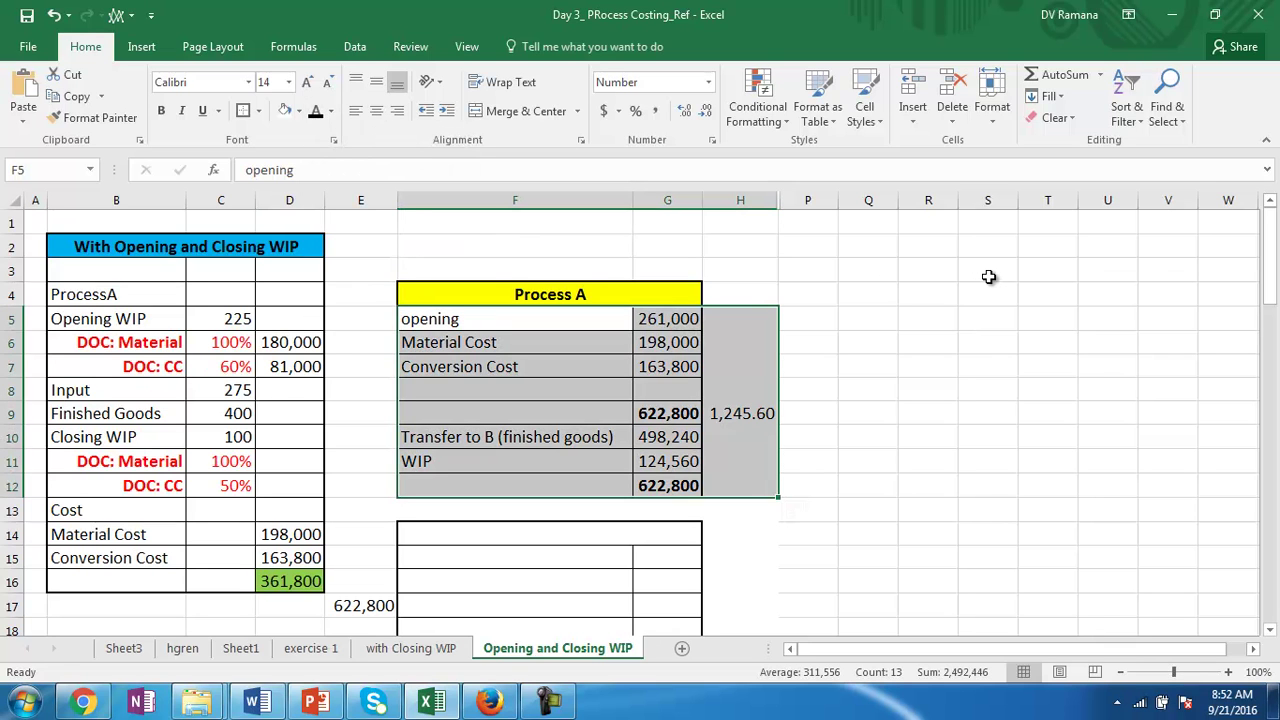
Step: Trace the precedents of the opening, material cost and conversion cost amounts in G5, G6 and G7
click(660, 319)
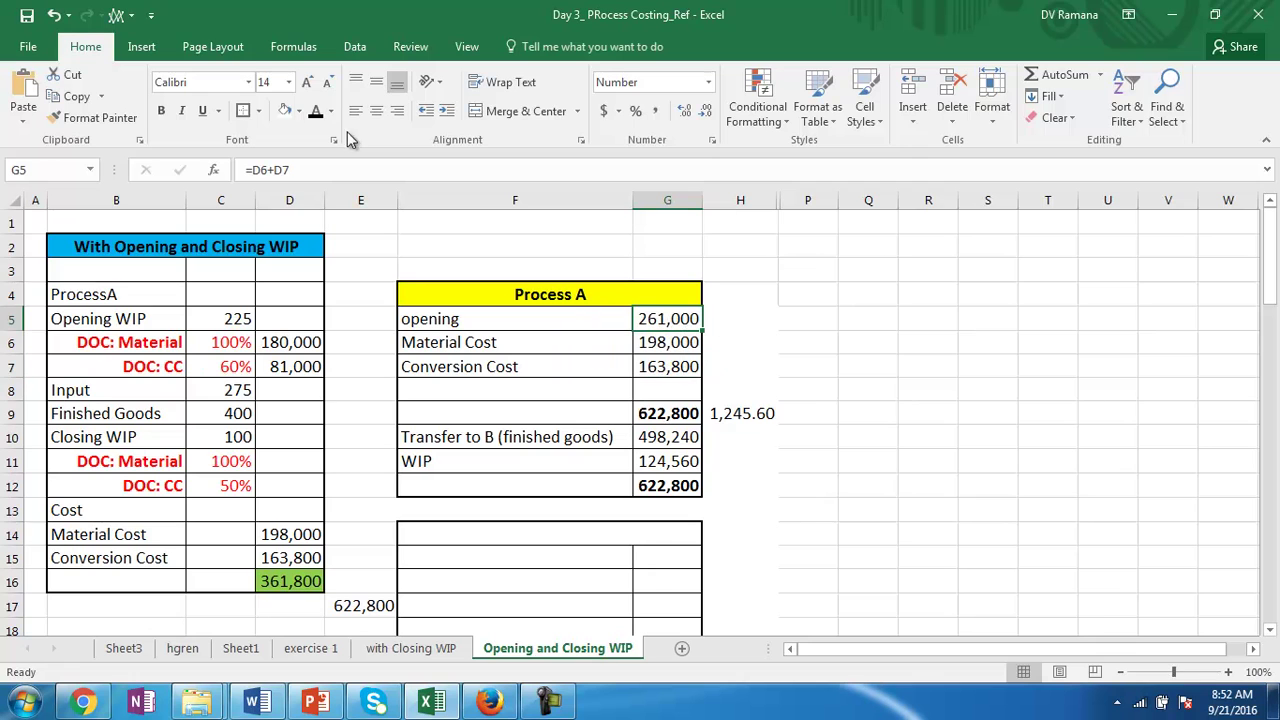
click(293, 46)
click(745, 75)
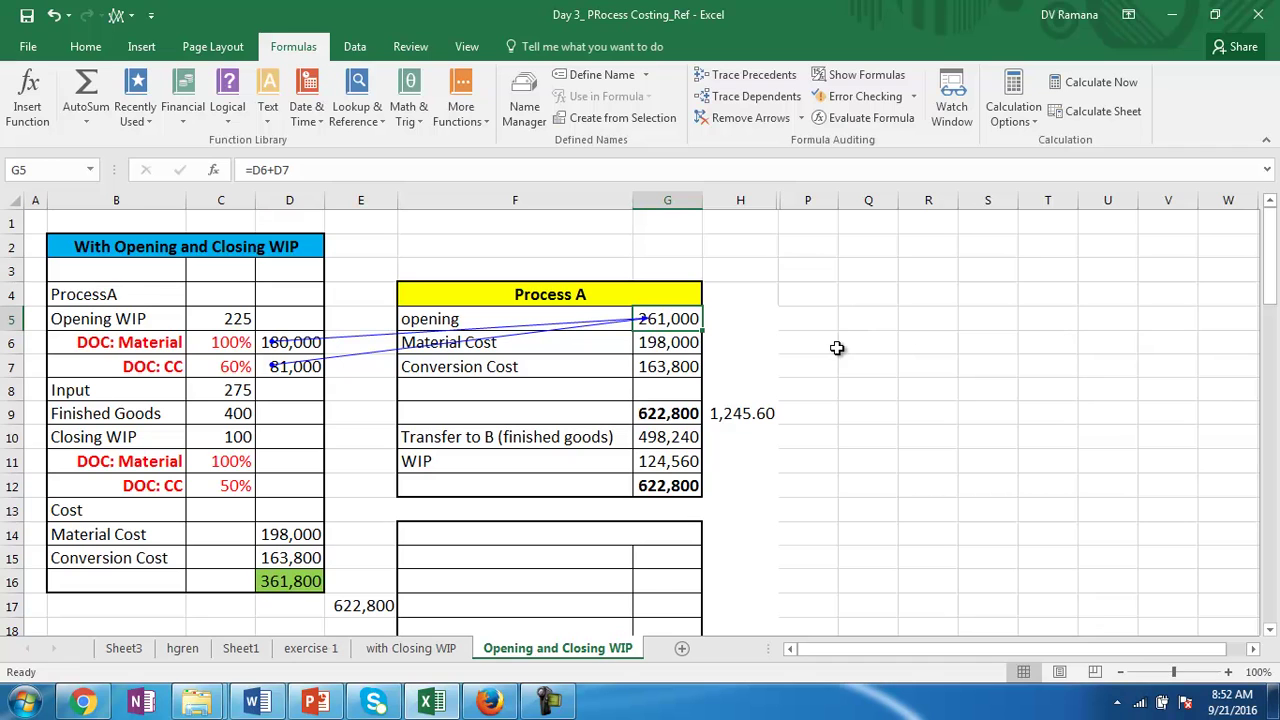
click(688, 345)
click(720, 77)
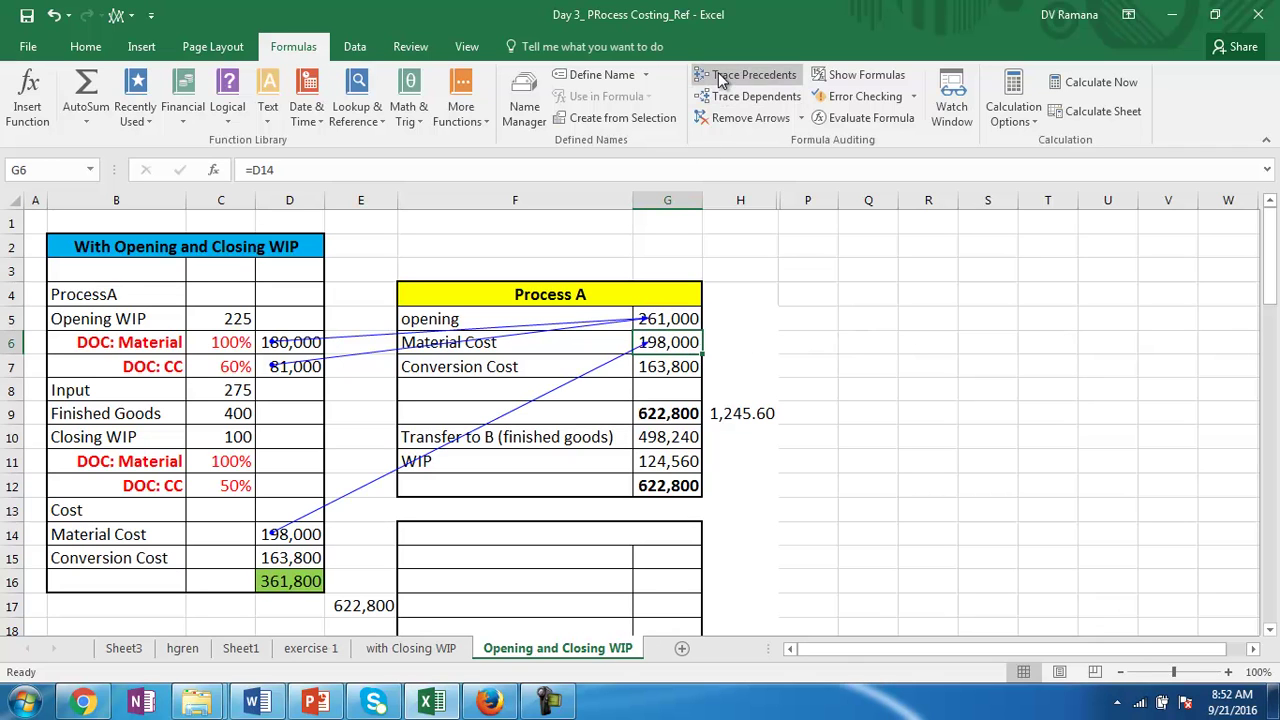
click(668, 370)
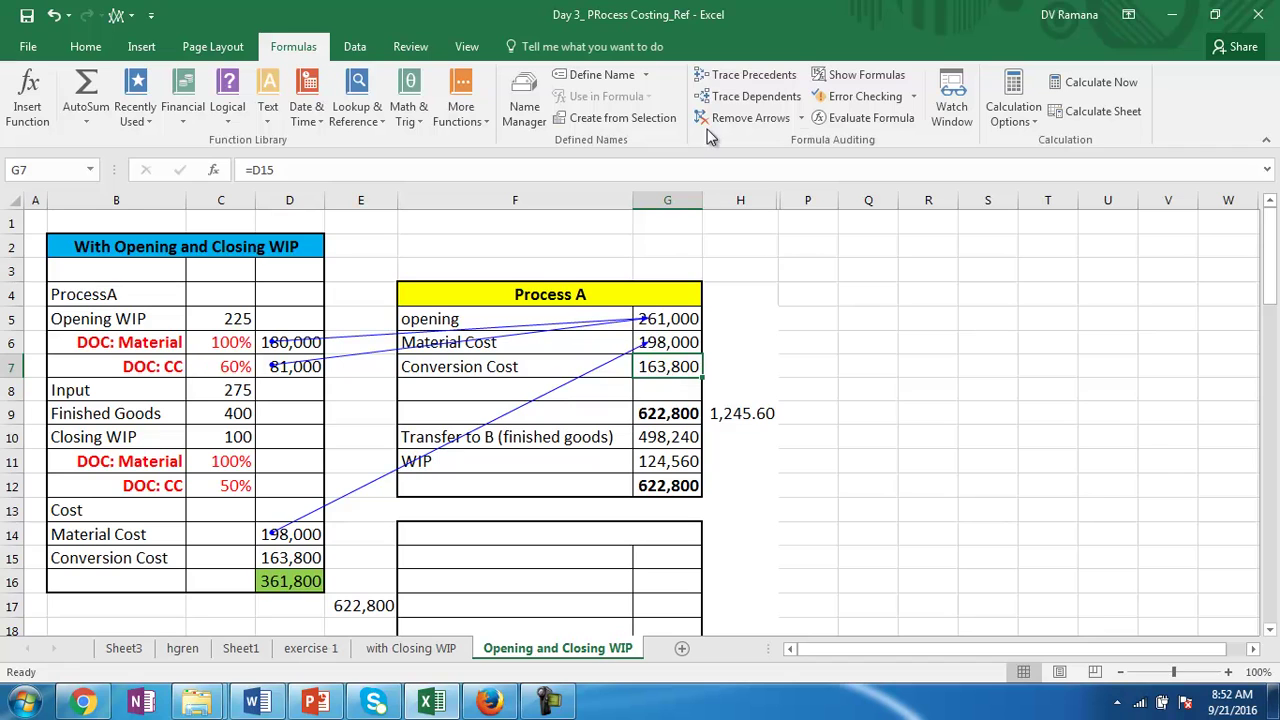
click(712, 82)
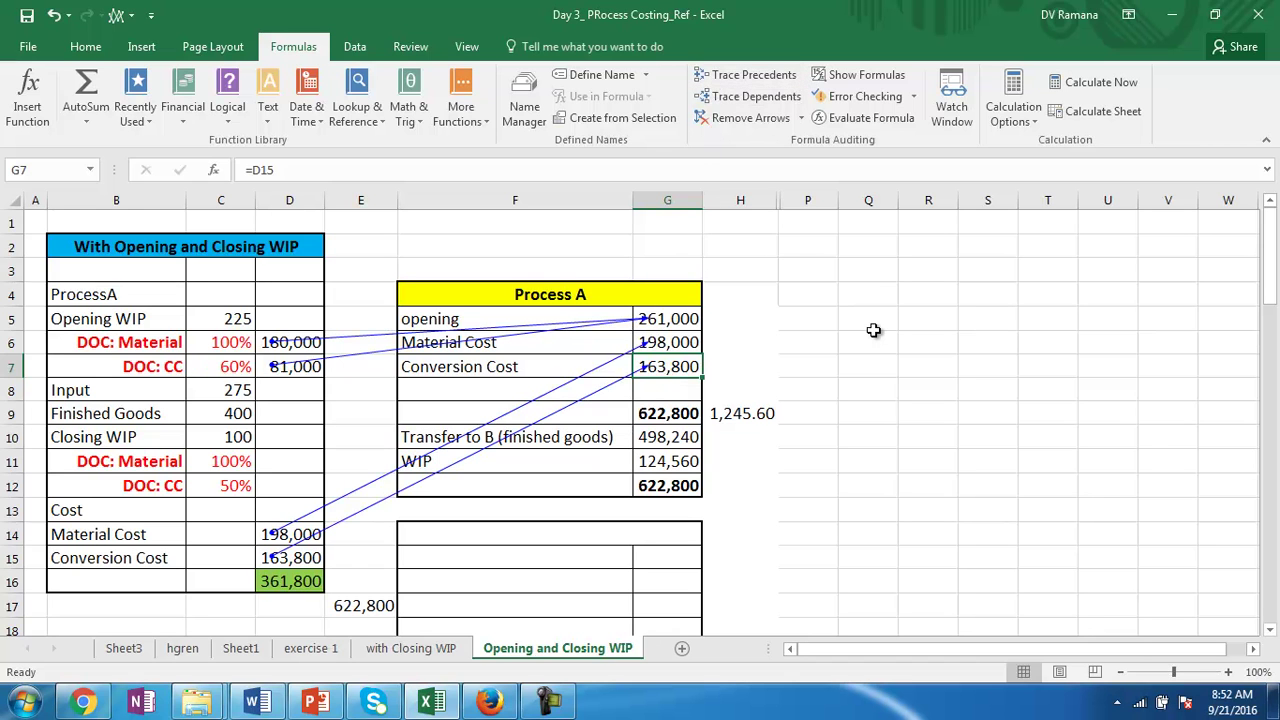
Step: Remove the tracer arrows and fill the Process A cost total in G9 with light green
click(655, 418)
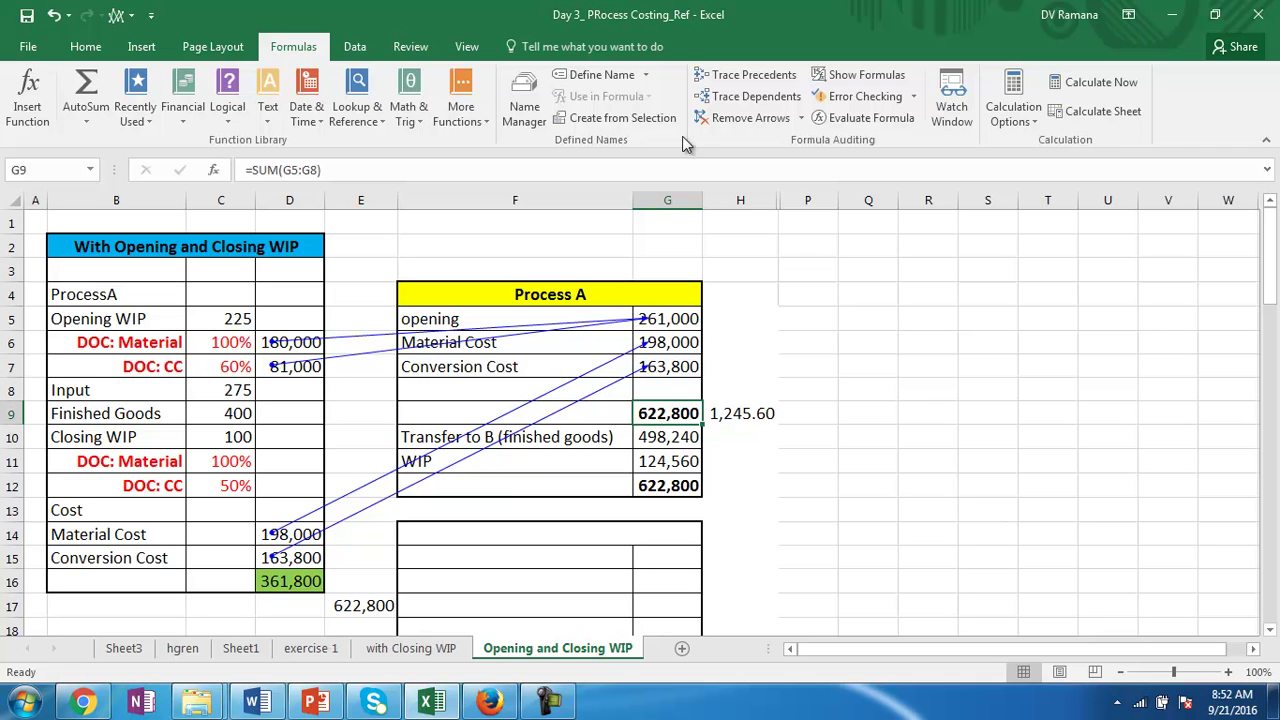
click(712, 120)
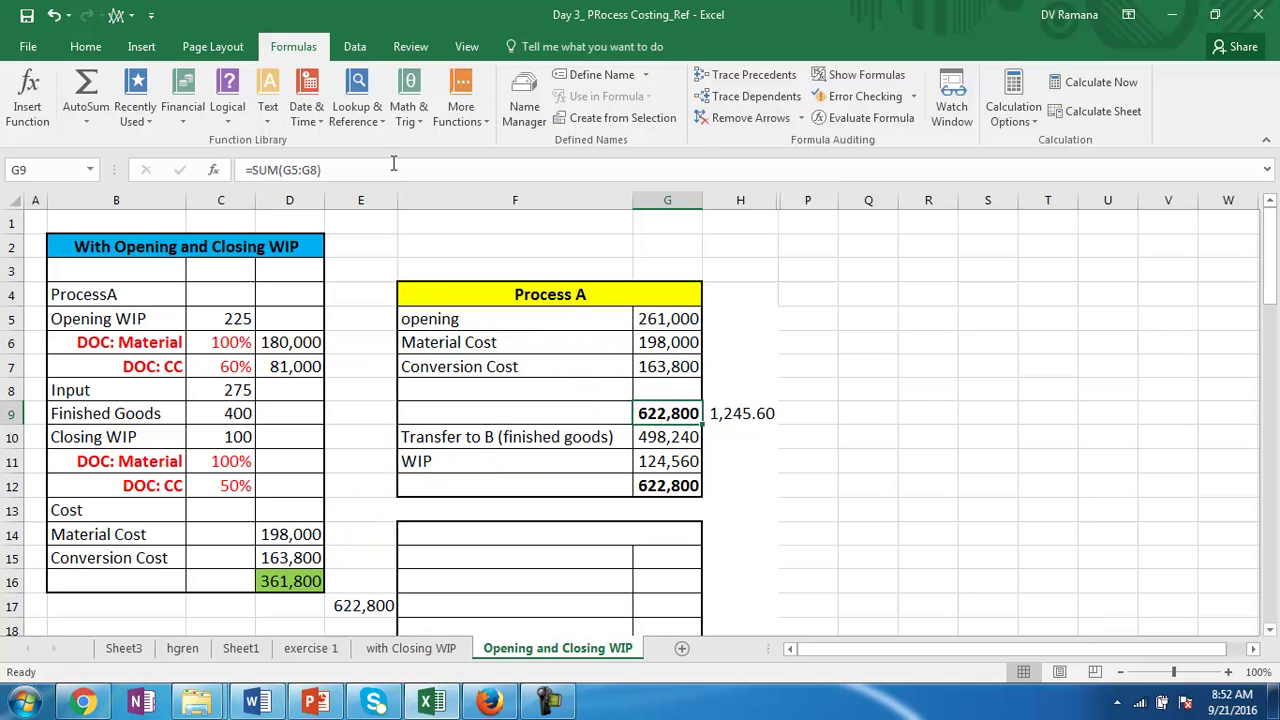
click(90, 47)
click(298, 110)
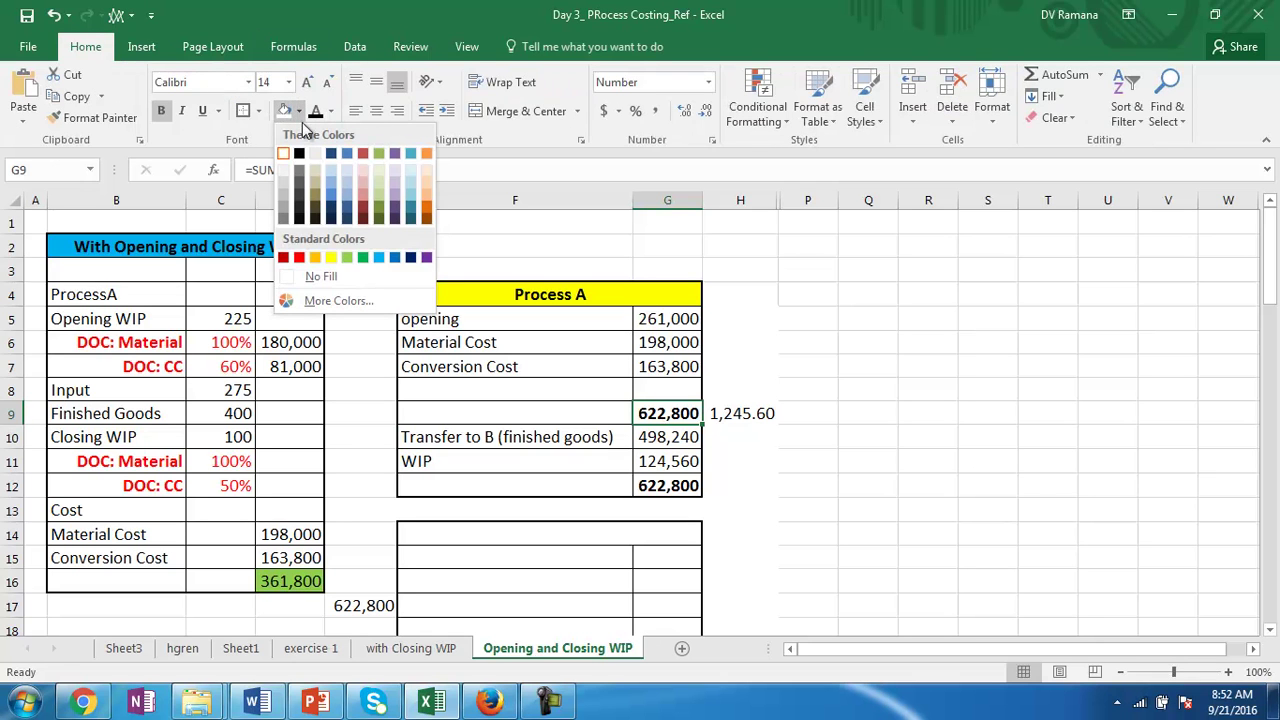
click(348, 258)
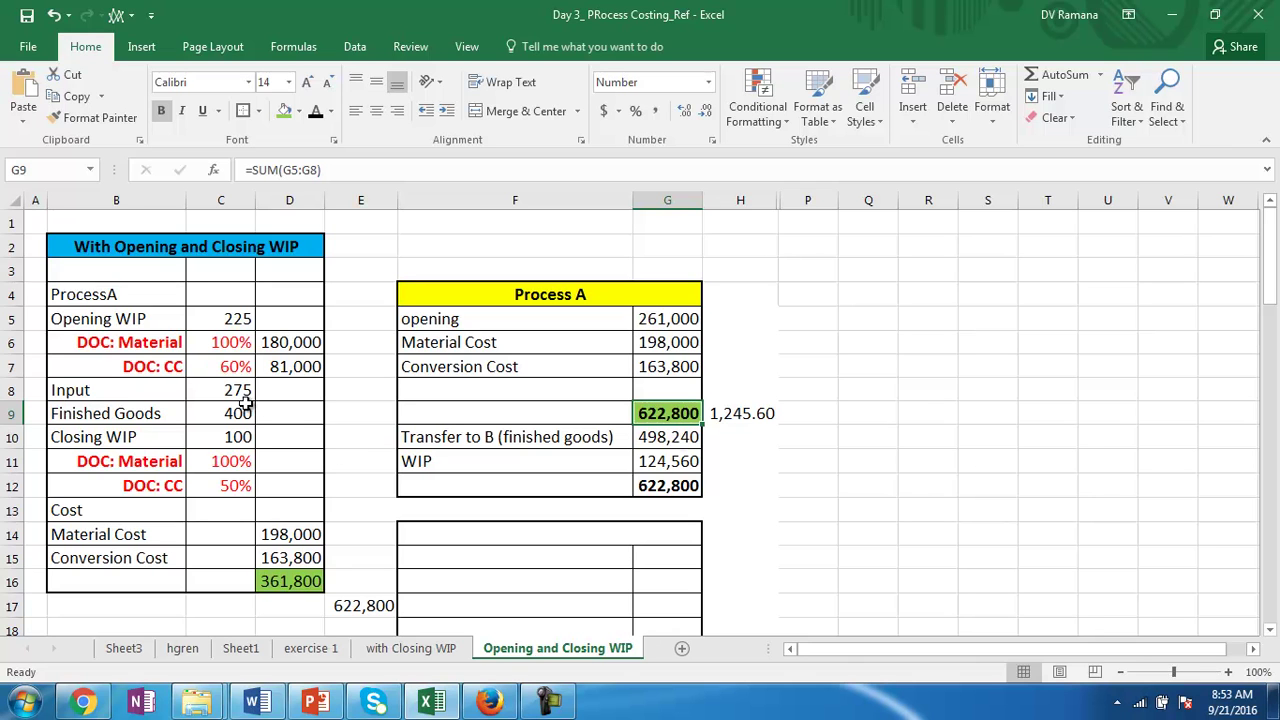
Step: Trace the precedents of the cost per unit in H9 and clear the arrows
click(730, 413)
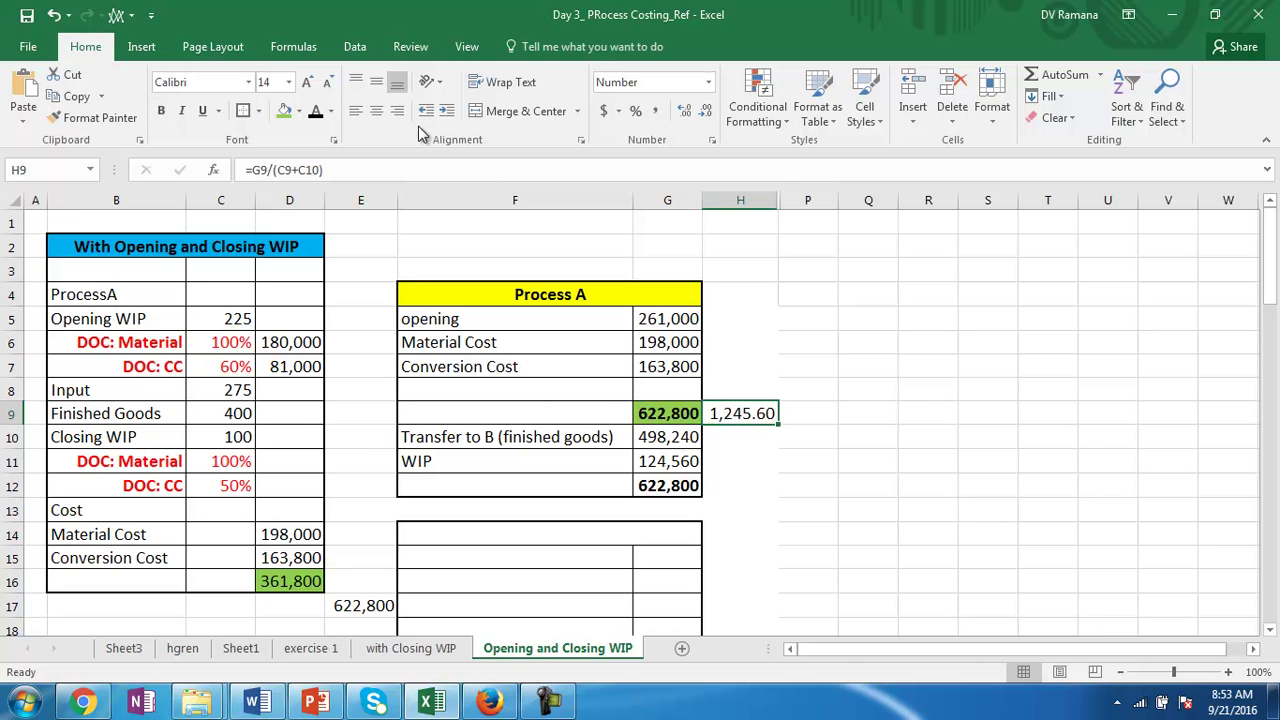
click(300, 50)
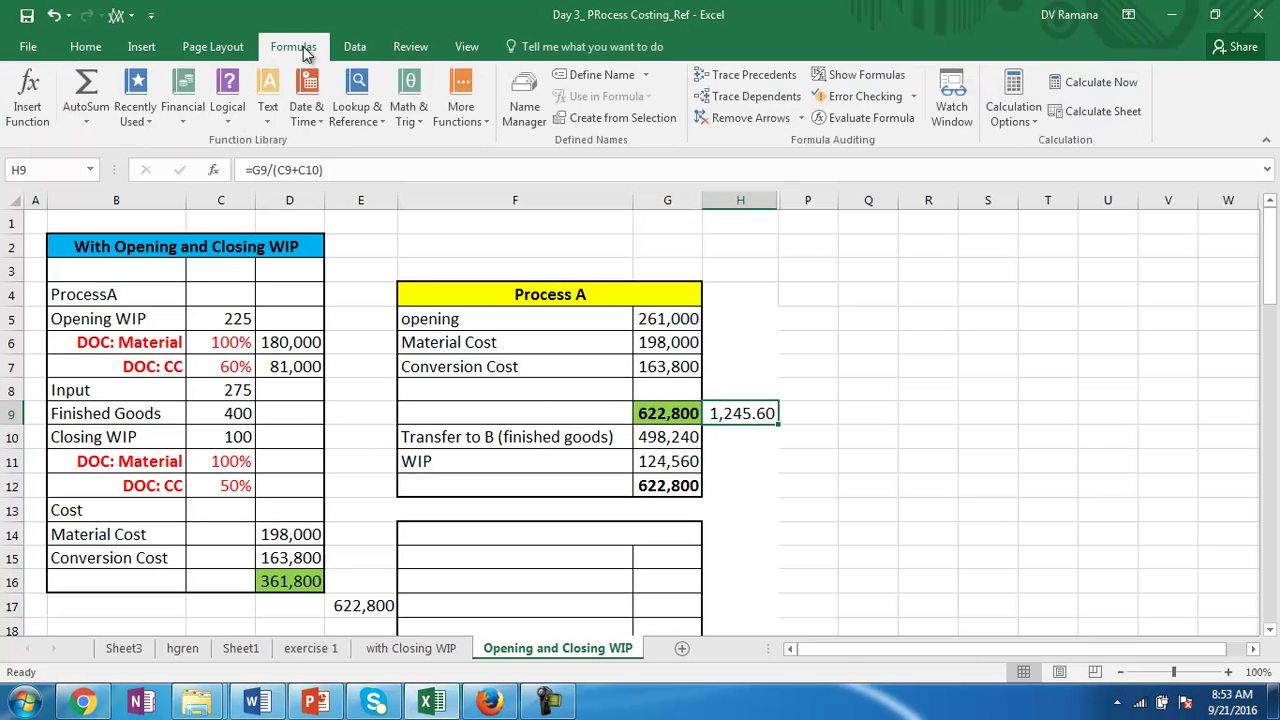
click(745, 80)
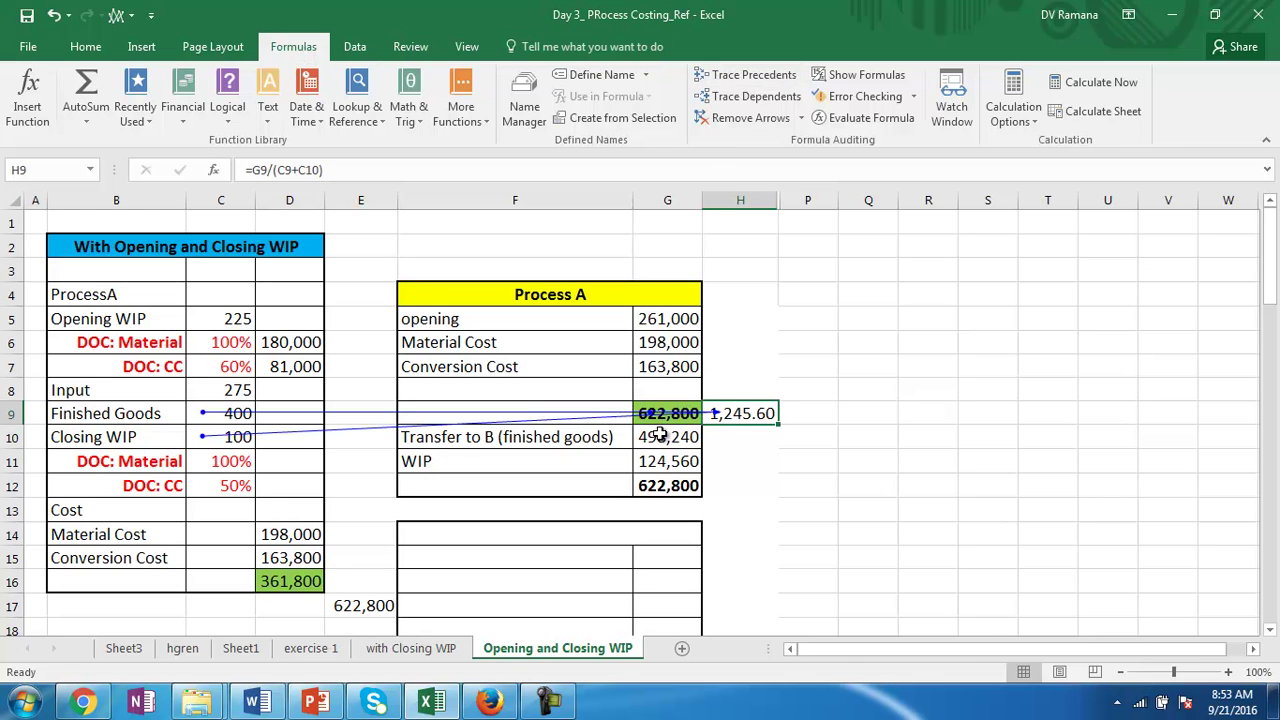
click(714, 117)
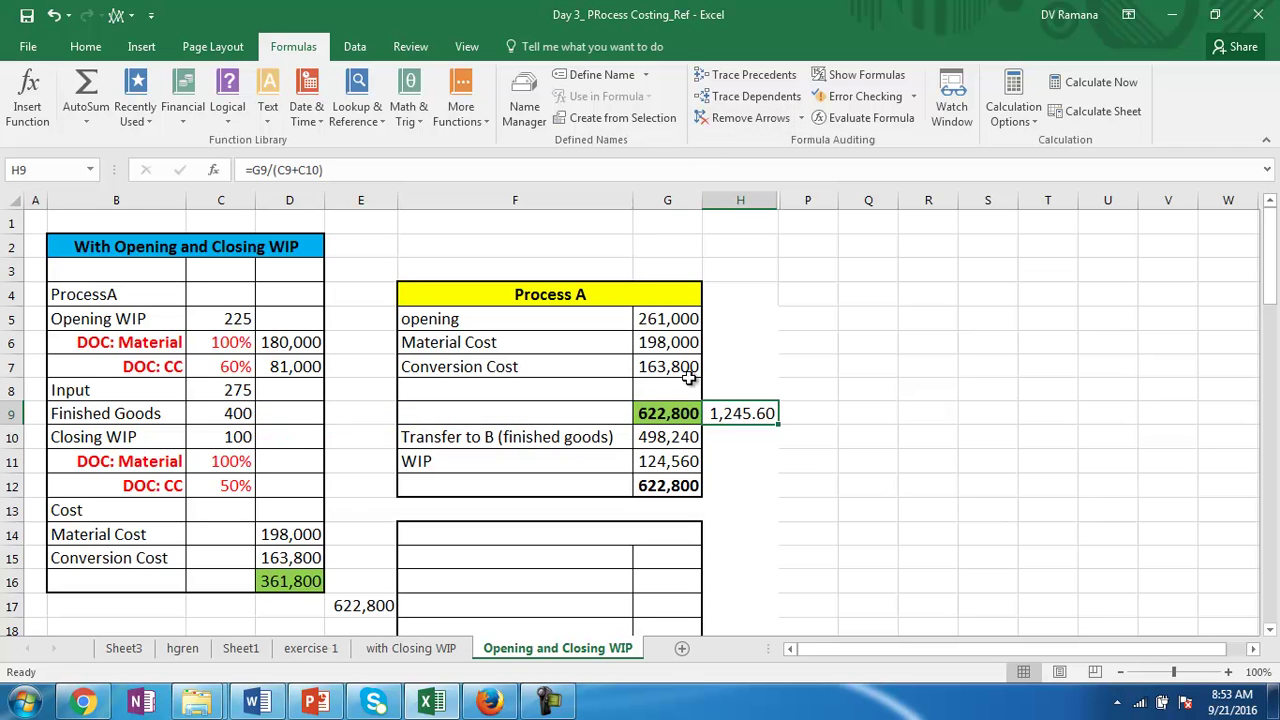
Step: Trace the precedents of the transfer to B and WIP amounts in G10 and G11, and remove the arrows
click(670, 437)
click(713, 78)
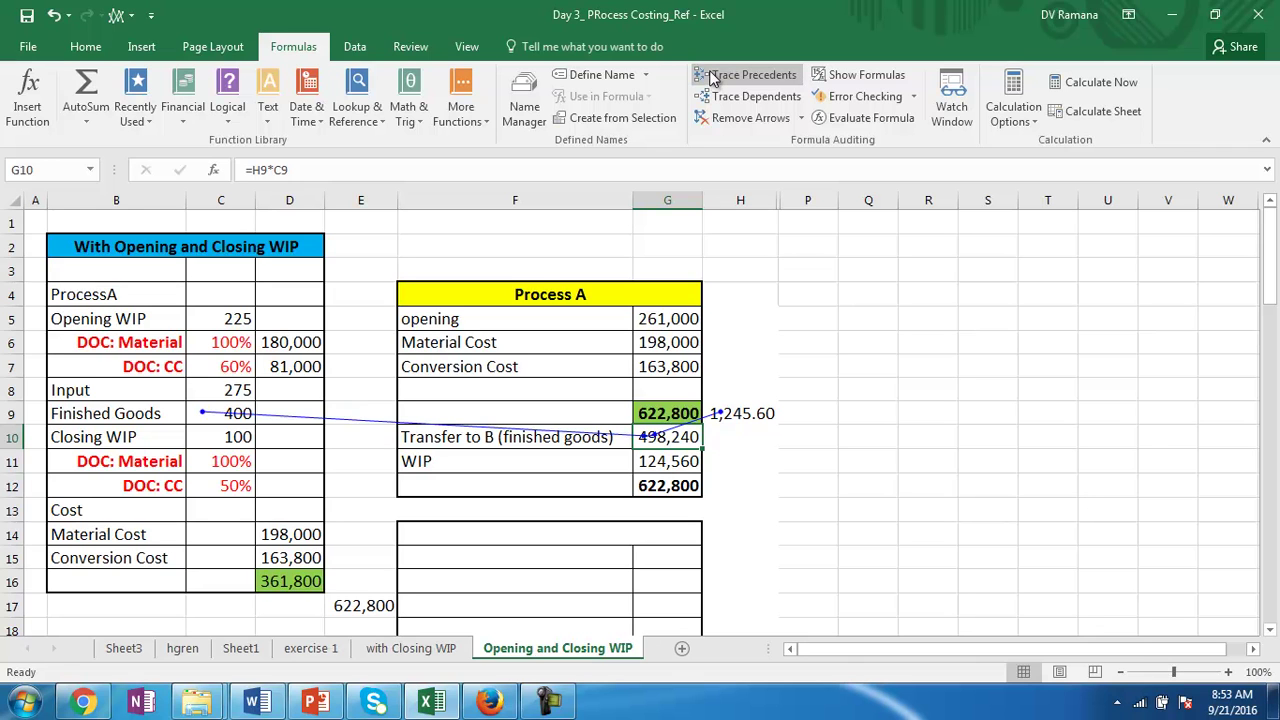
click(648, 462)
click(706, 78)
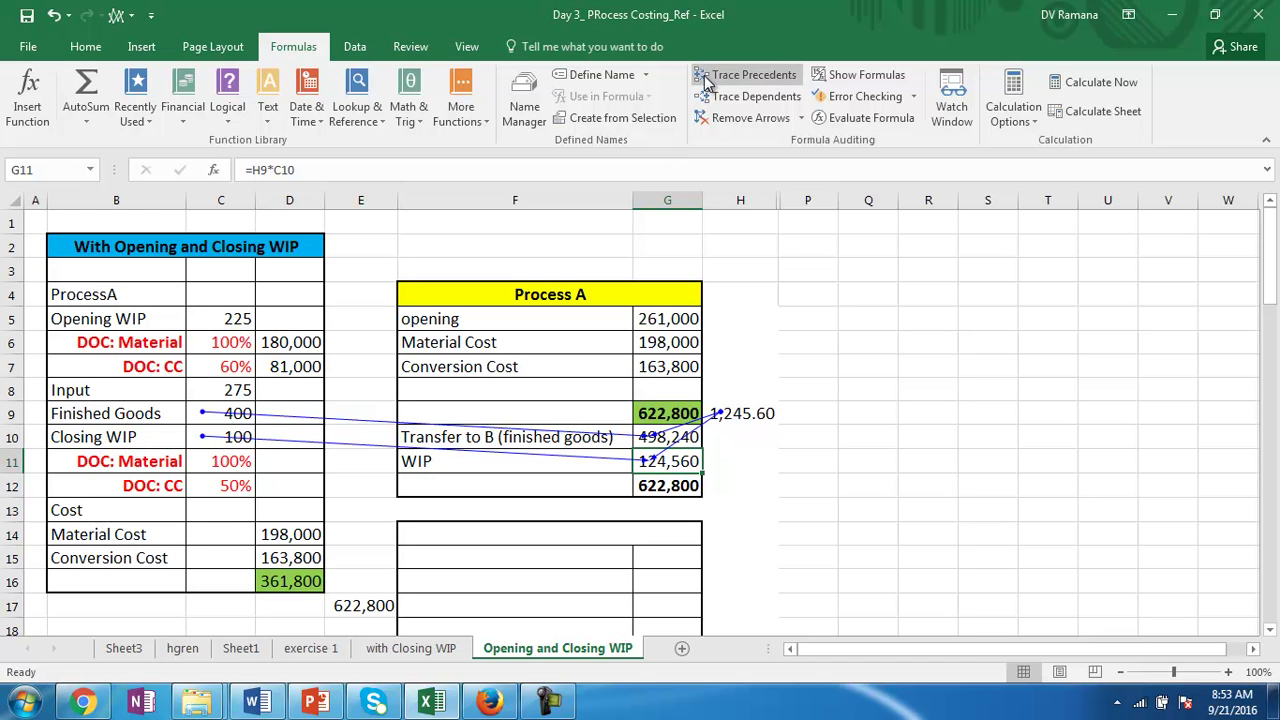
click(704, 117)
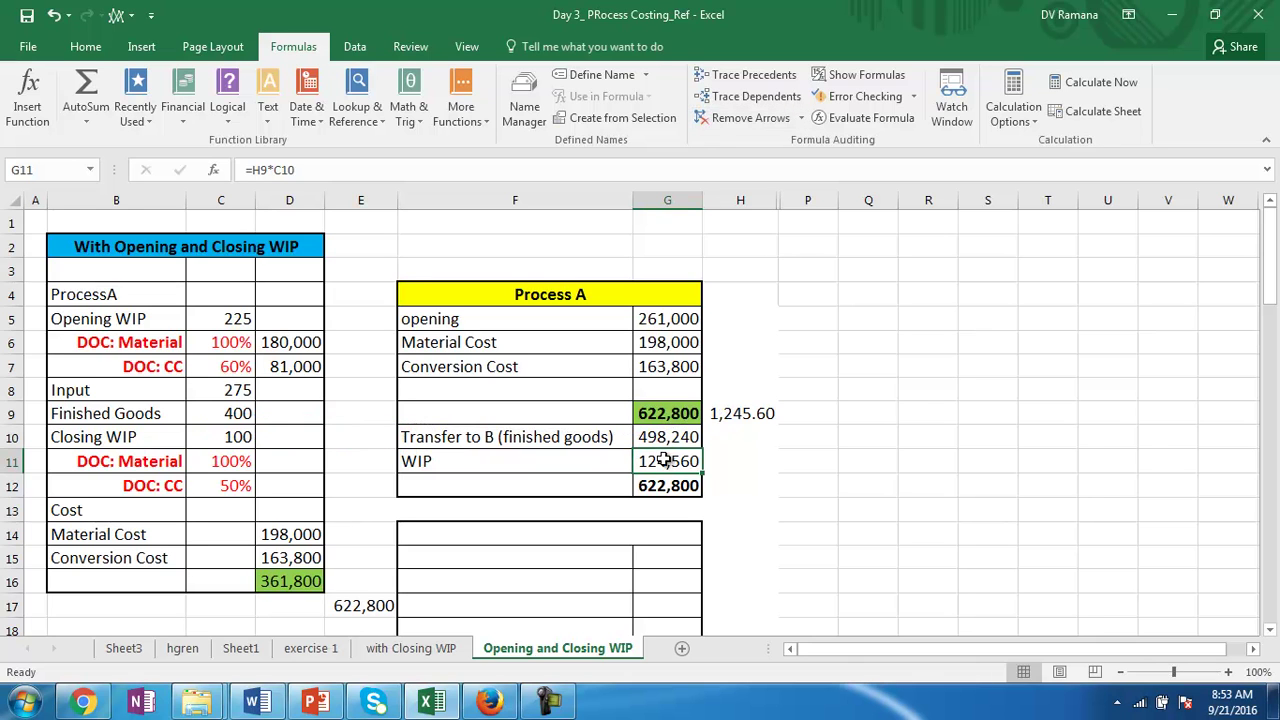
Step: Narrow column G slightly and unhide the columns between H and P to reveal the Weighted Average section
drag(632, 200, 618, 201)
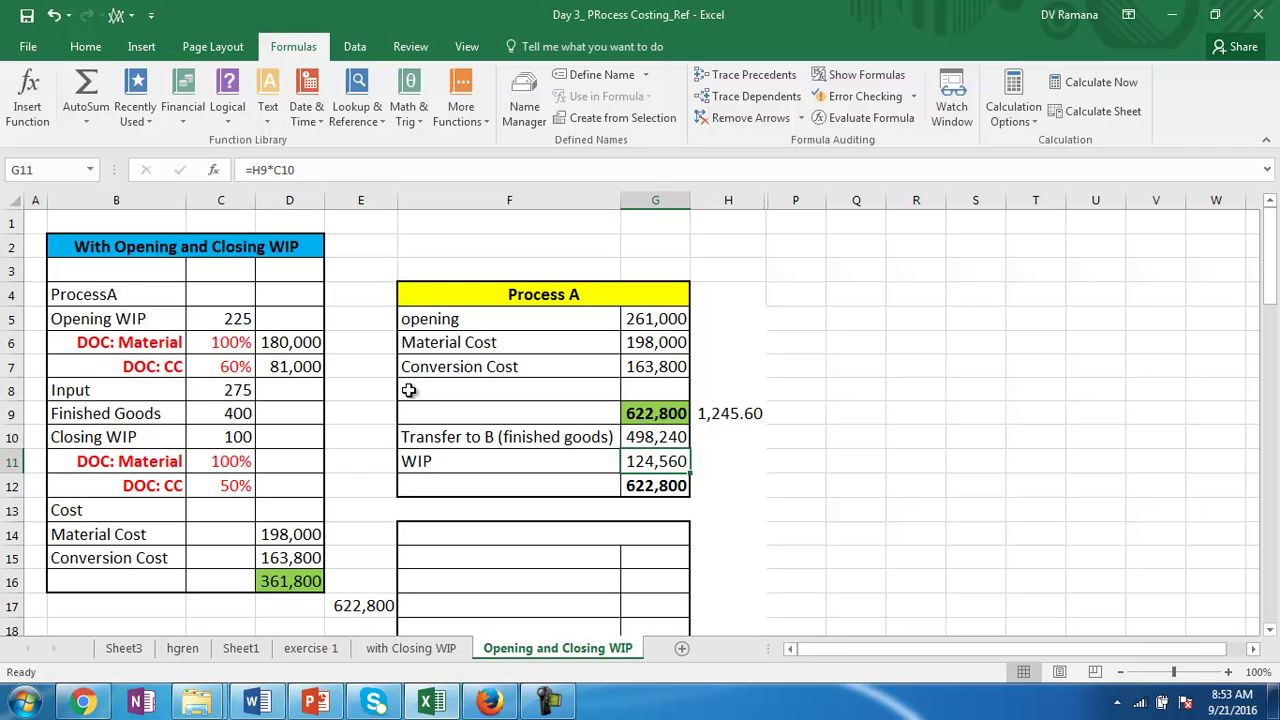
drag(731, 190, 823, 200)
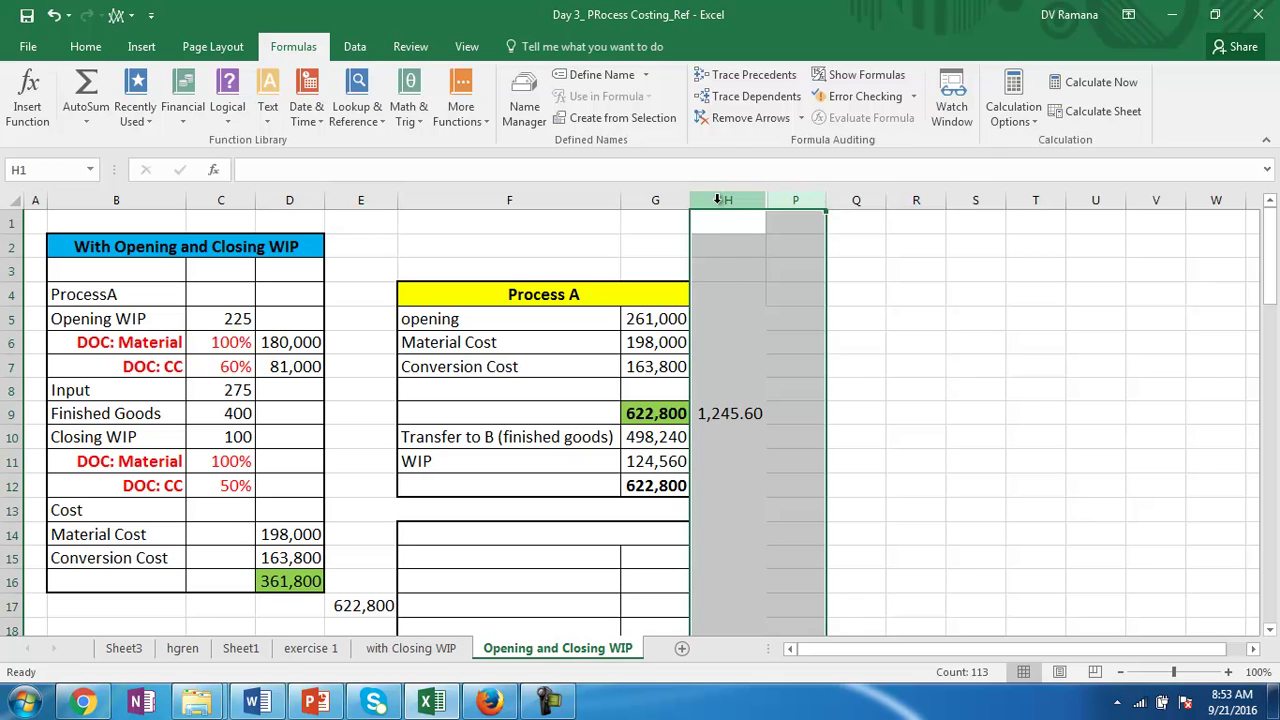
right_click(717, 200)
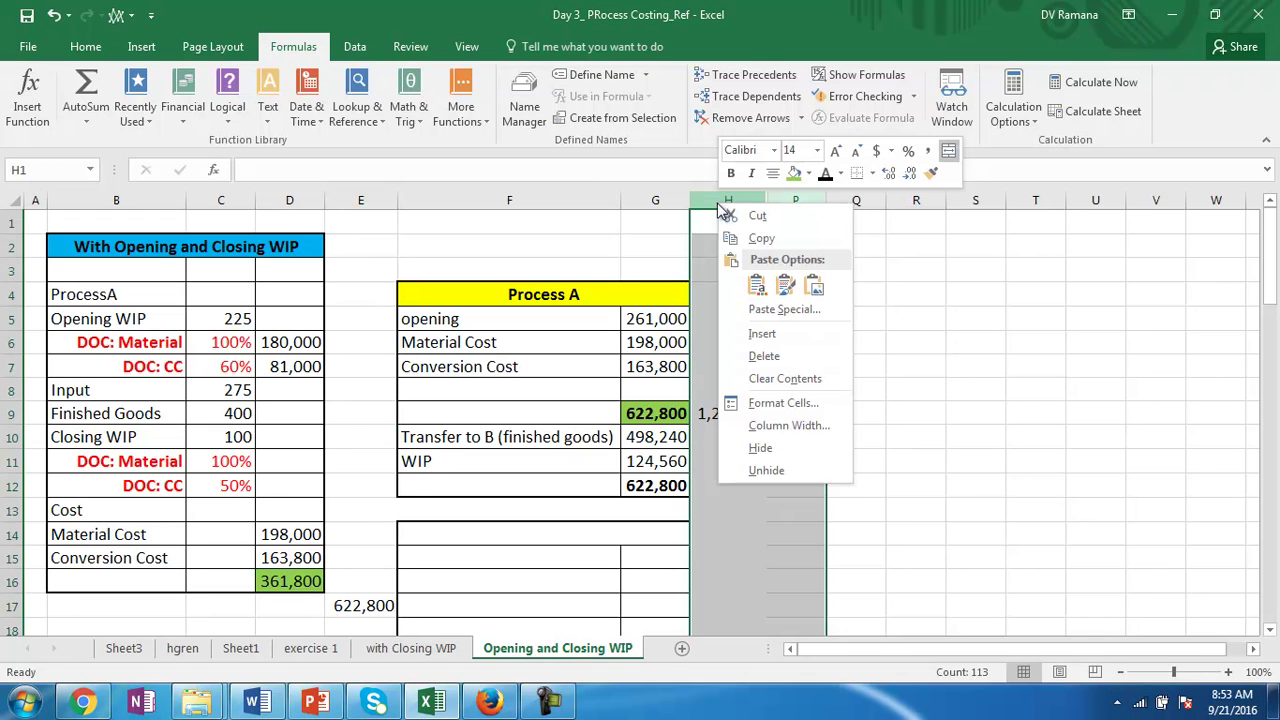
click(767, 471)
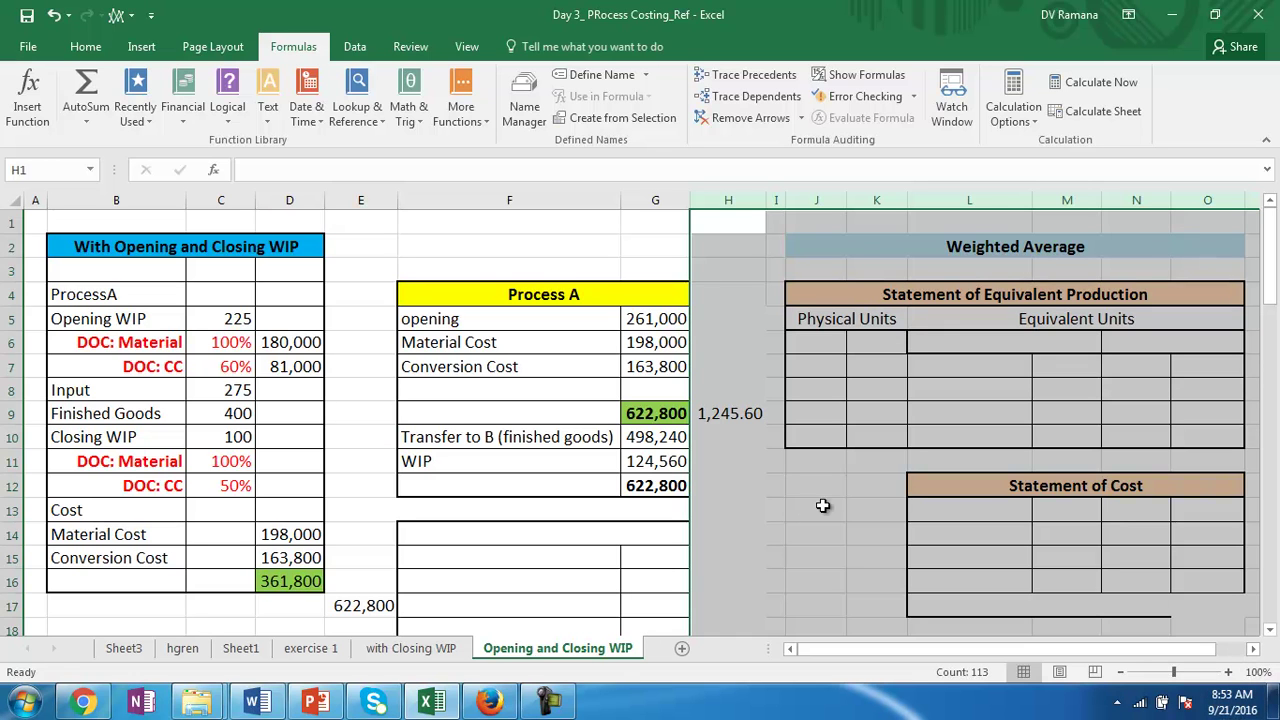
Step: Narrow column E and reduce the font size of the total in E17 to 11 so it fits
drag(396, 205, 382, 205)
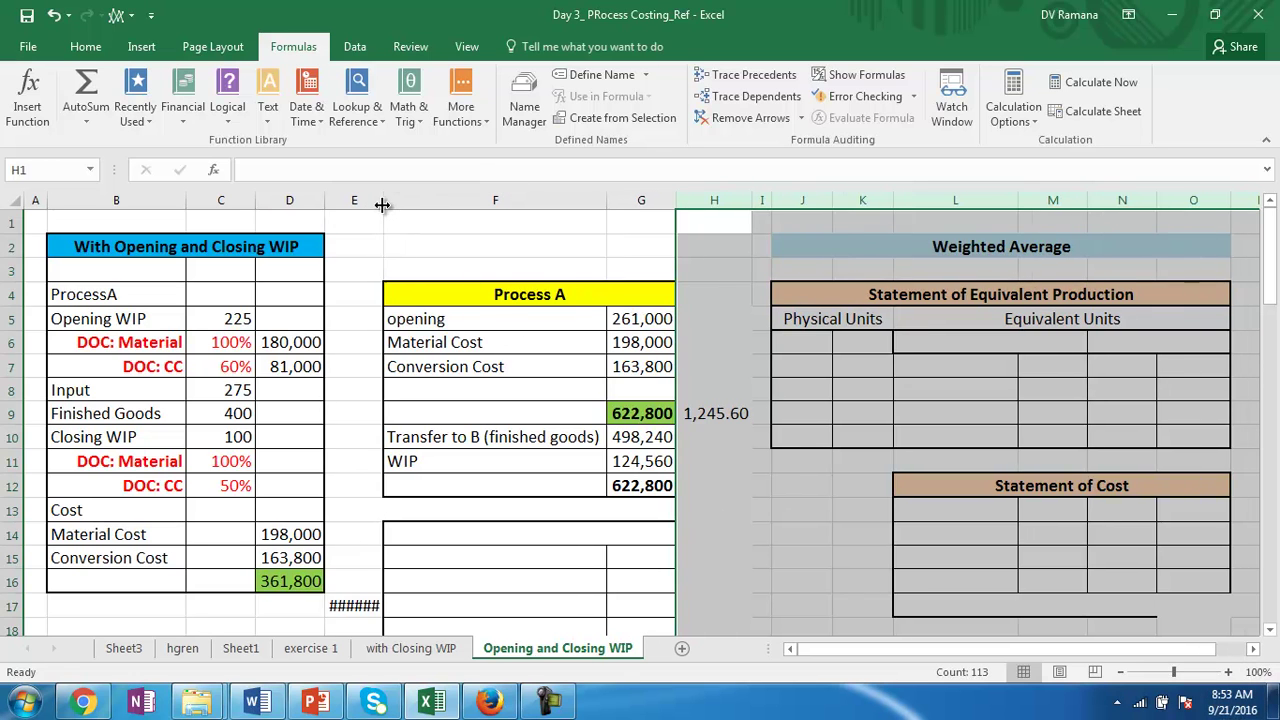
click(353, 607)
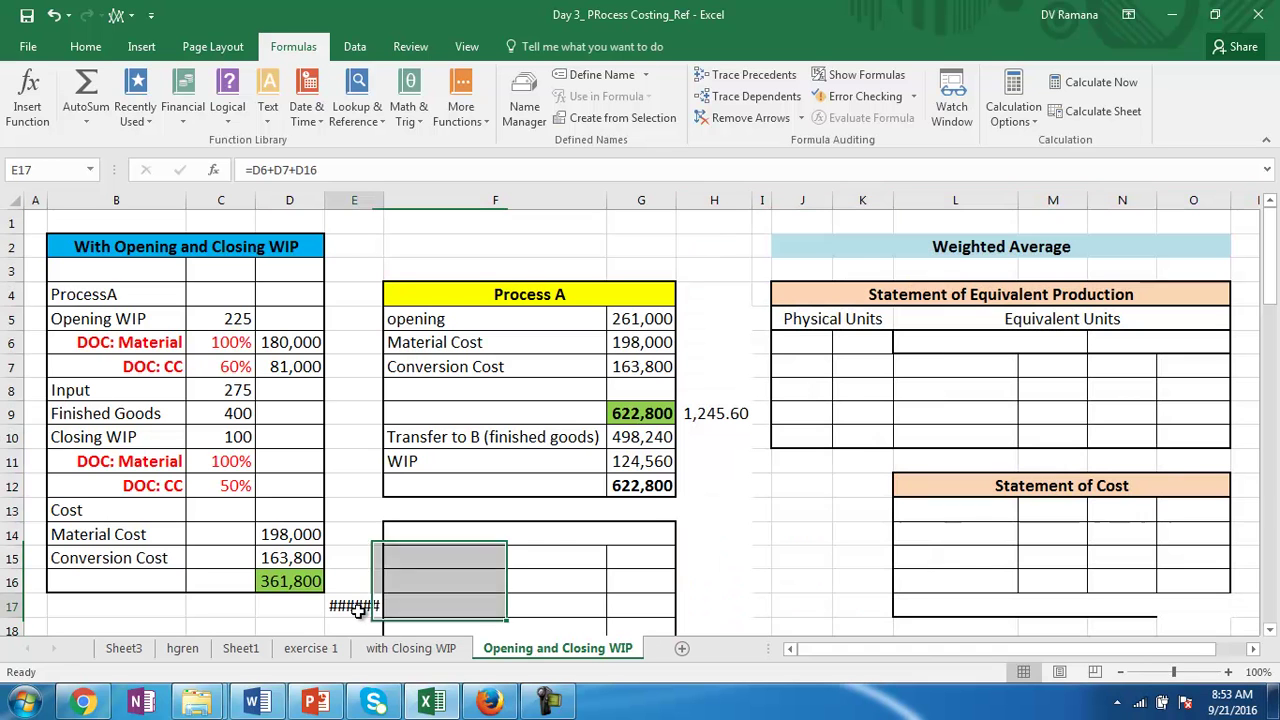
click(86, 47)
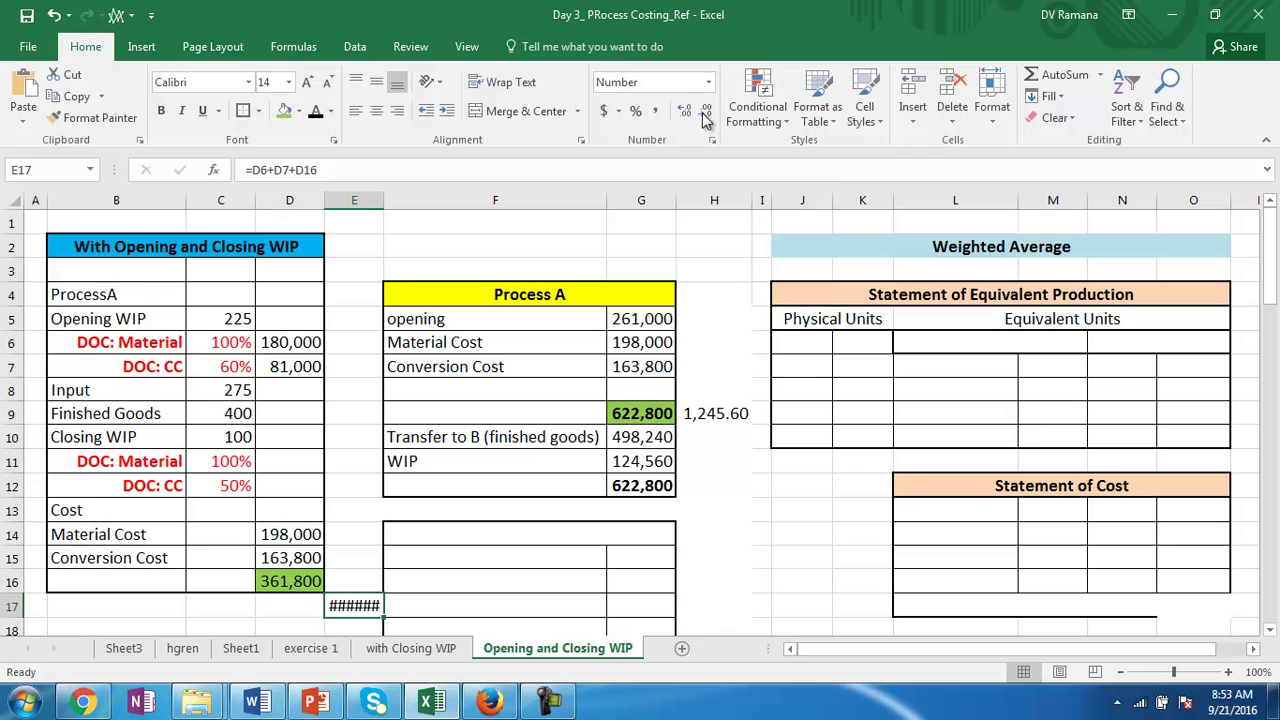
click(329, 90)
click(329, 90)
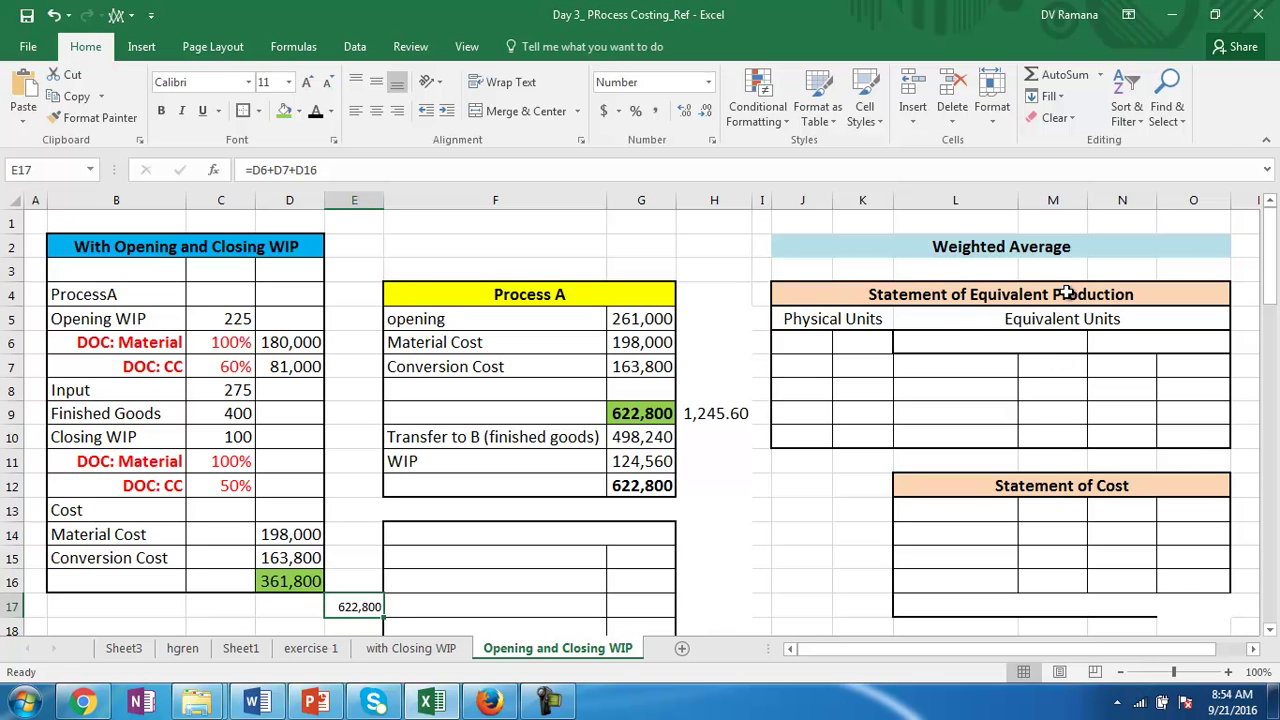
Step: Reveal the hidden figures of the Statement of Equivalent Production by setting the font of J6:O11 to black
click(997, 246)
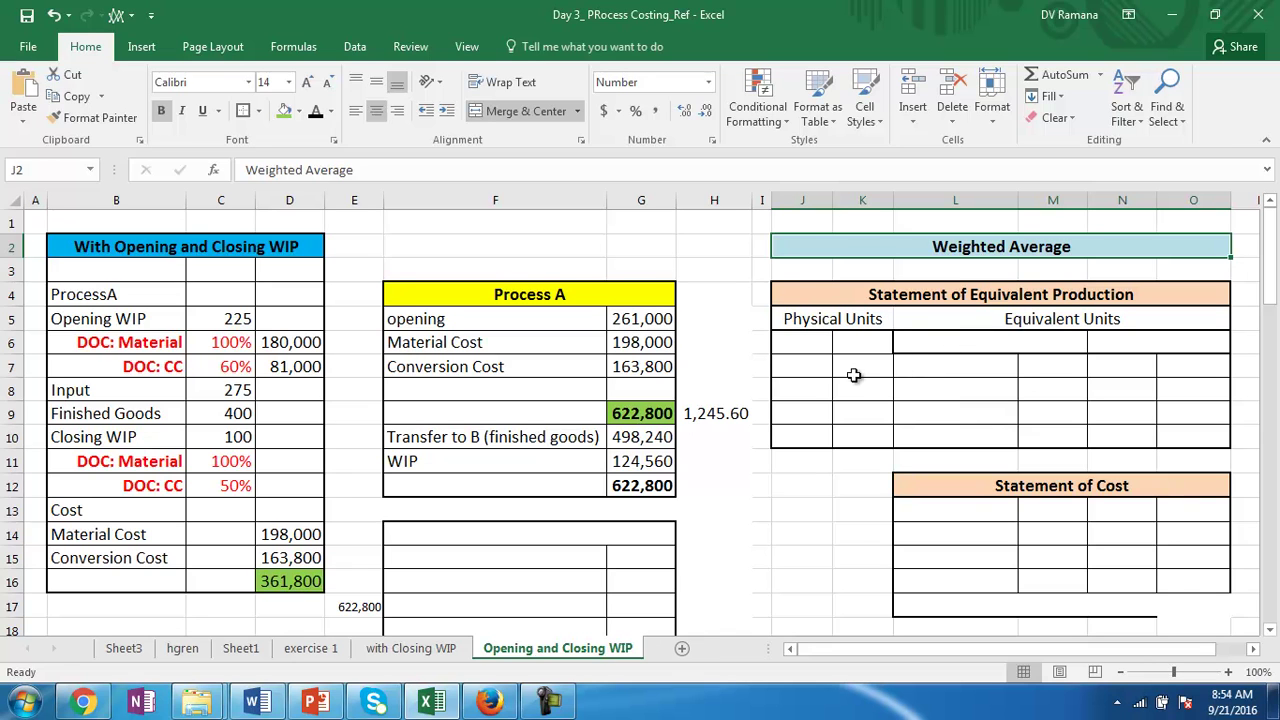
drag(803, 346, 1147, 449)
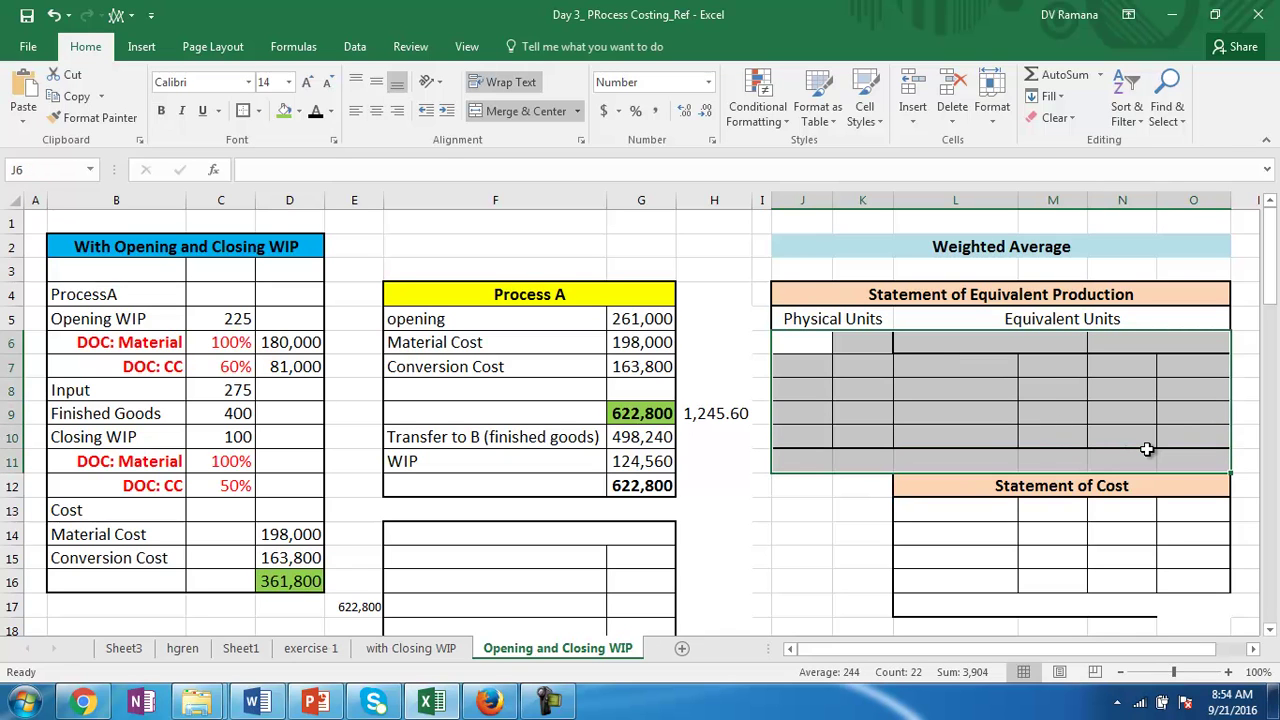
click(315, 111)
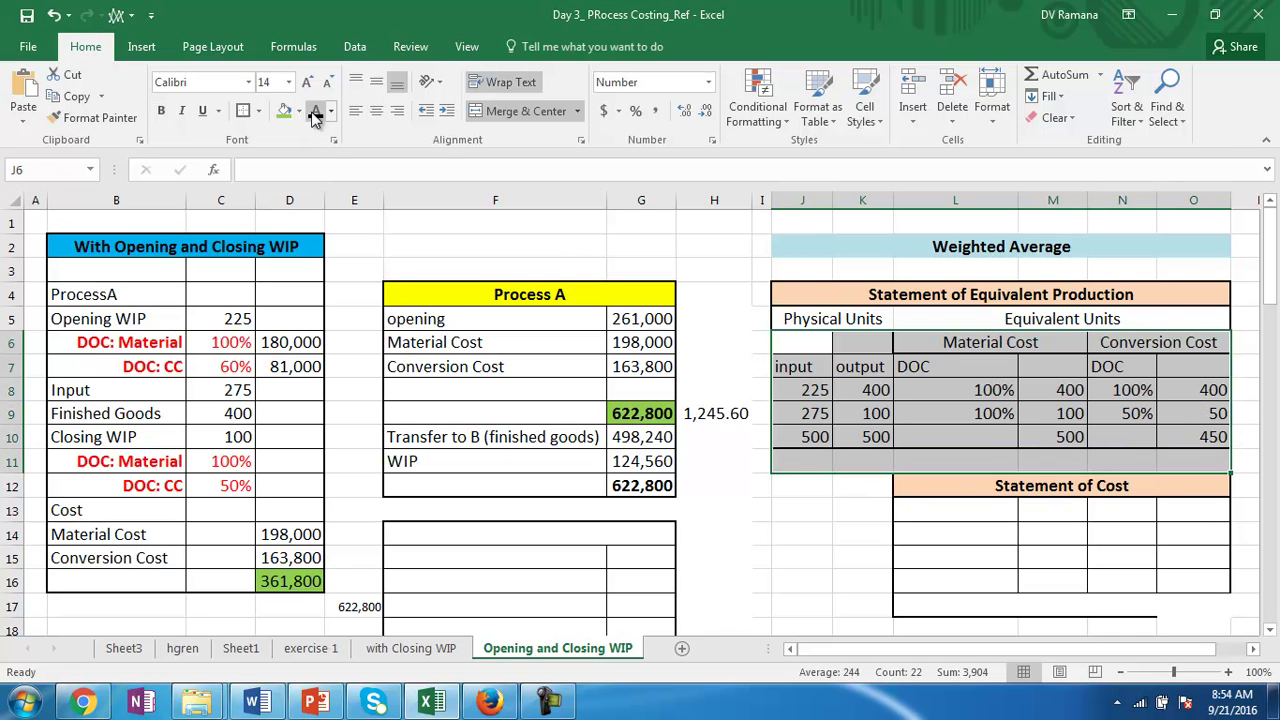
Step: Trace the precedents of the physical input units in J8 and J9
click(807, 391)
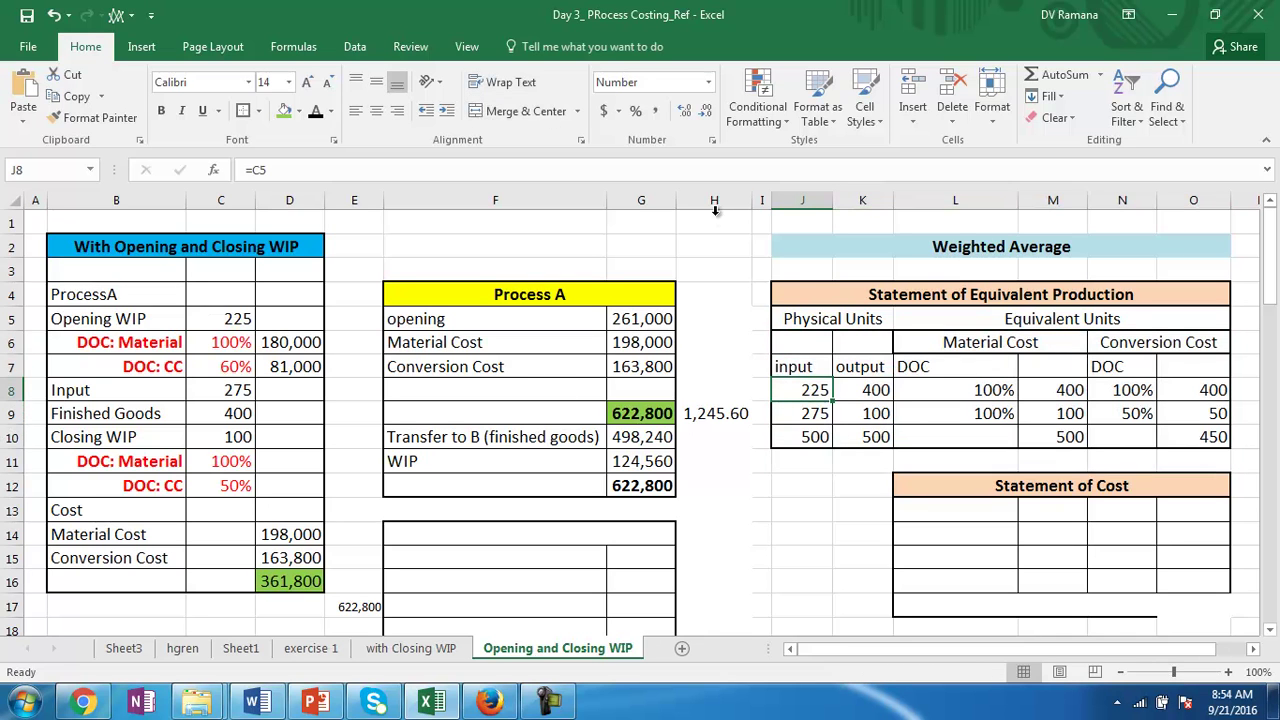
click(293, 46)
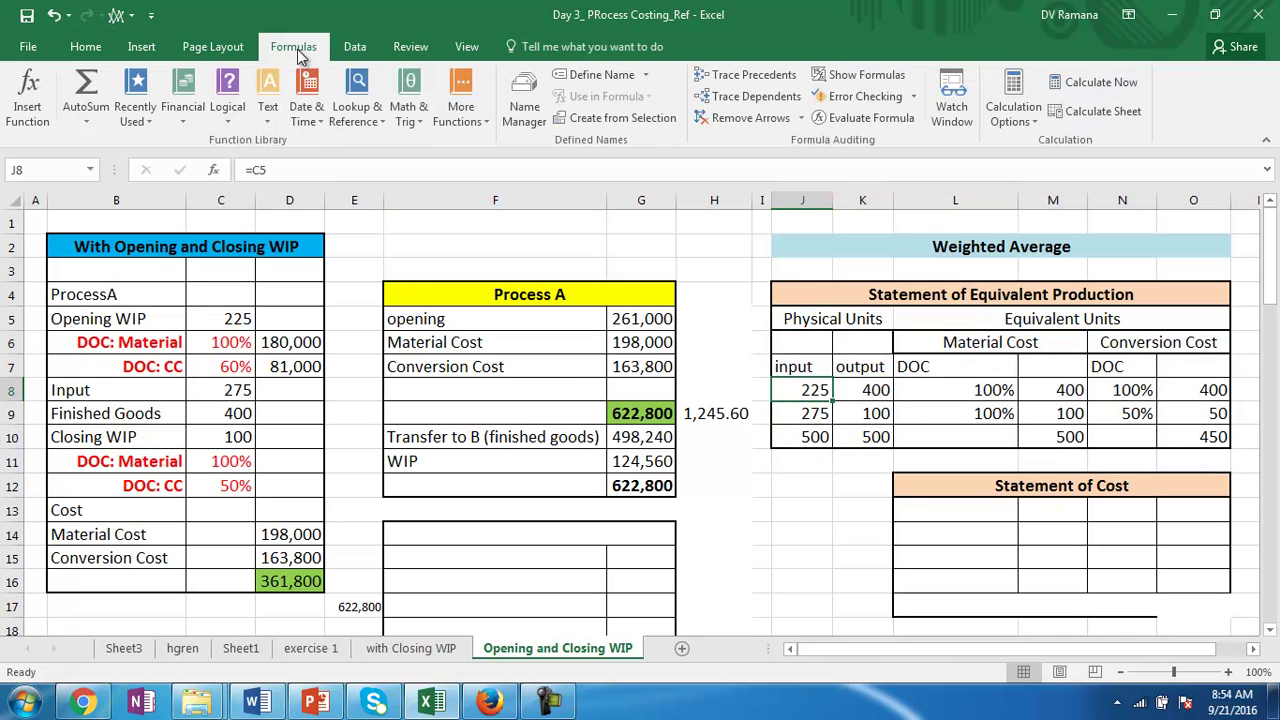
click(746, 77)
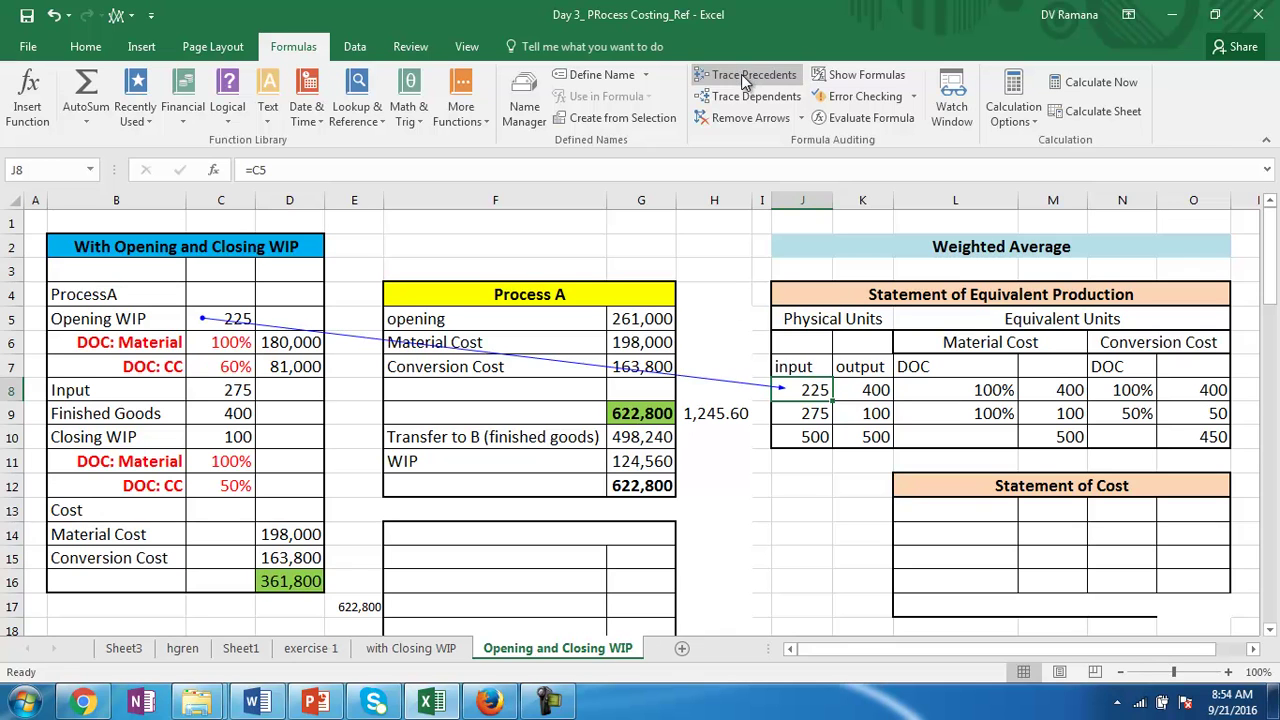
click(818, 414)
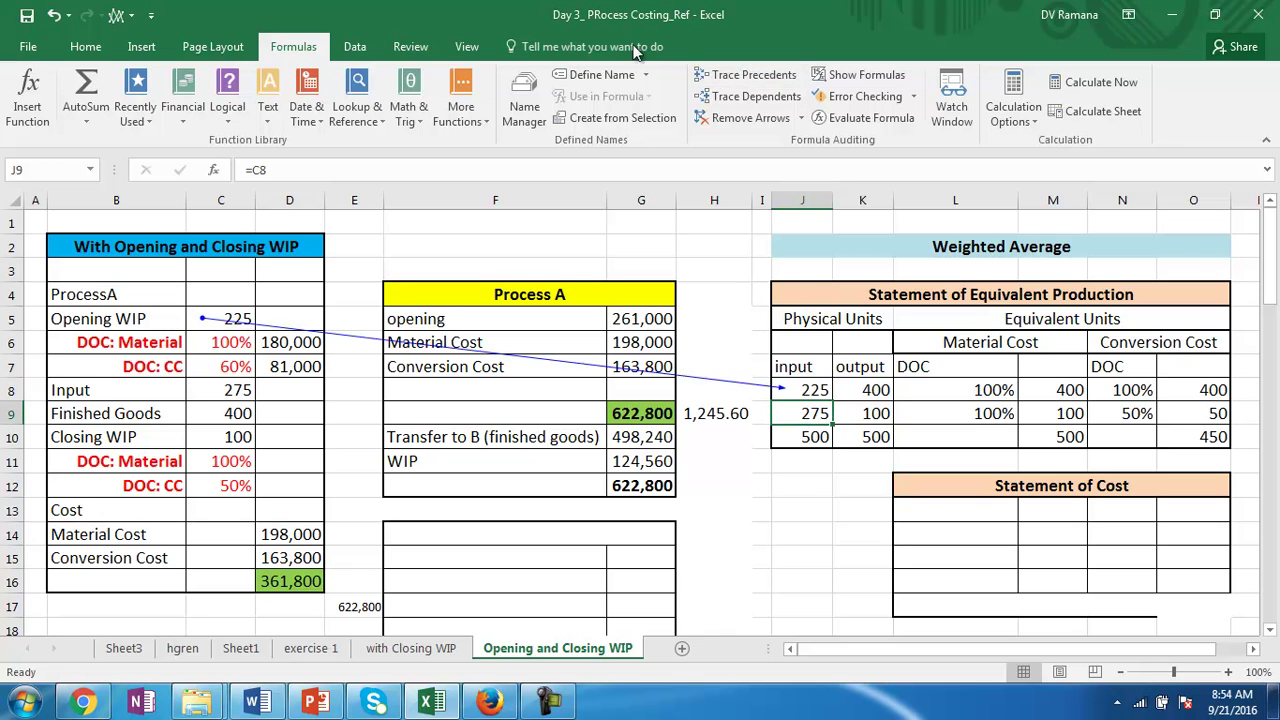
click(740, 80)
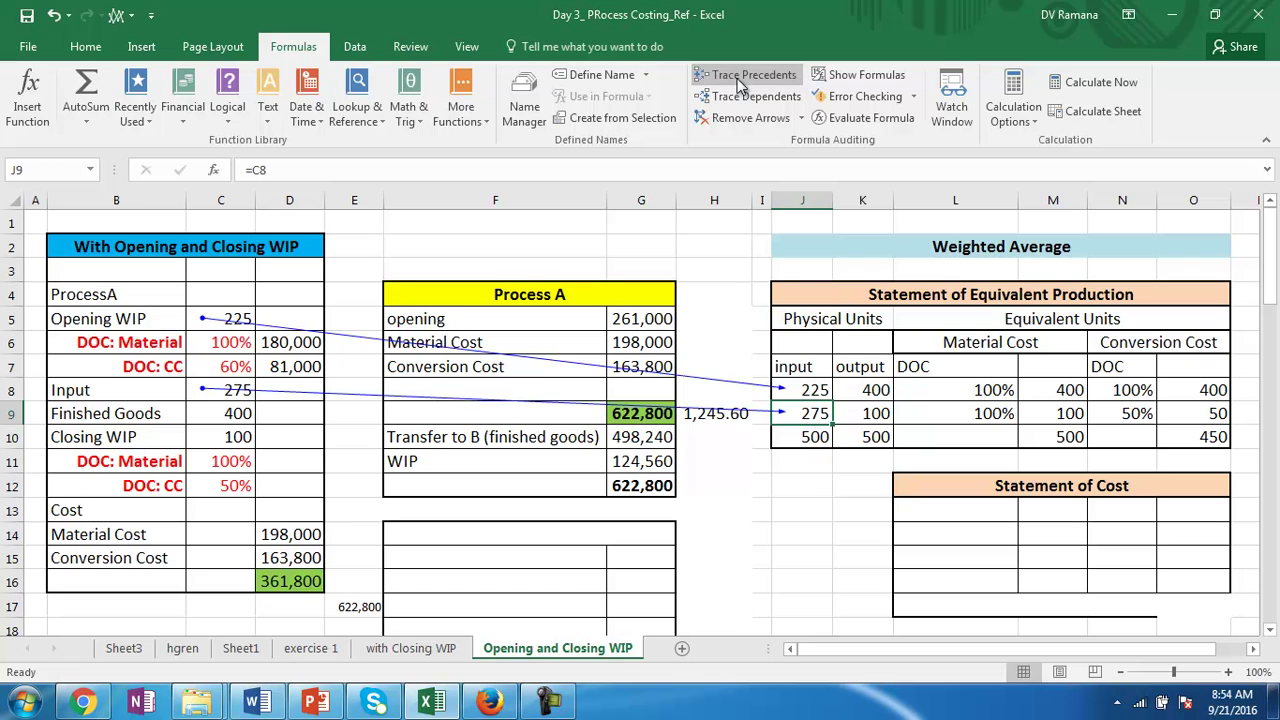
Step: Trace the precedents of the output units in K8, try the same for K9, and remove the arrows
click(886, 390)
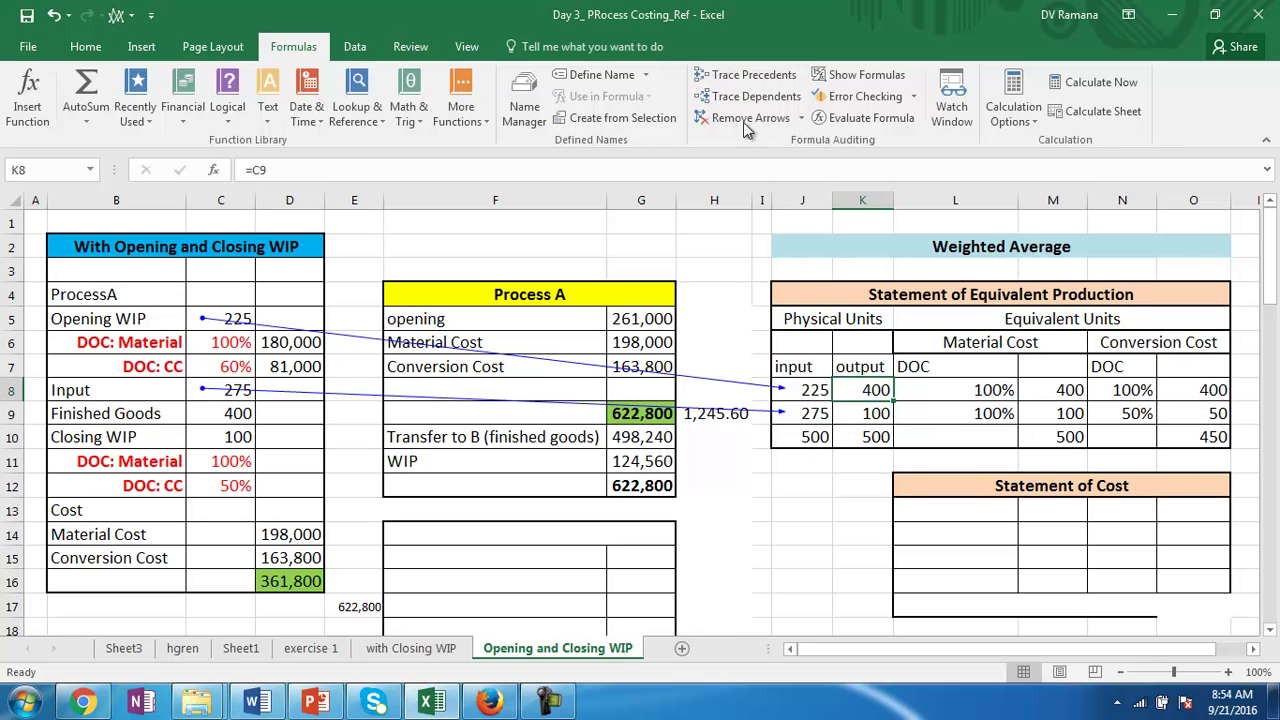
click(727, 82)
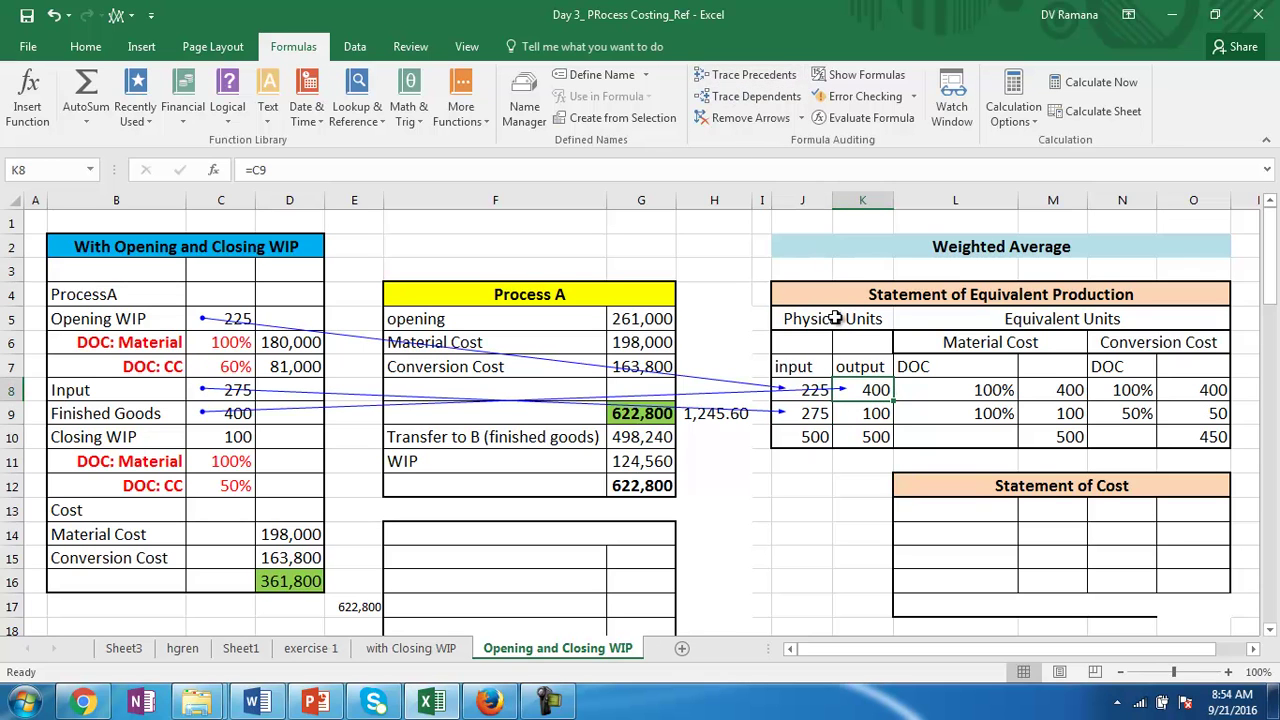
click(849, 418)
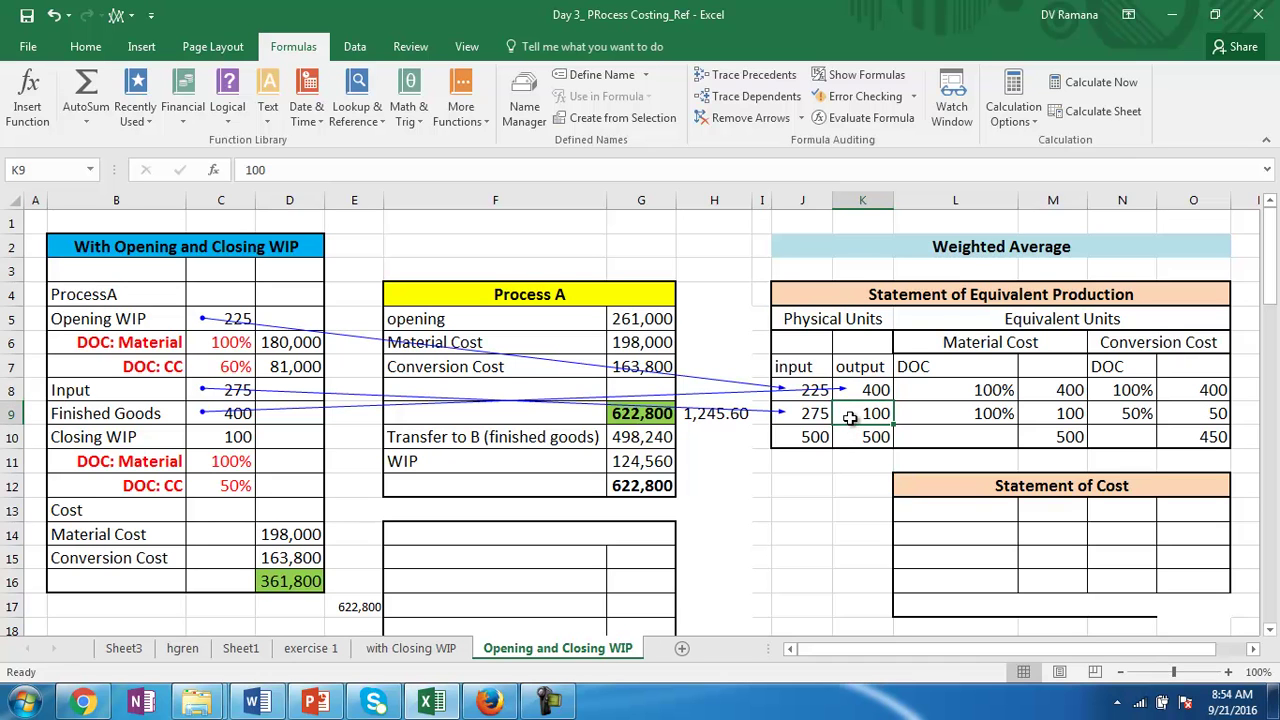
click(718, 80)
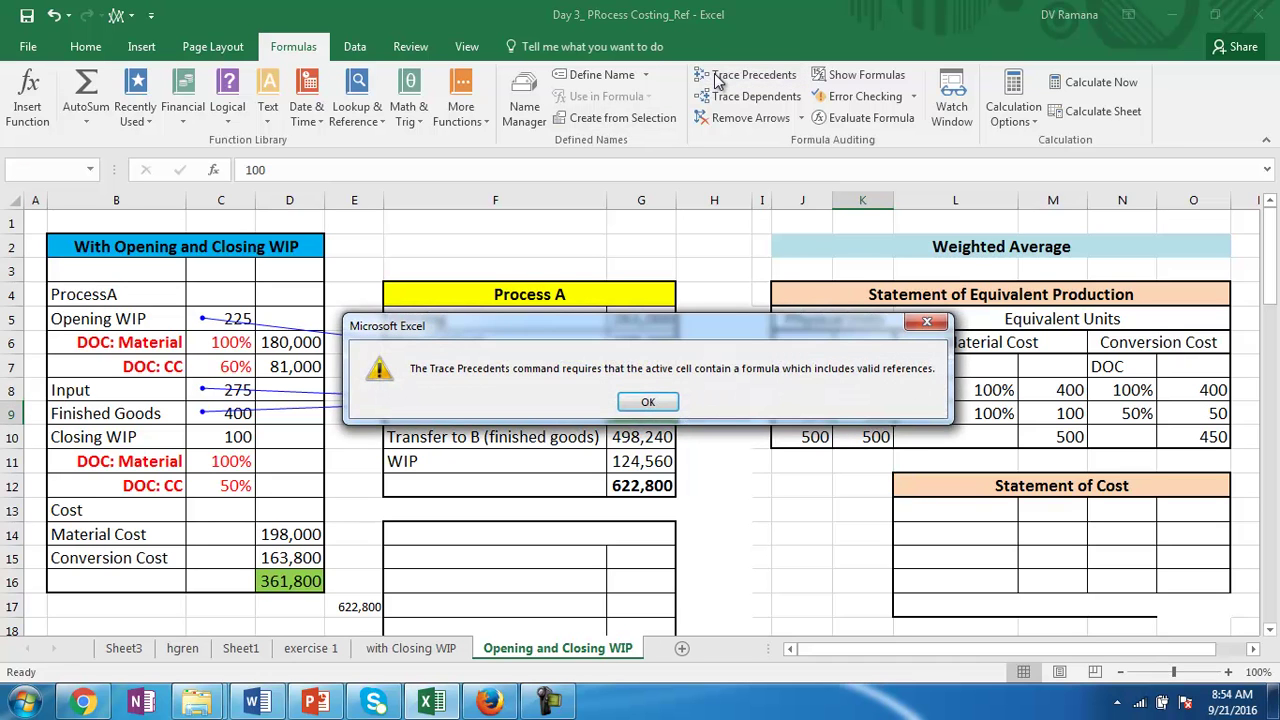
click(645, 405)
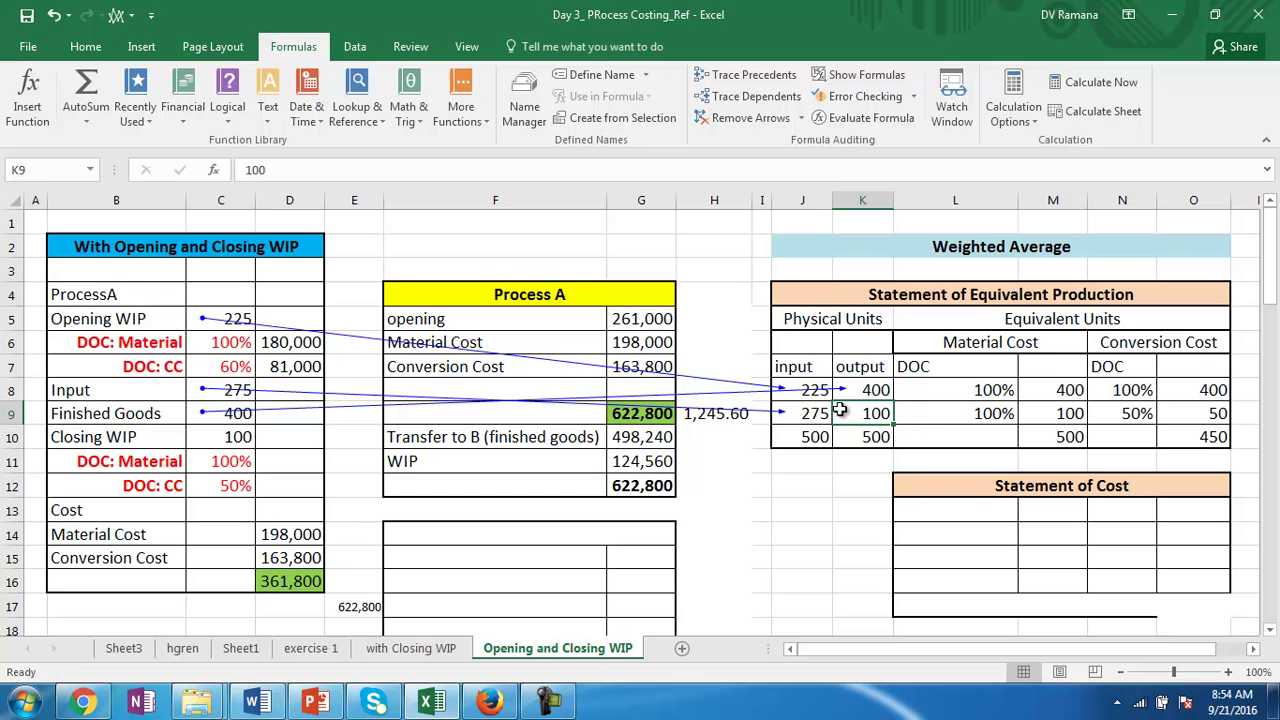
click(705, 119)
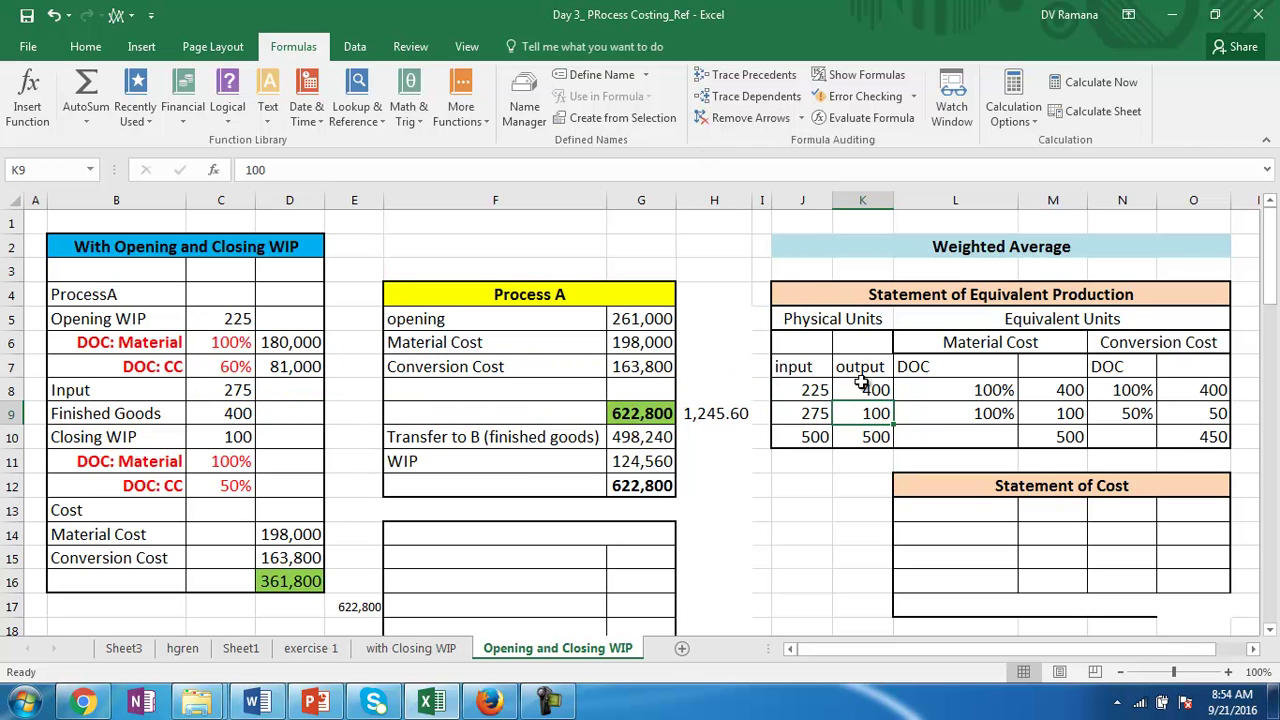
Step: Compare the Weighted Average output units in K8 with the finished goods quantity in C9
click(992, 247)
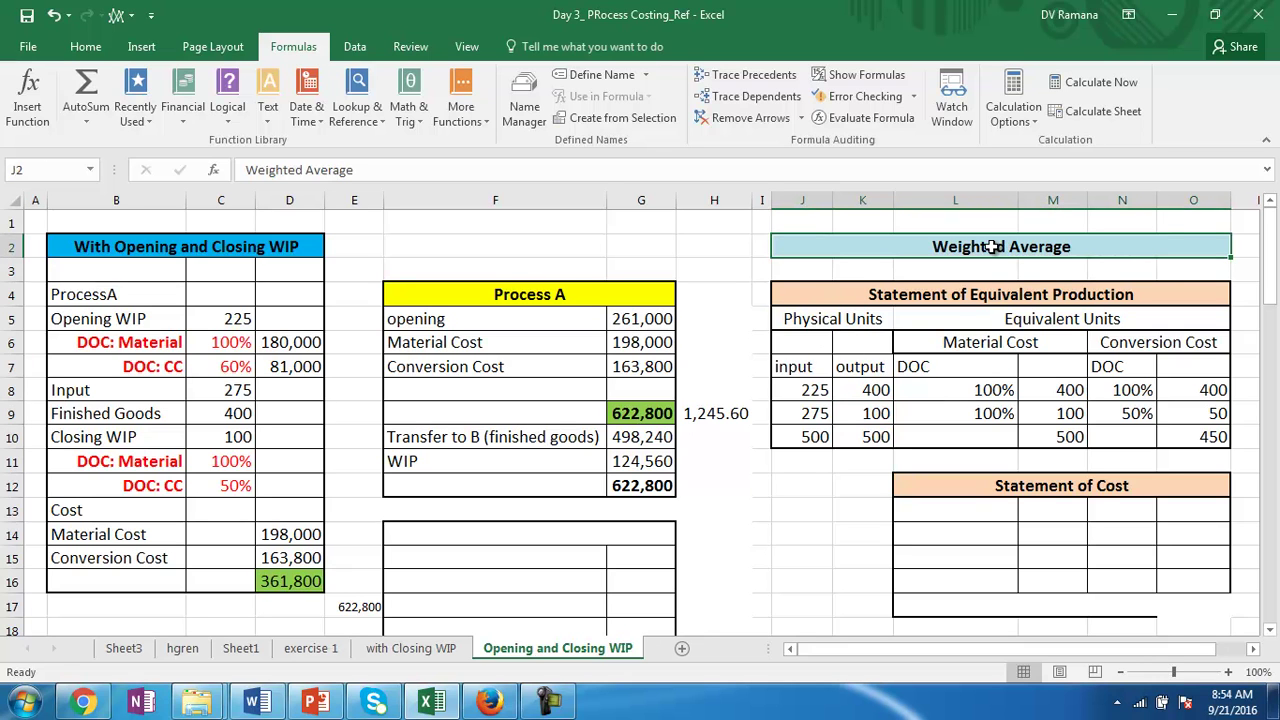
click(874, 391)
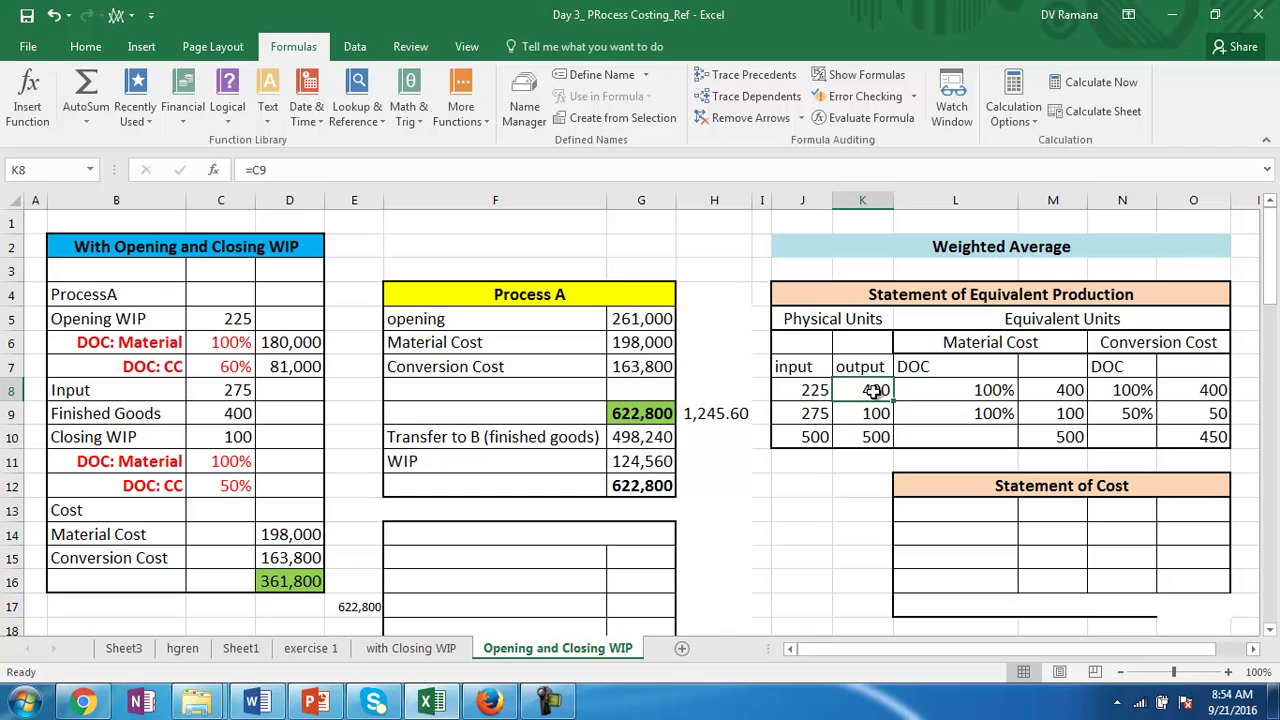
click(220, 418)
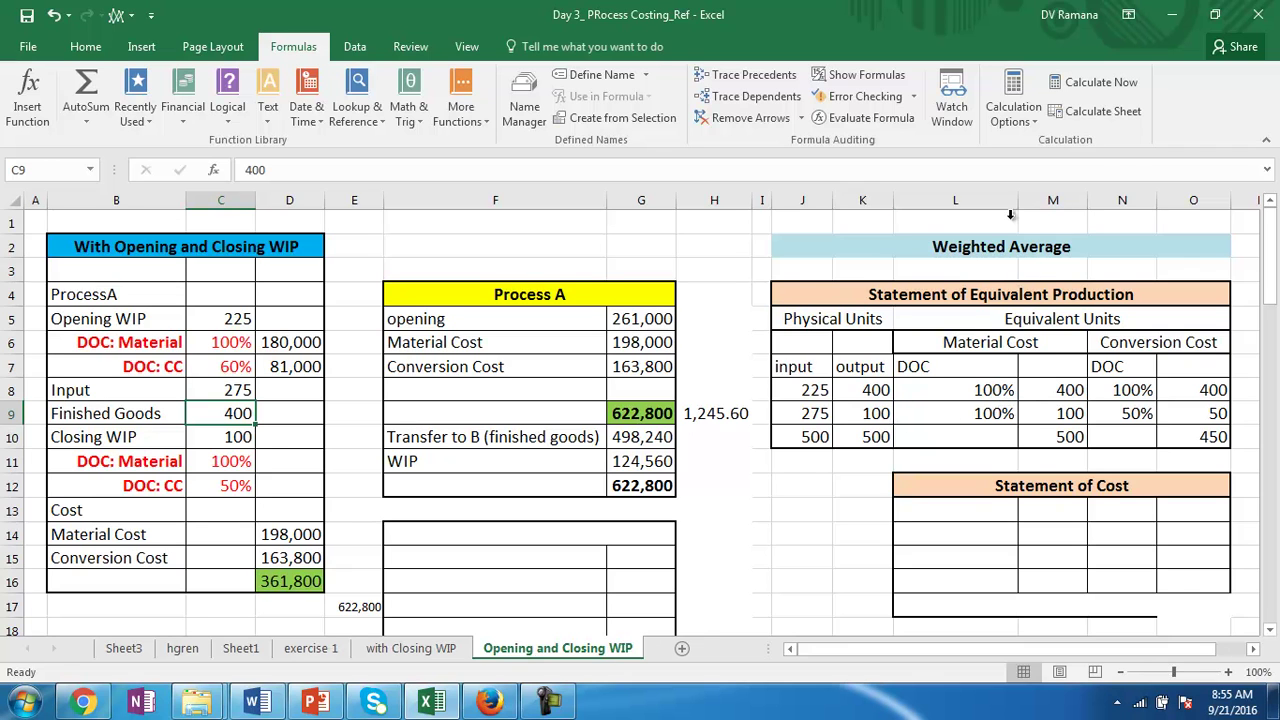
Step: Narrow column L and inspect the equivalent units in M8 and O8 along with the output units in K8 and K9
drag(1018, 200, 988, 201)
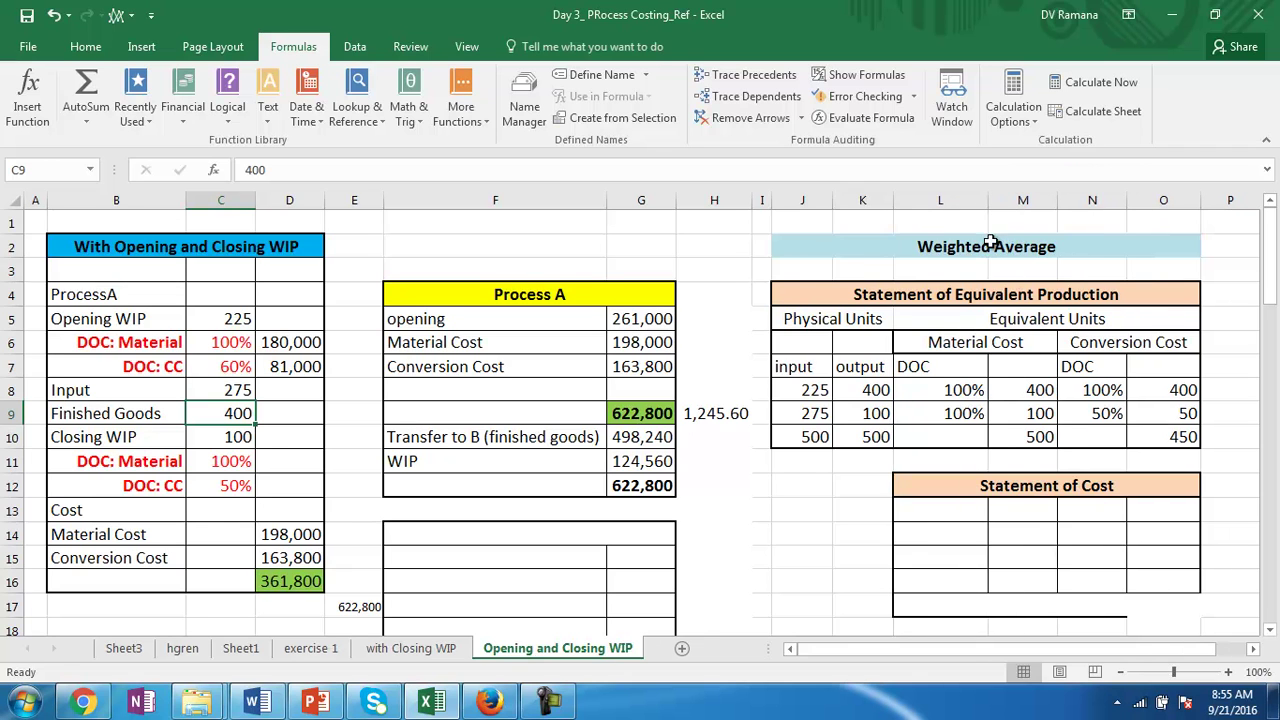
click(1017, 393)
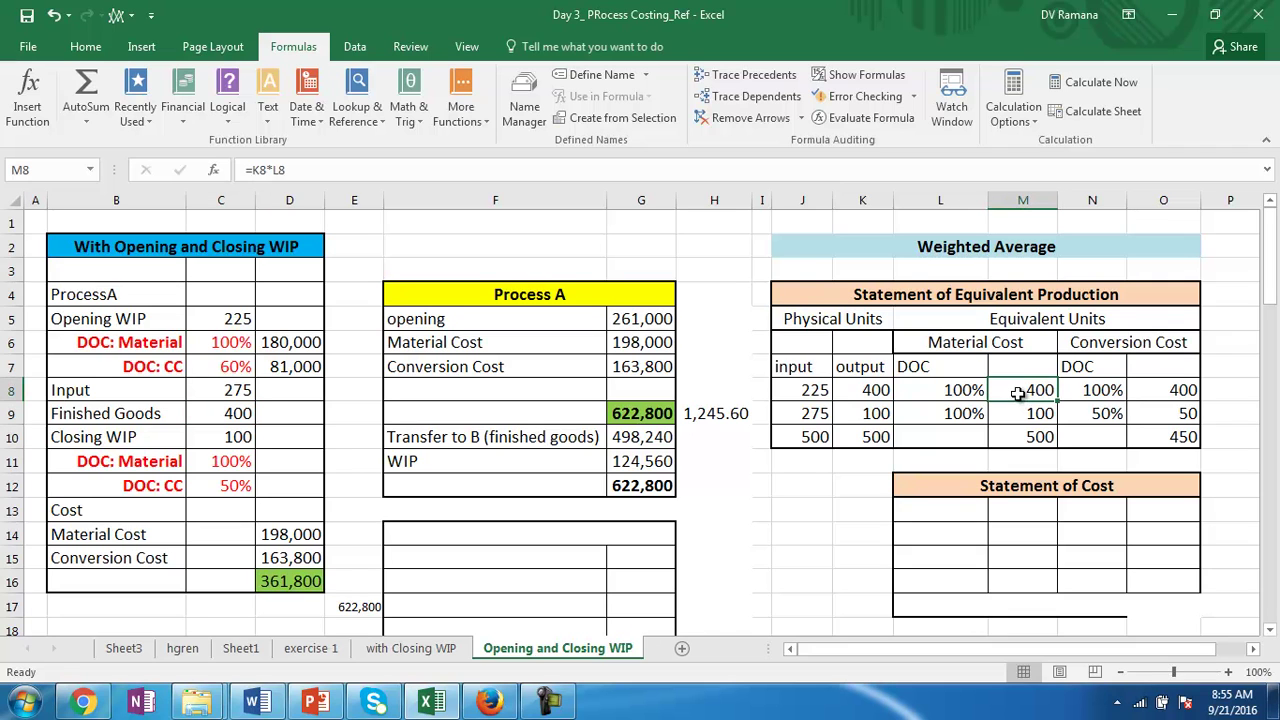
click(1160, 397)
click(853, 393)
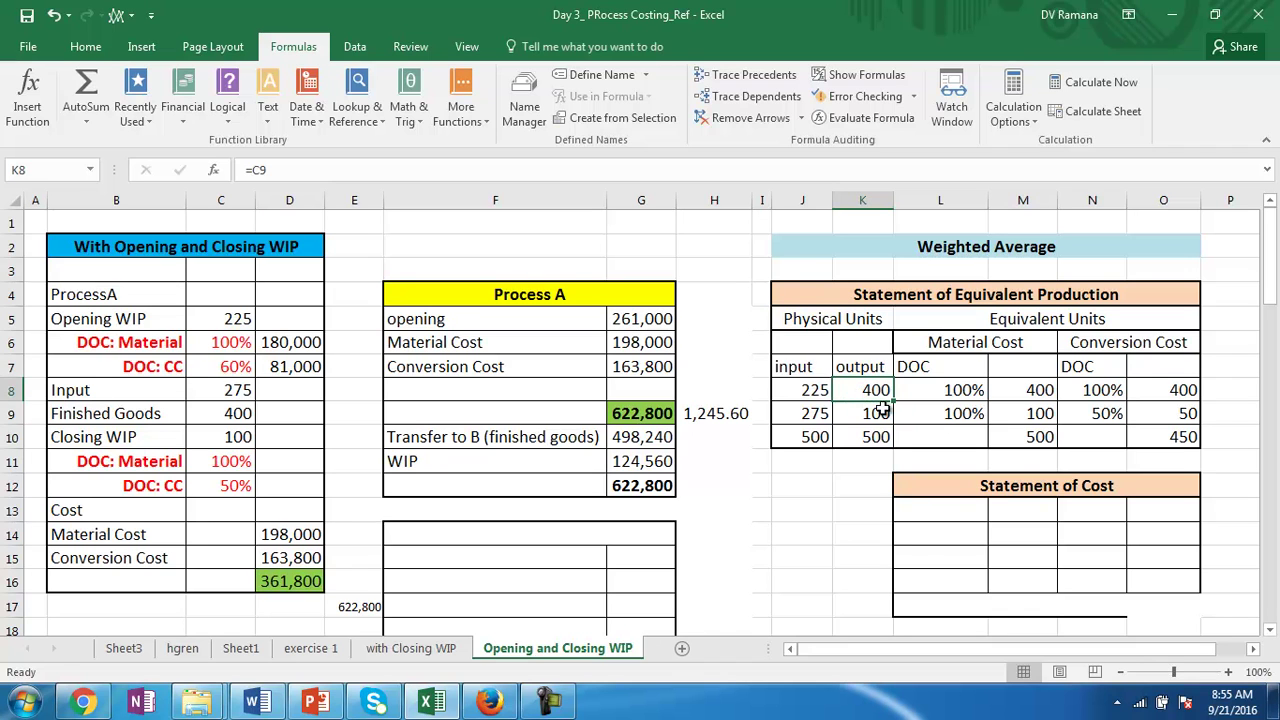
click(864, 419)
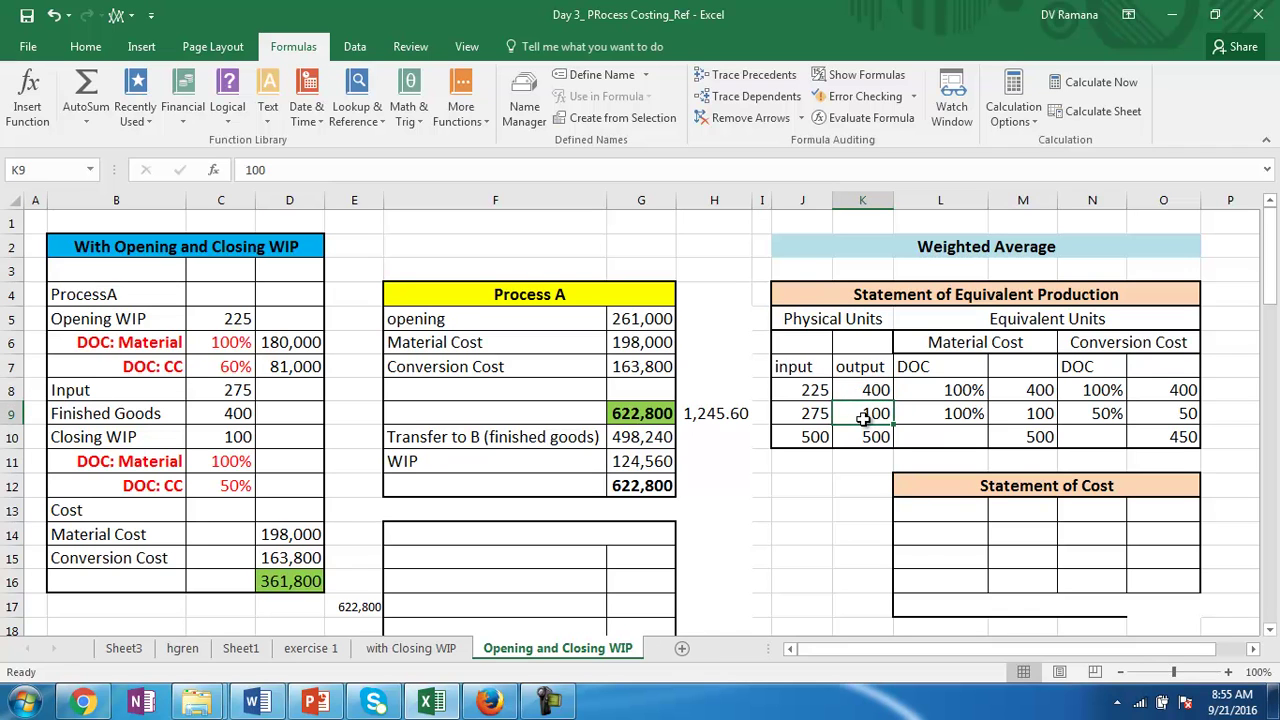
Step: Trace the precedents of the closing WIP equivalent units in M9 and O9, and clear the arrows
click(1015, 418)
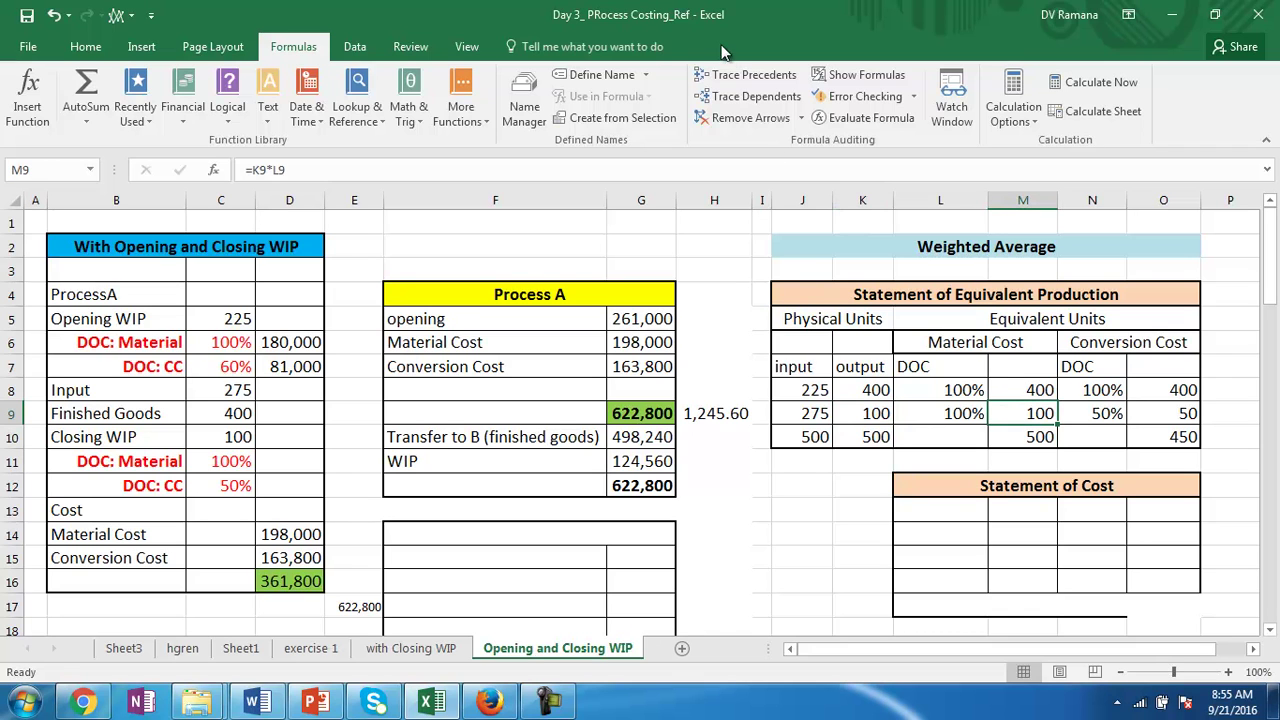
click(724, 80)
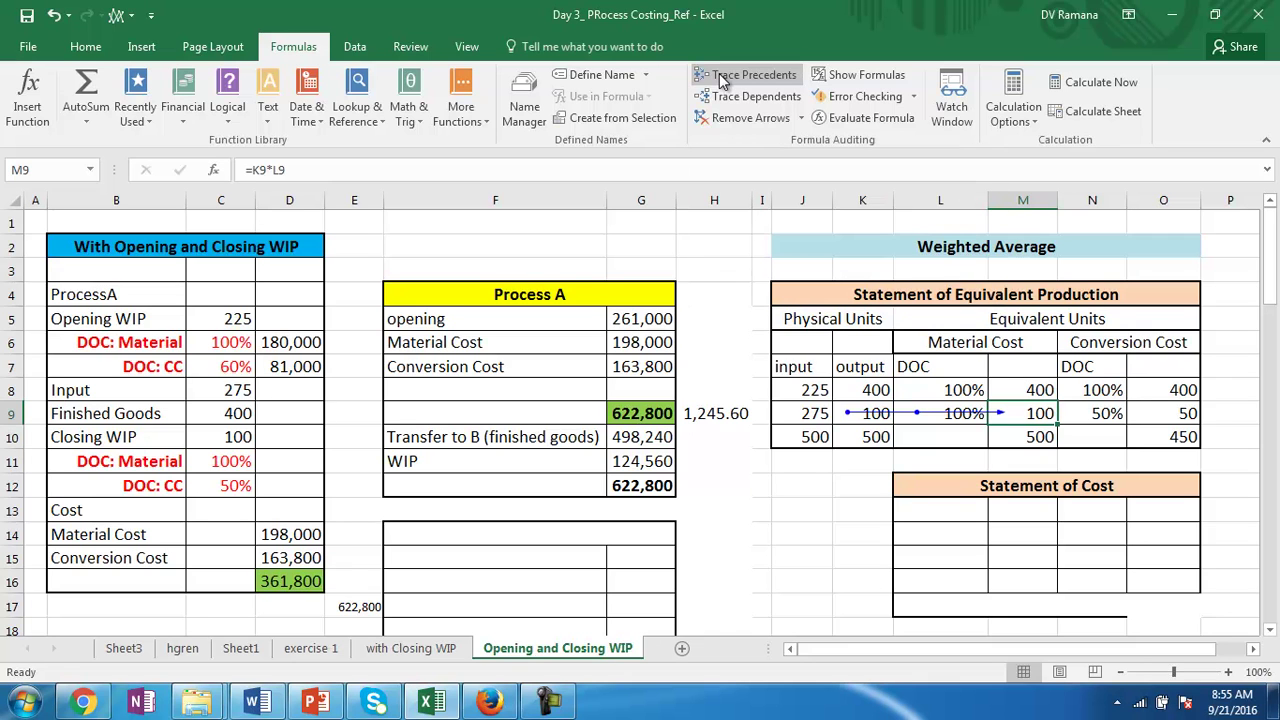
click(1152, 414)
click(716, 76)
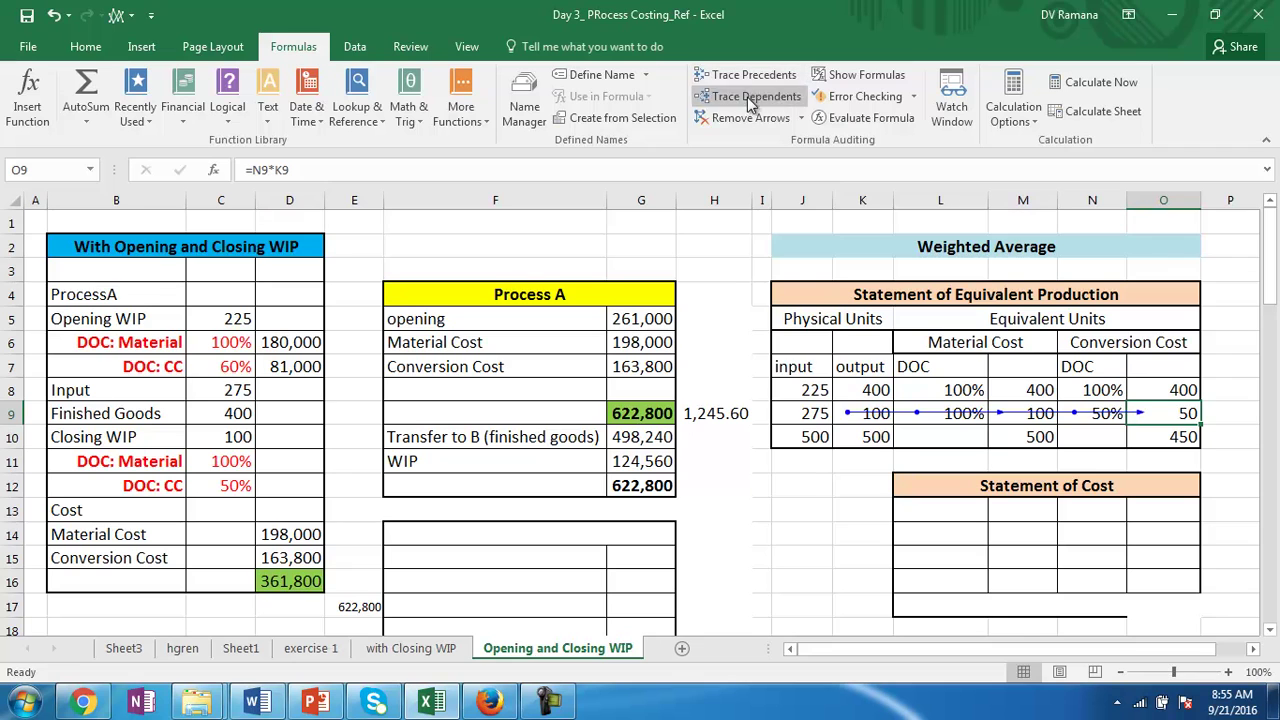
click(741, 121)
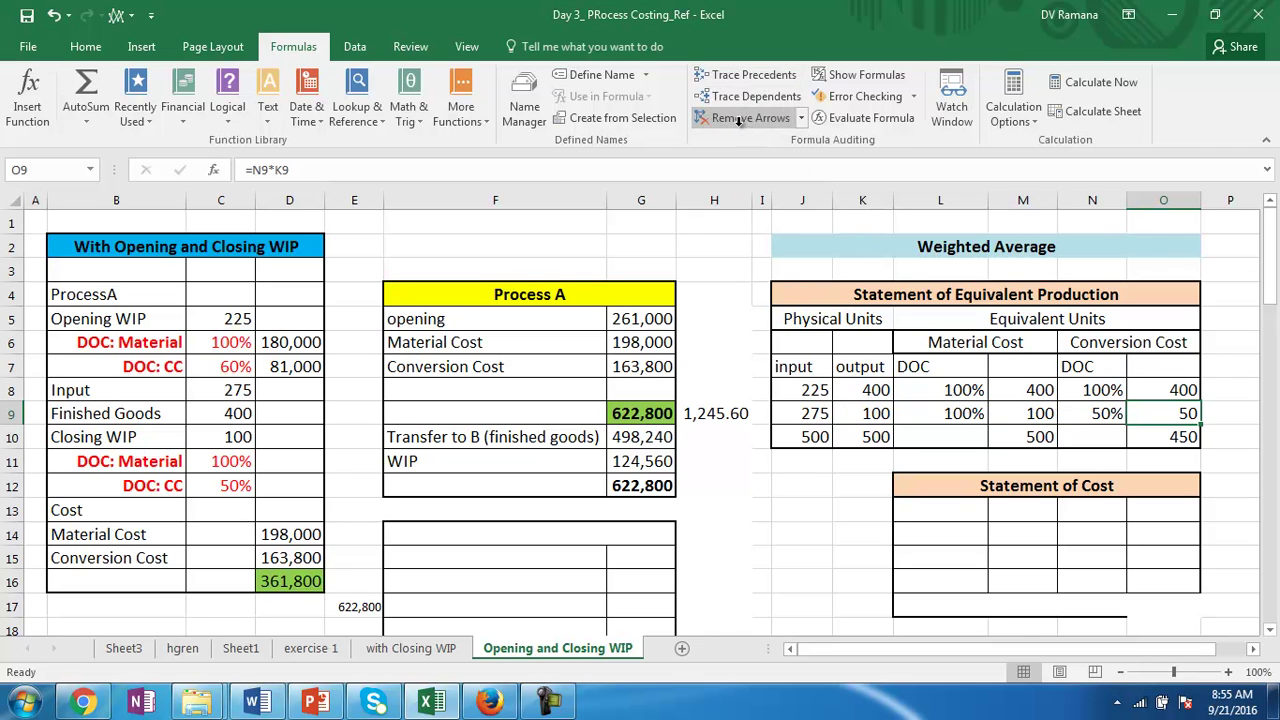
Step: Review the output units in K8 and the total material equivalent units formula in M10
click(866, 391)
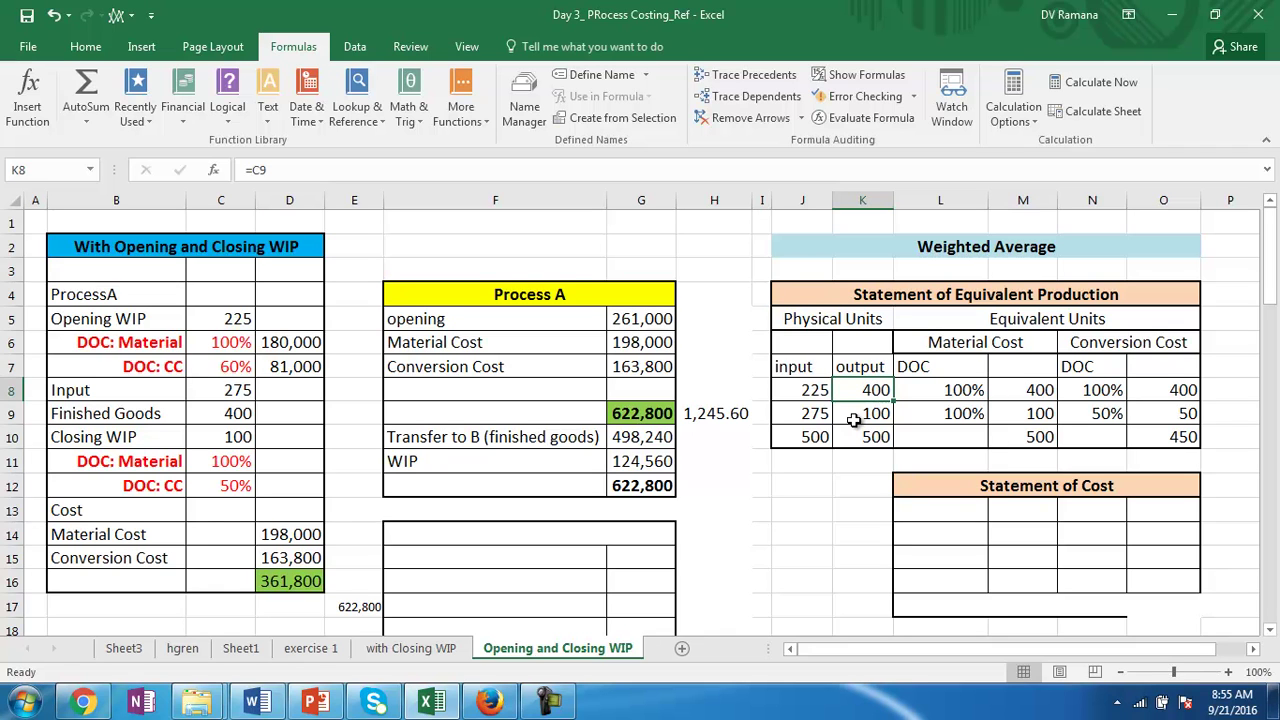
click(1040, 441)
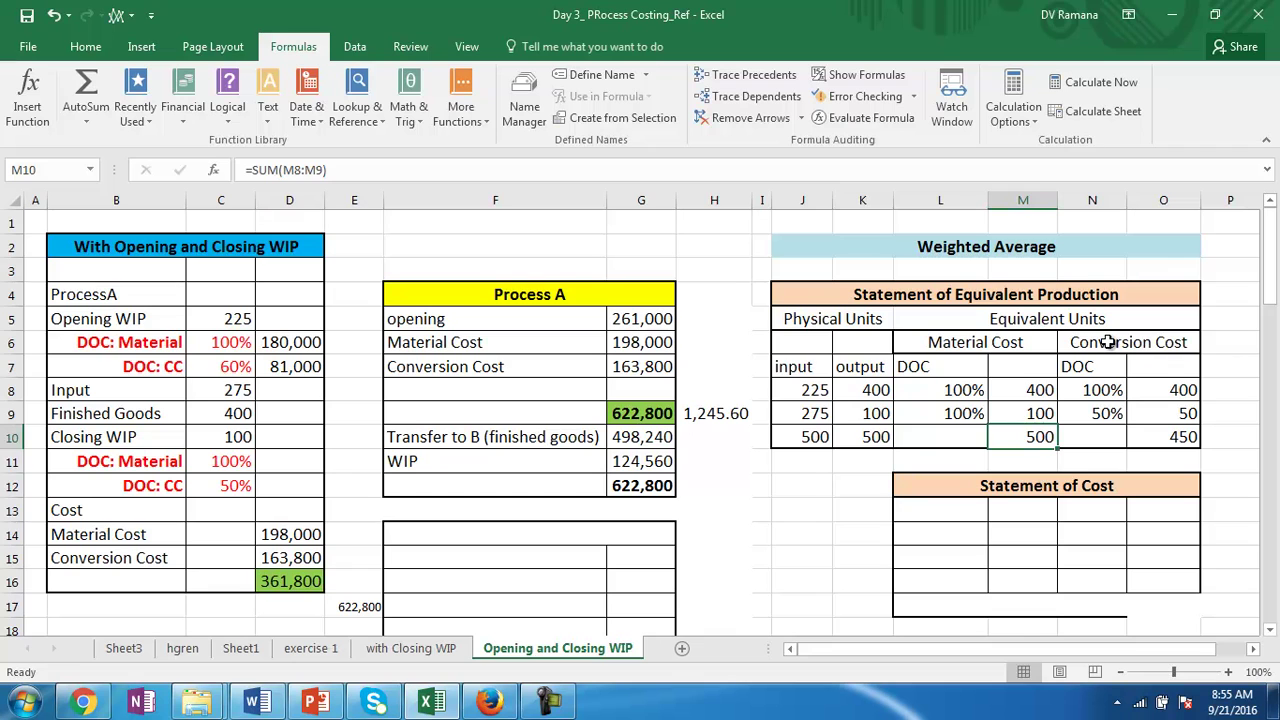
Step: Fill the material and conversion equivalent unit totals in M10 and O10 with green and make both bold
click(1023, 343)
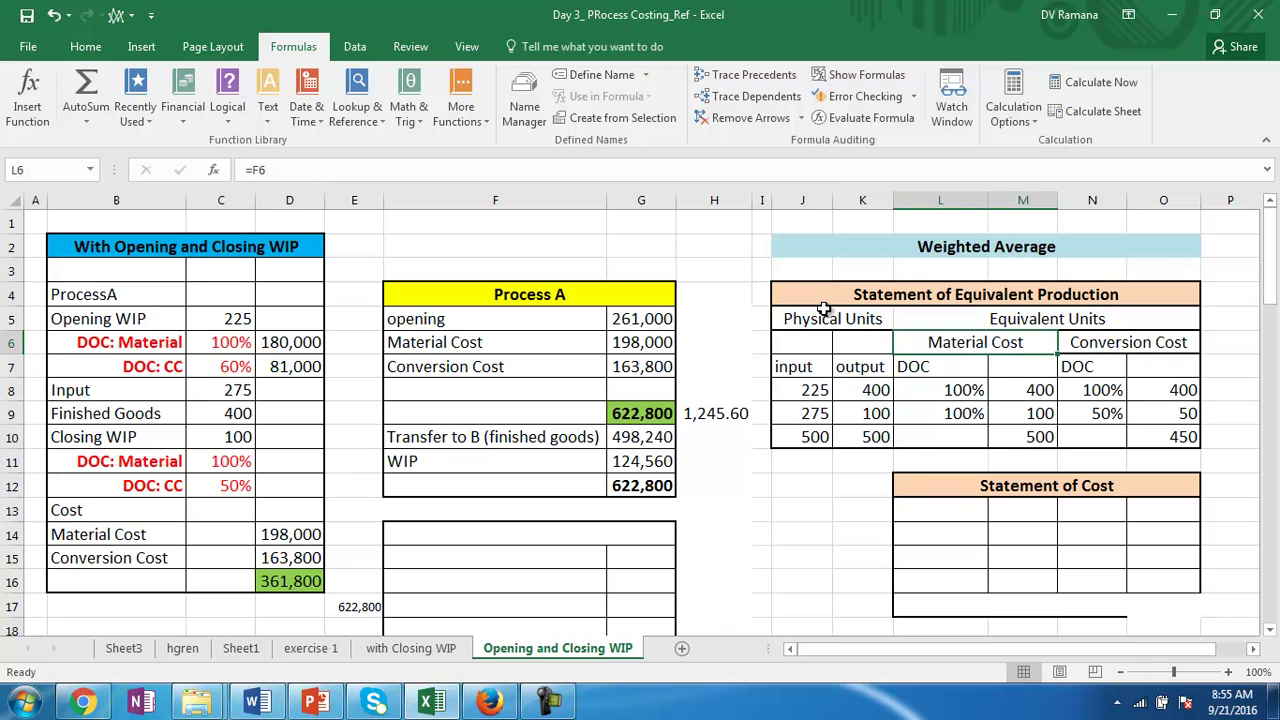
click(1043, 437)
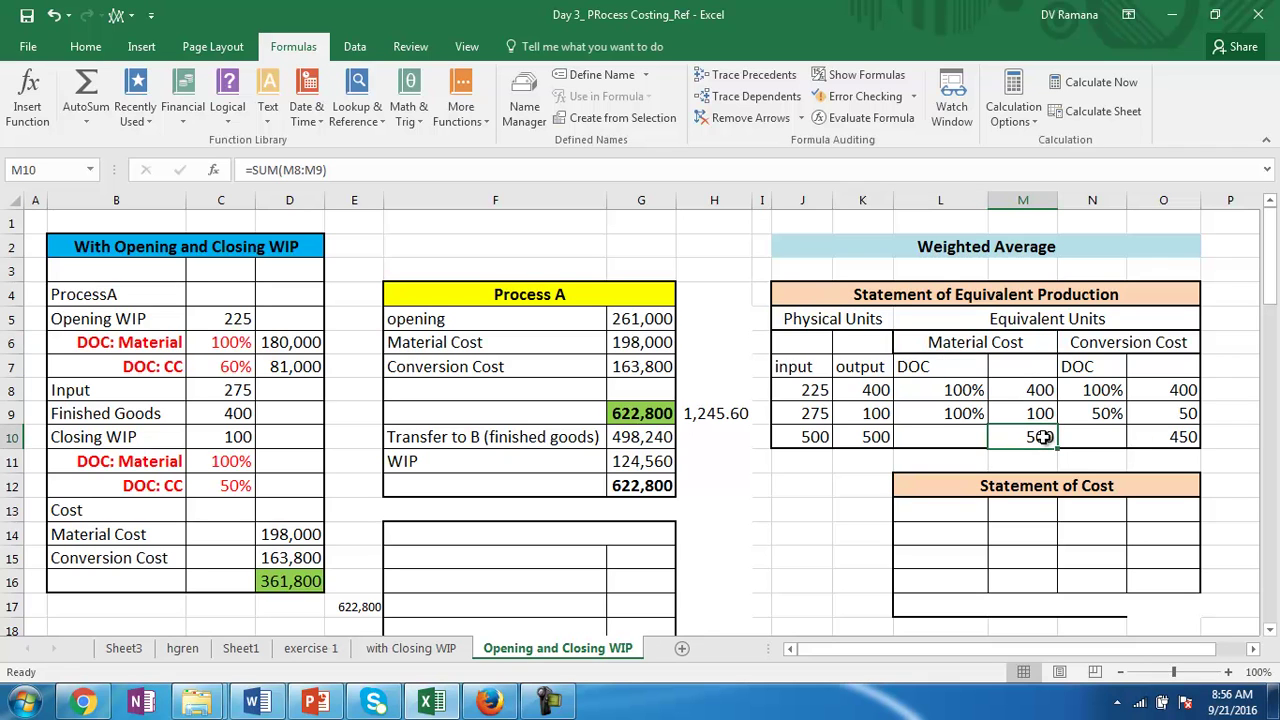
click(90, 50)
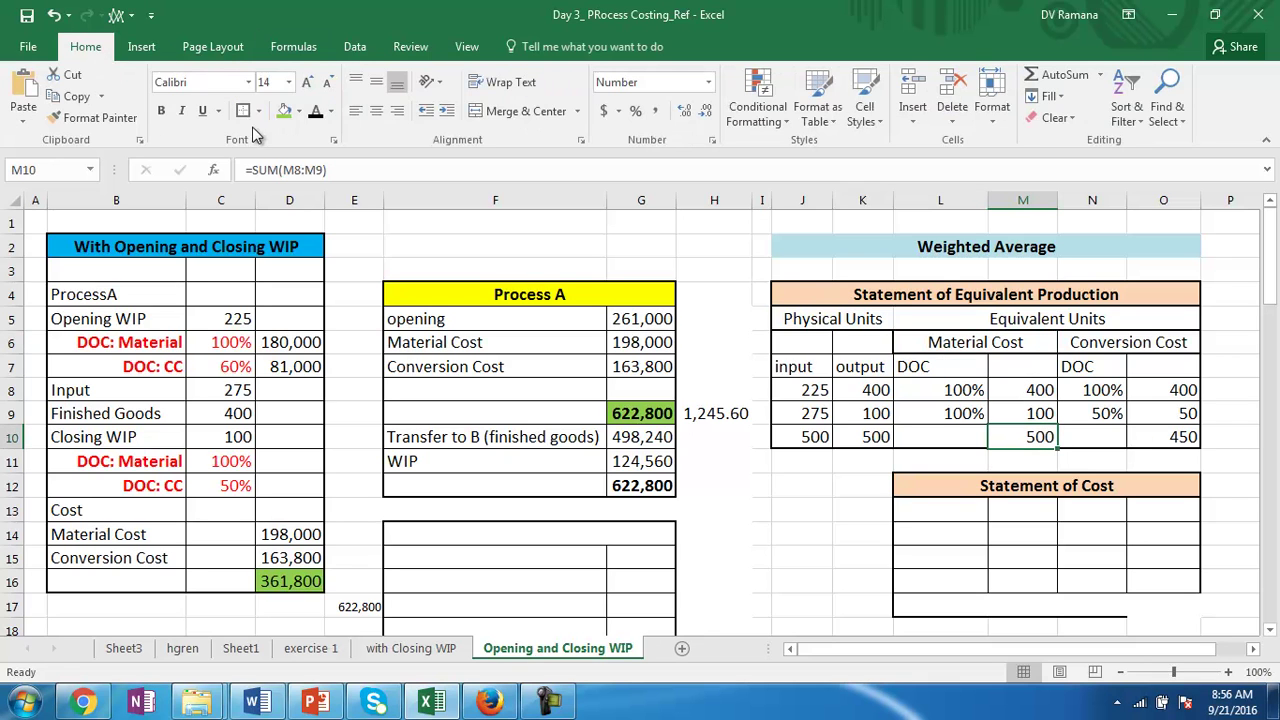
click(285, 111)
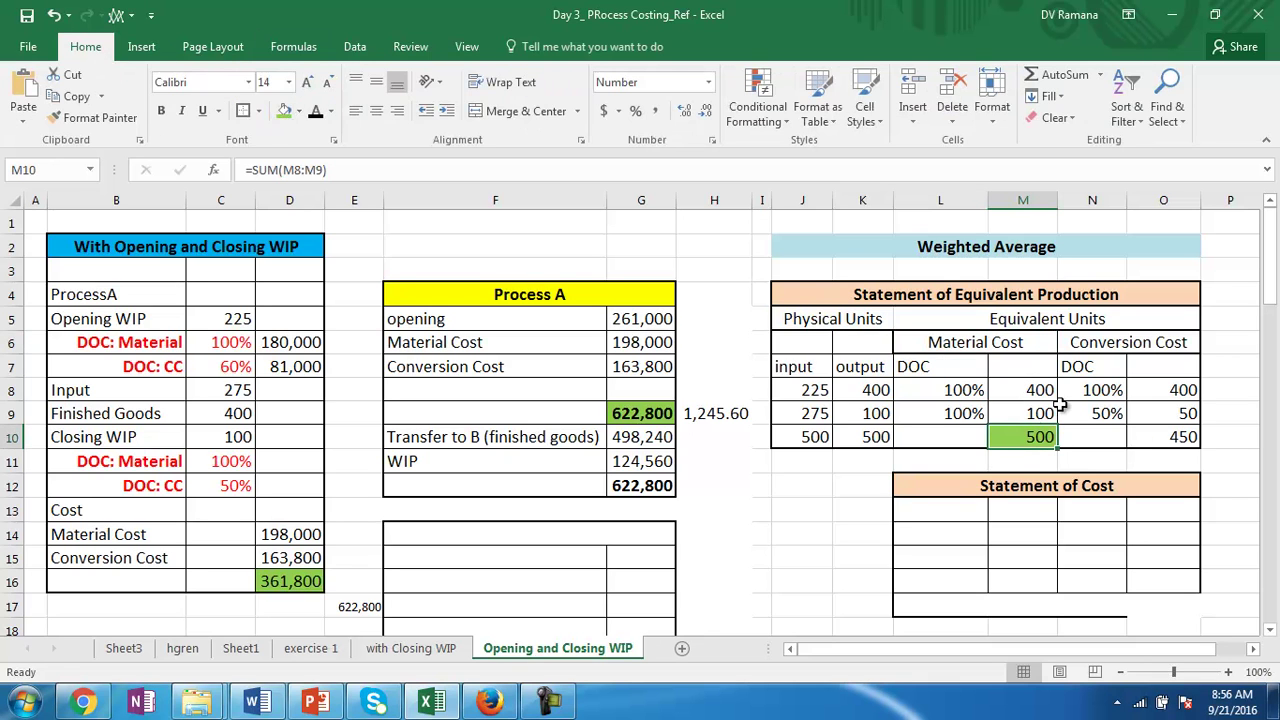
click(1172, 440)
click(285, 111)
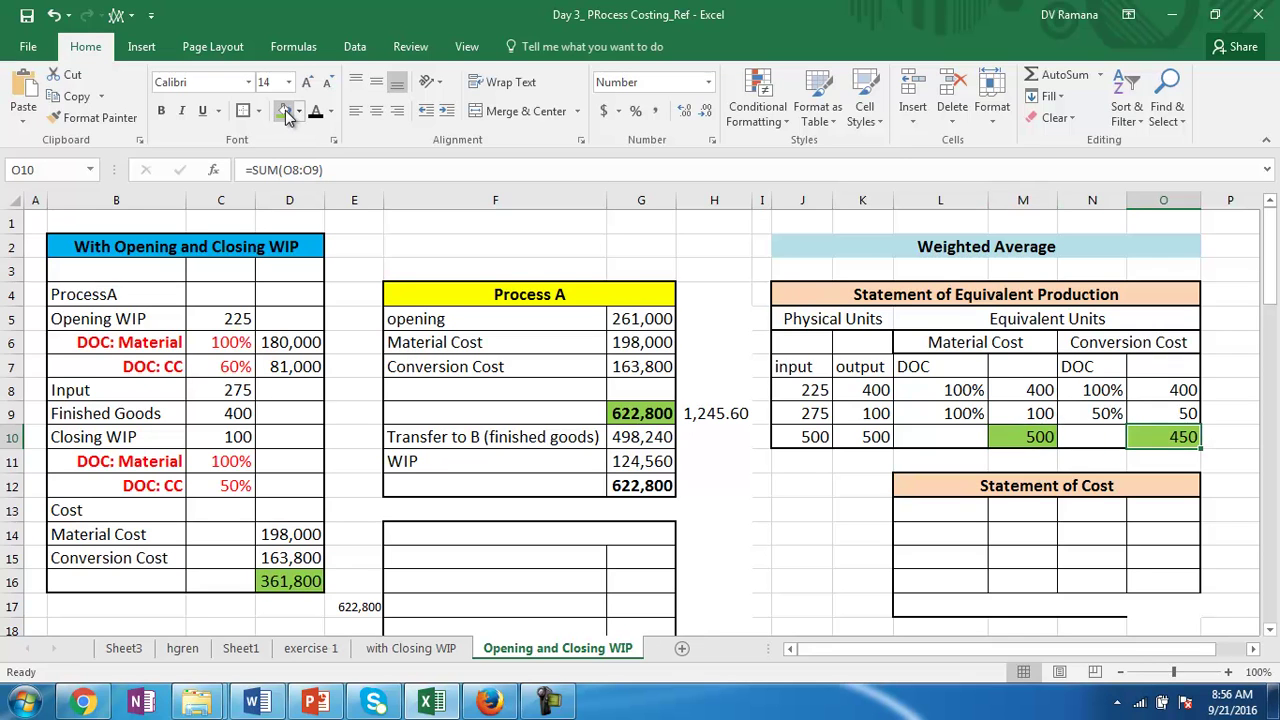
click(163, 111)
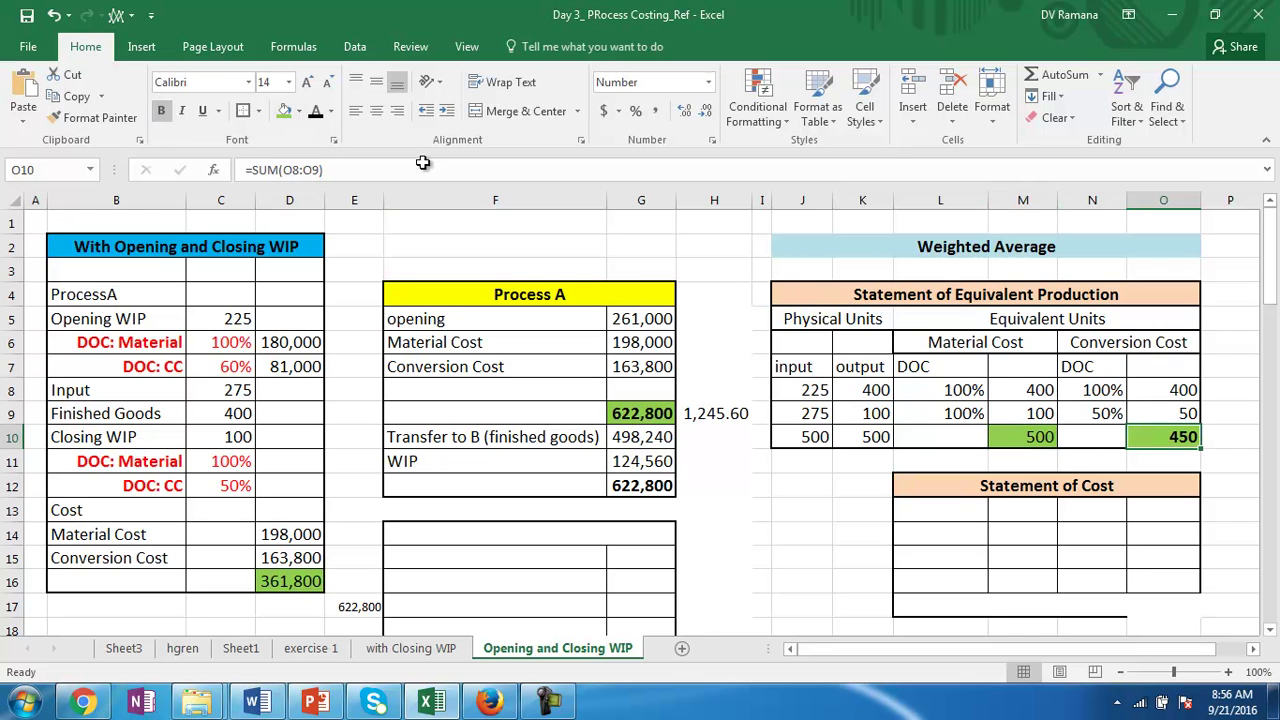
click(1030, 434)
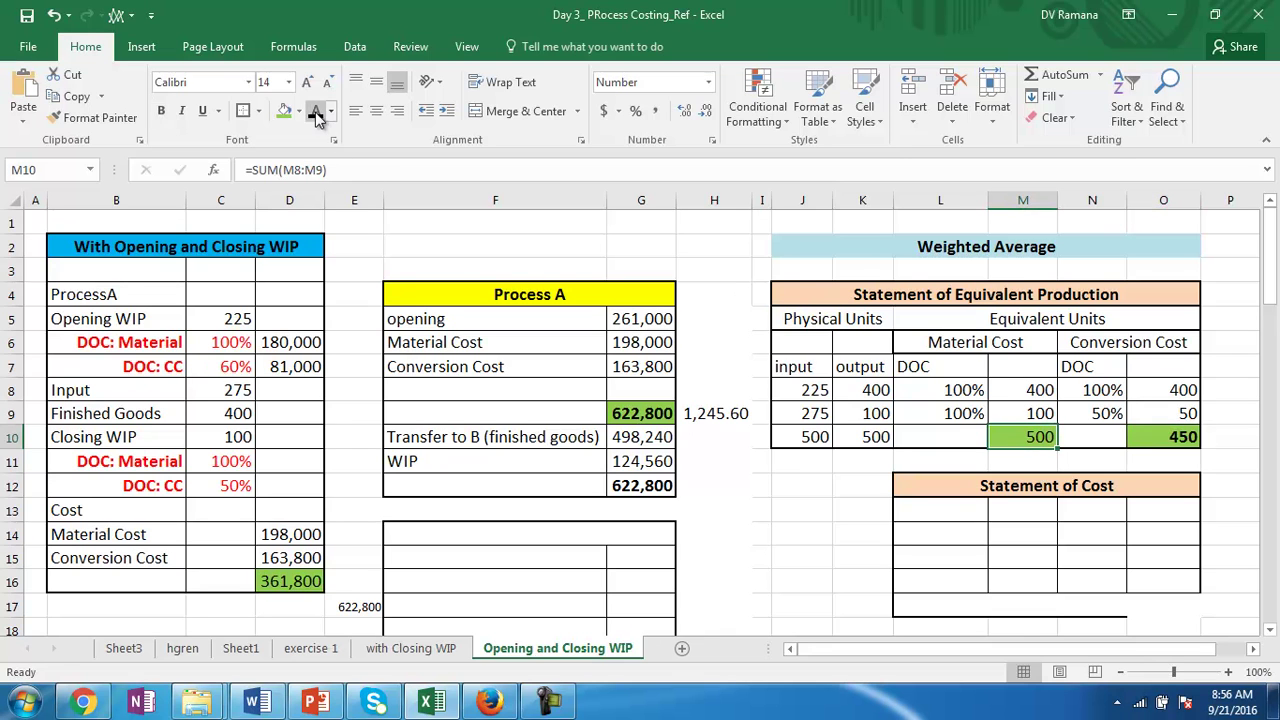
click(161, 111)
Step: Reveal the Statement of Cost entries in L12:O17 with a black font colour, and widen column L to fit its labels
drag(988, 486, 1043, 612)
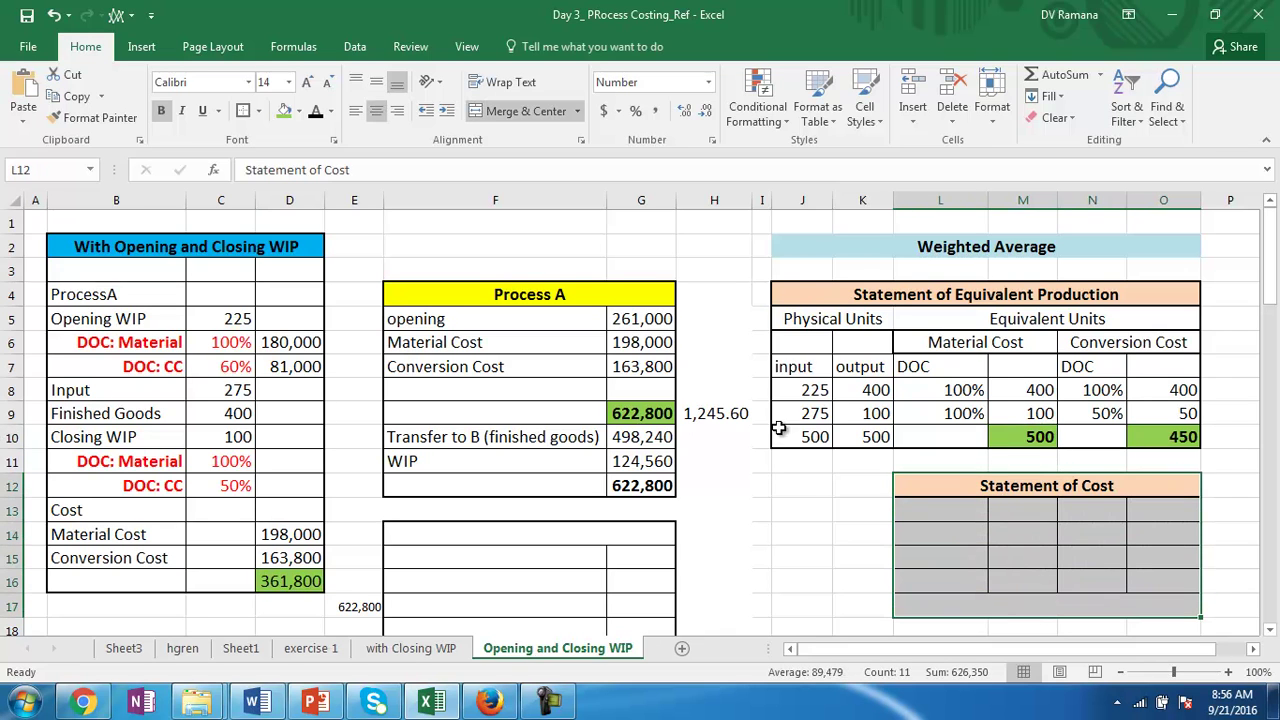
click(316, 111)
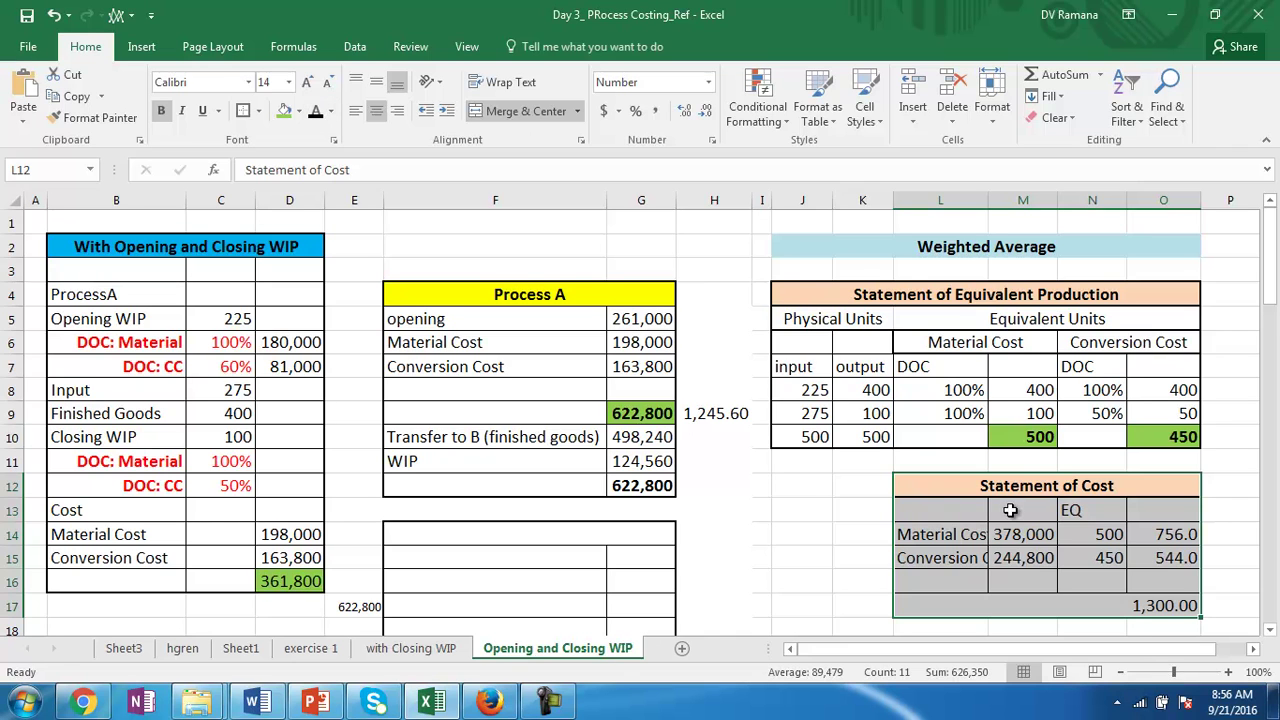
drag(988, 202, 1026, 202)
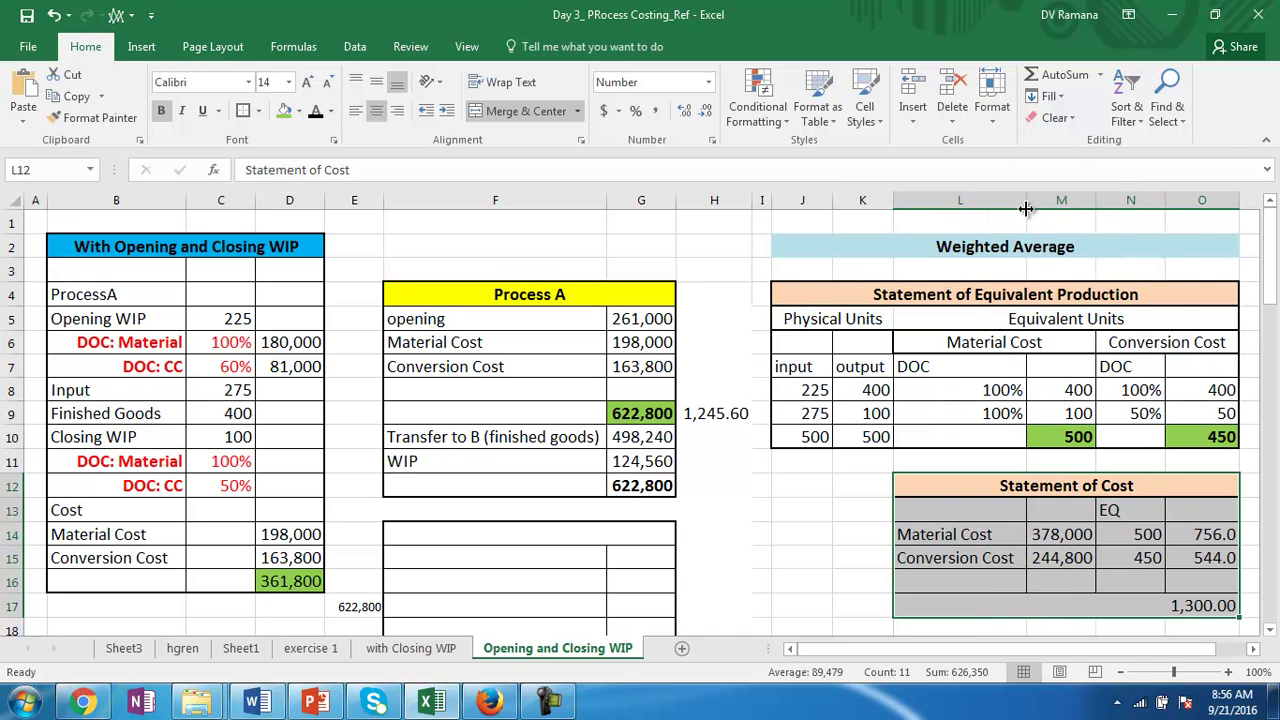
Step: Trace the precedents of the total material cost in M14 and its equivalent units in N14
click(1070, 540)
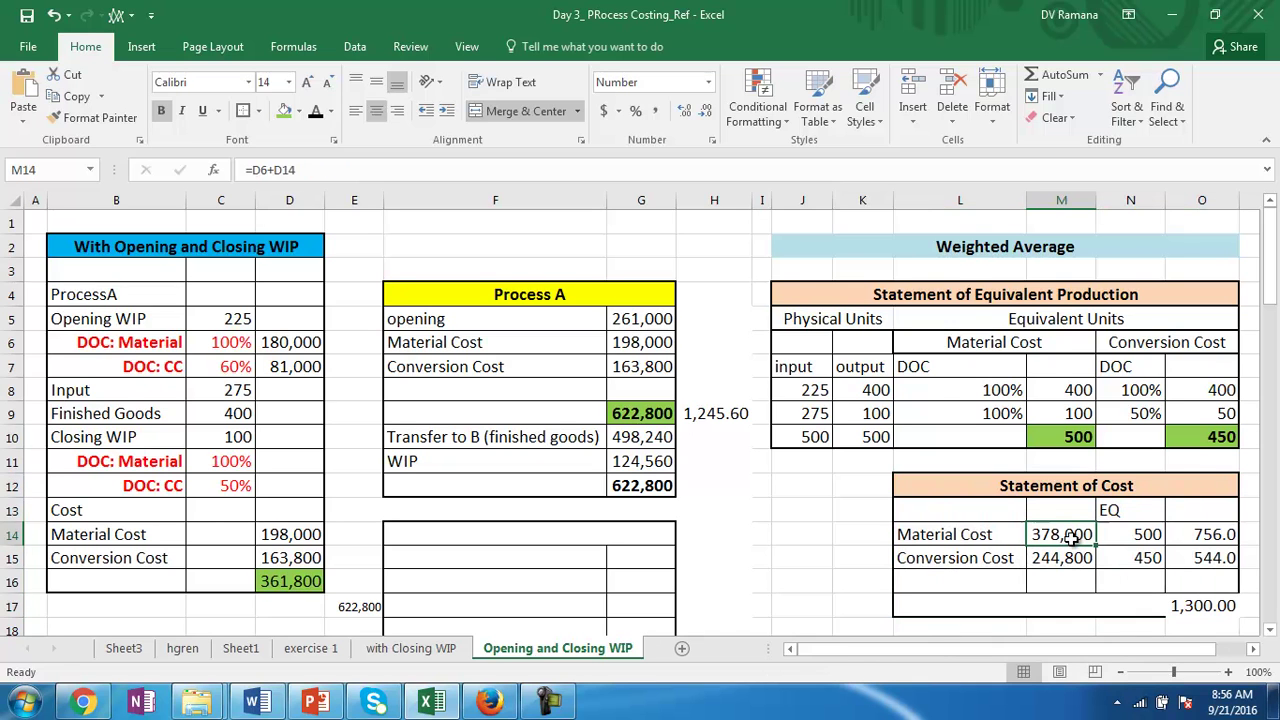
click(290, 47)
click(712, 75)
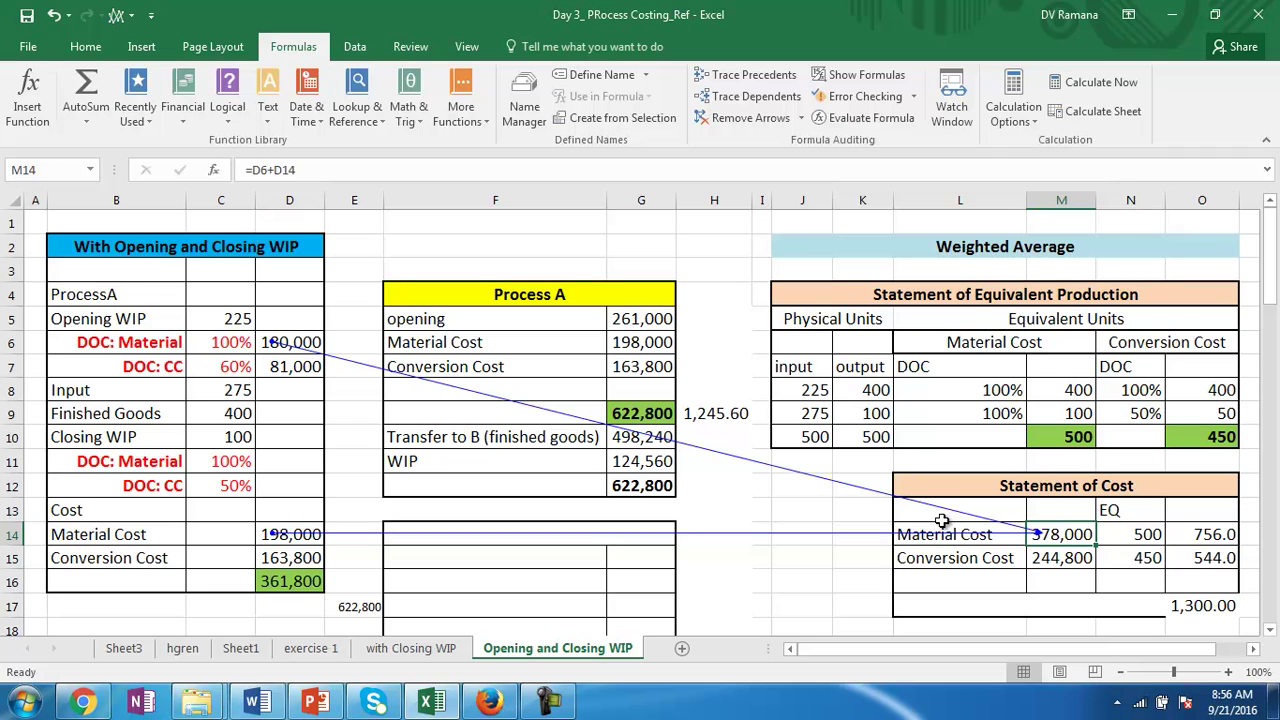
click(1147, 540)
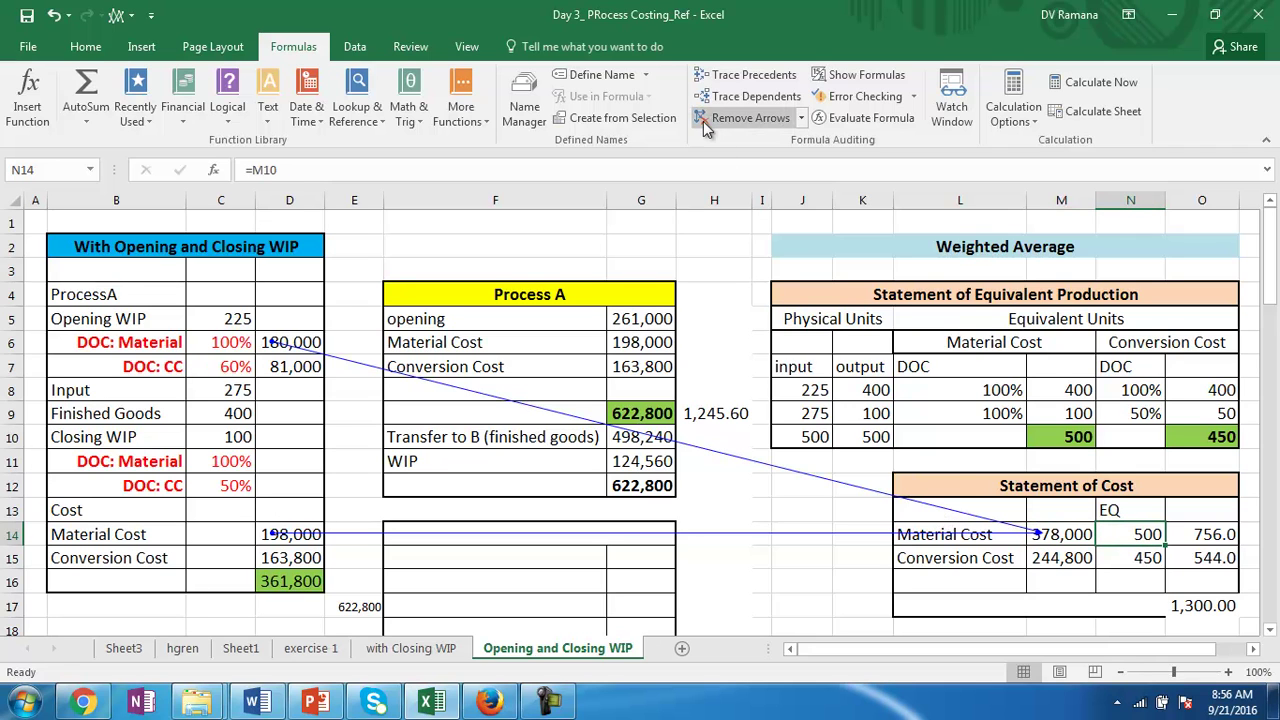
click(744, 77)
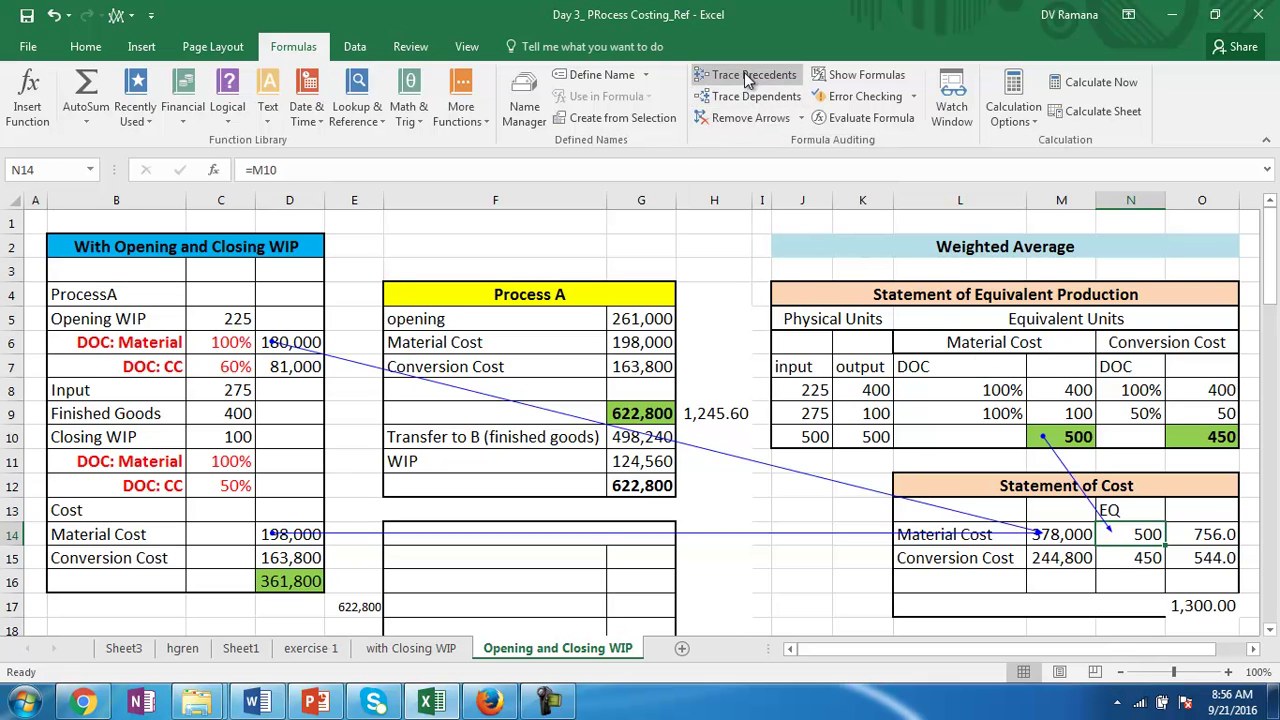
Step: Enter the column heading CPU in O13 of the Statement of Cost
click(1199, 516)
text(CPU)
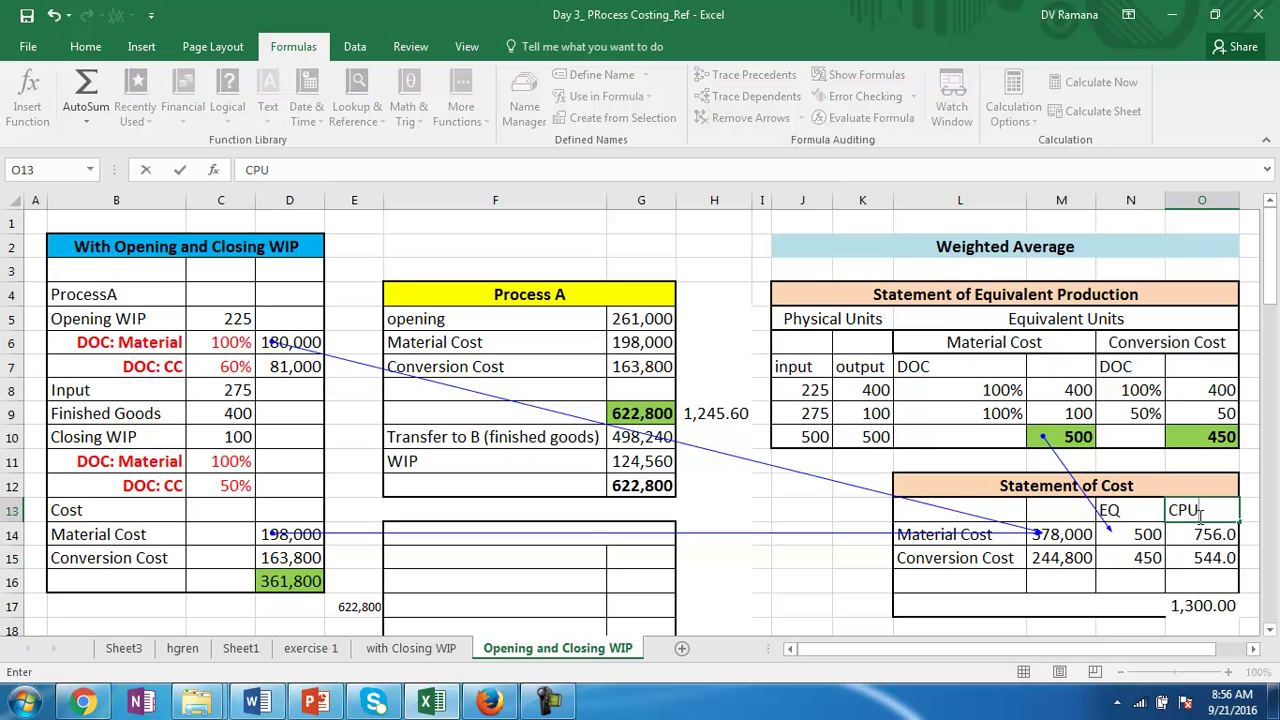
key(Return)
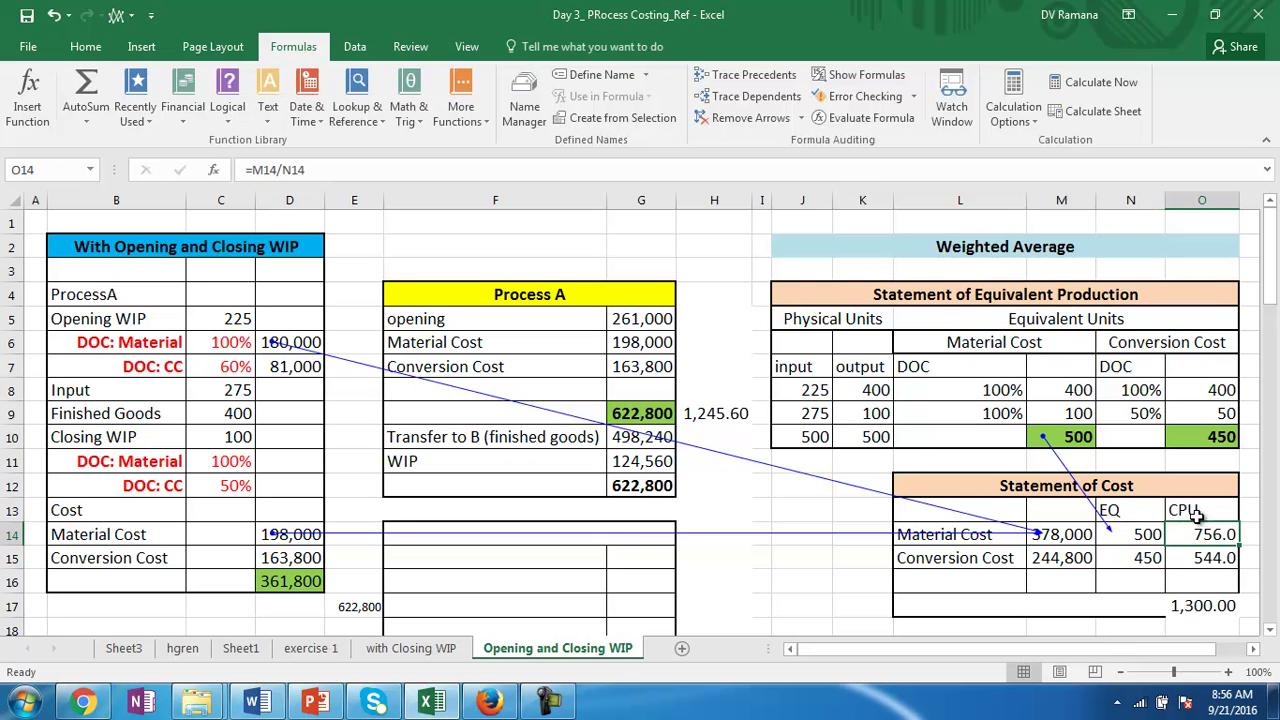
Step: Trace the precedents of O14, clear the arrows, and repeat for the conversion cost cells M15, N15 and O15
click(724, 76)
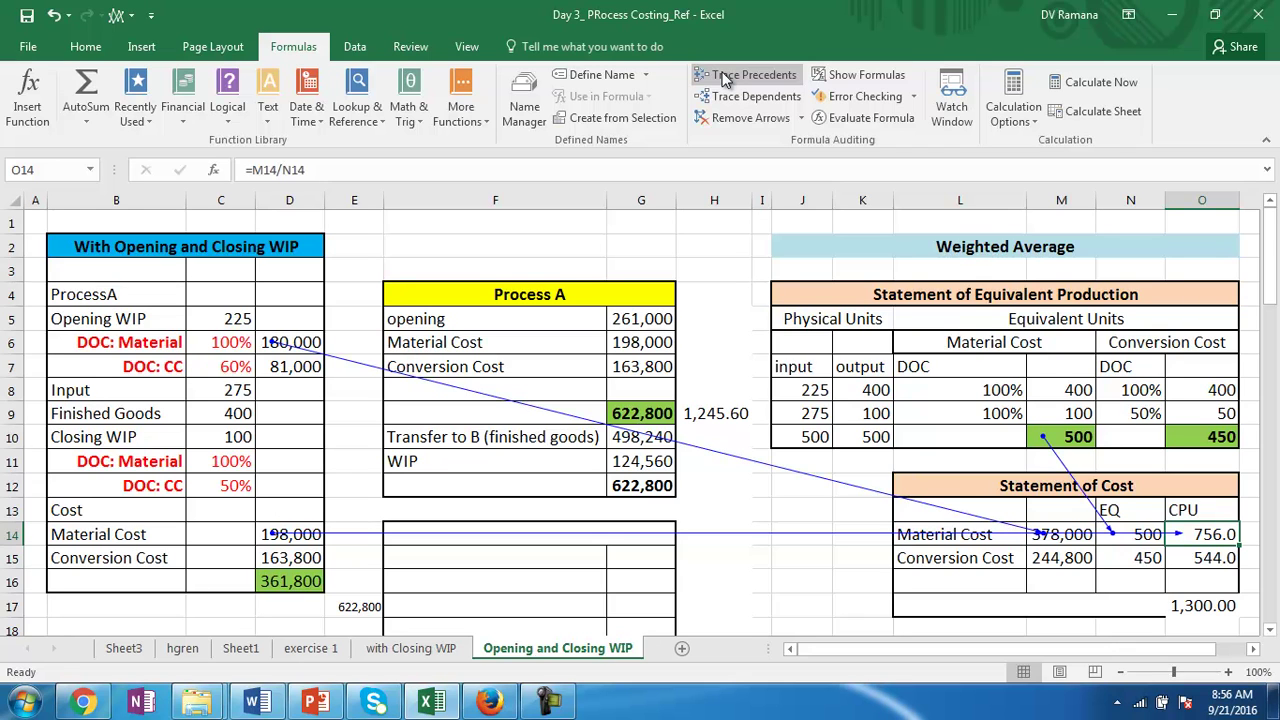
click(707, 118)
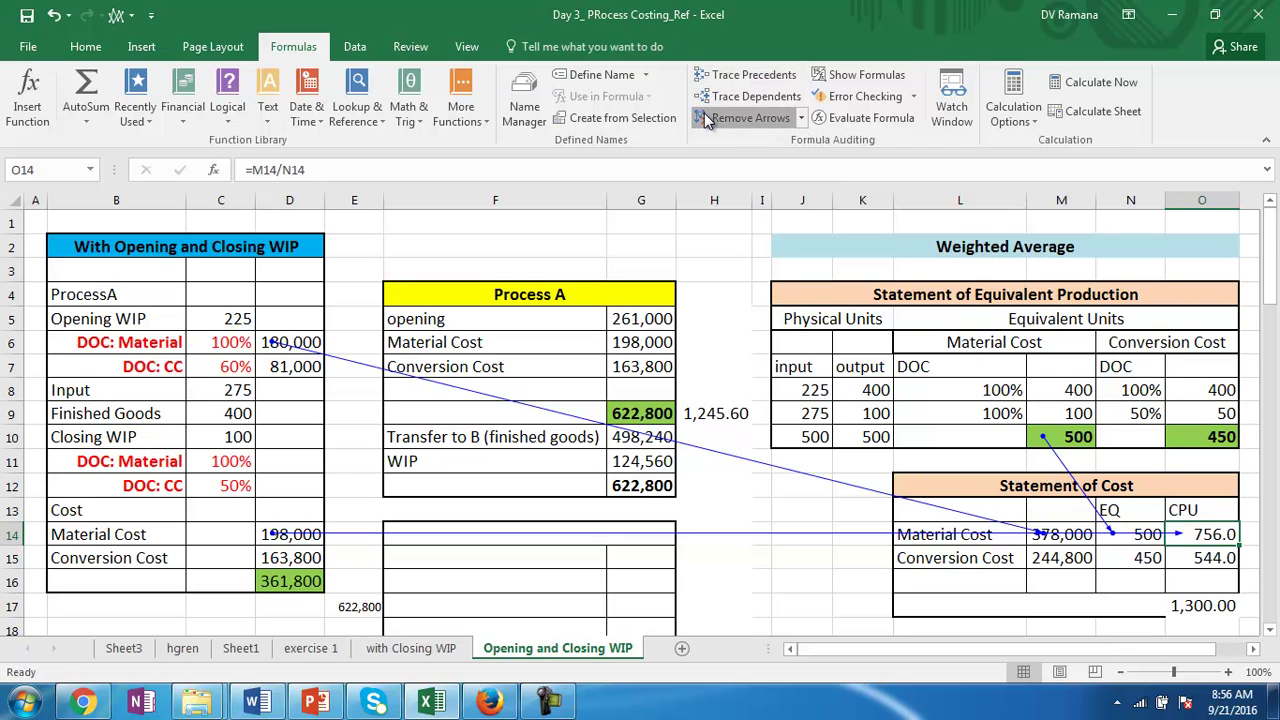
click(1050, 560)
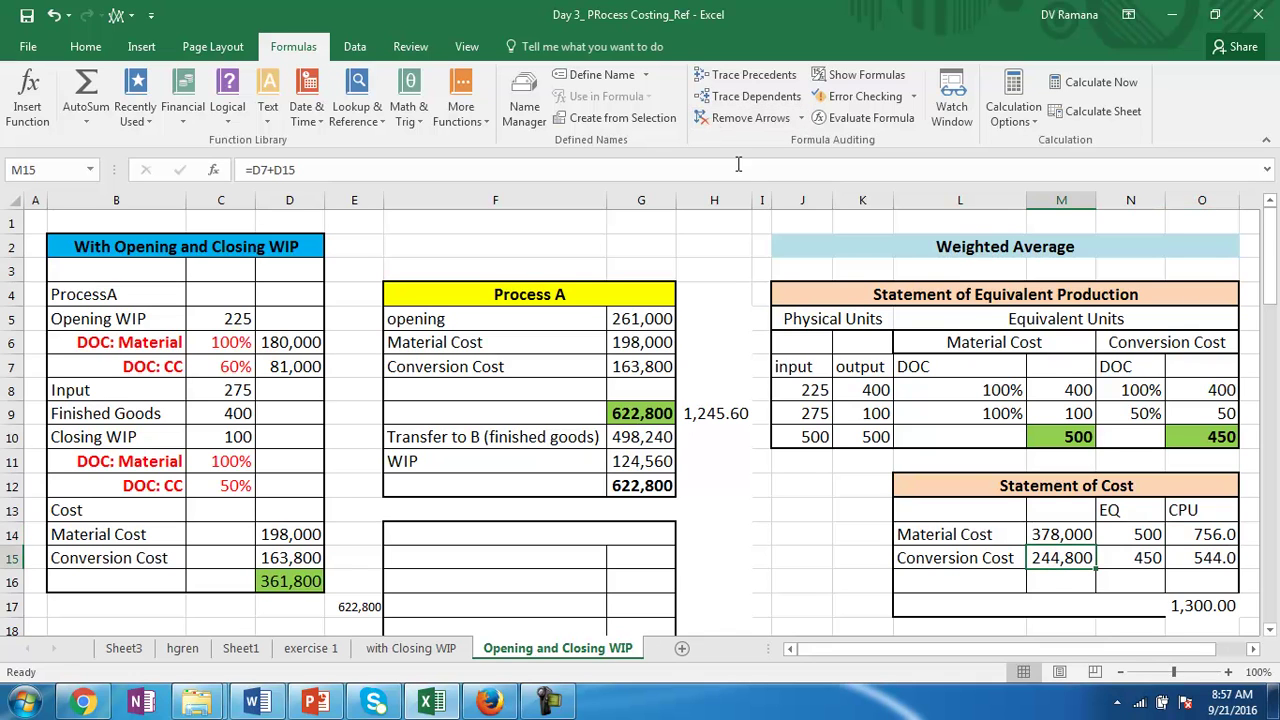
click(730, 78)
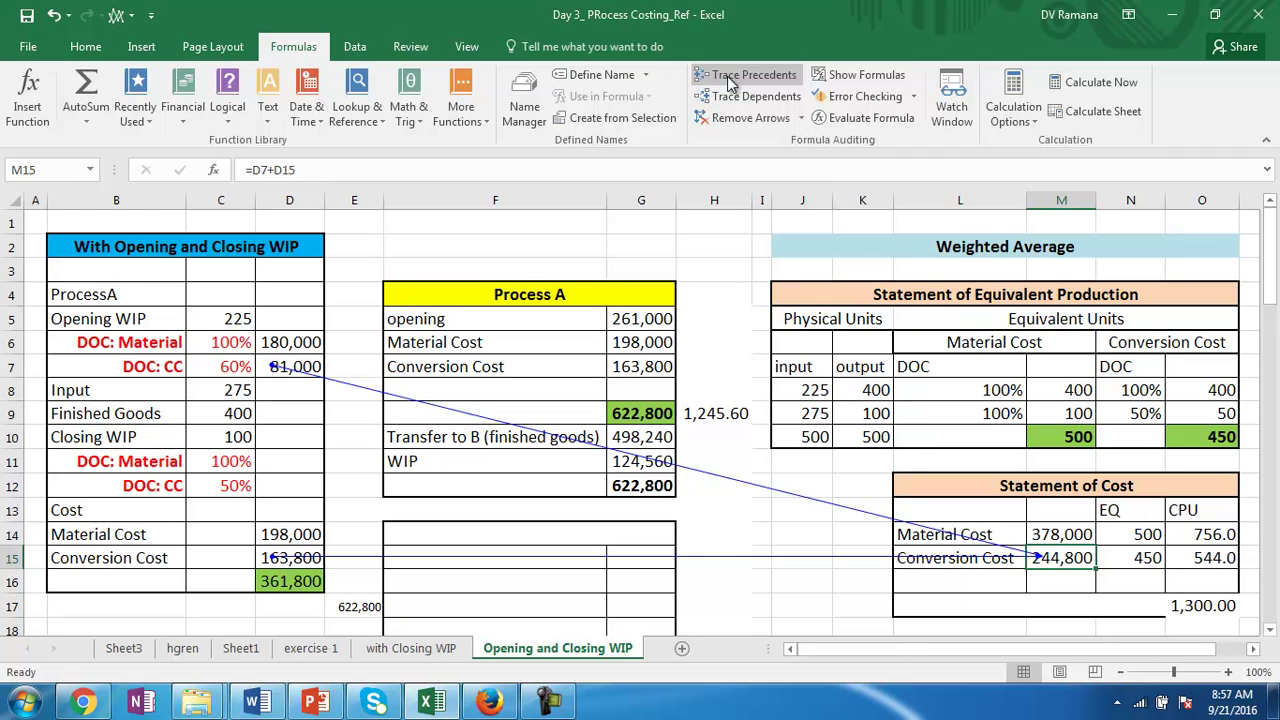
click(1122, 556)
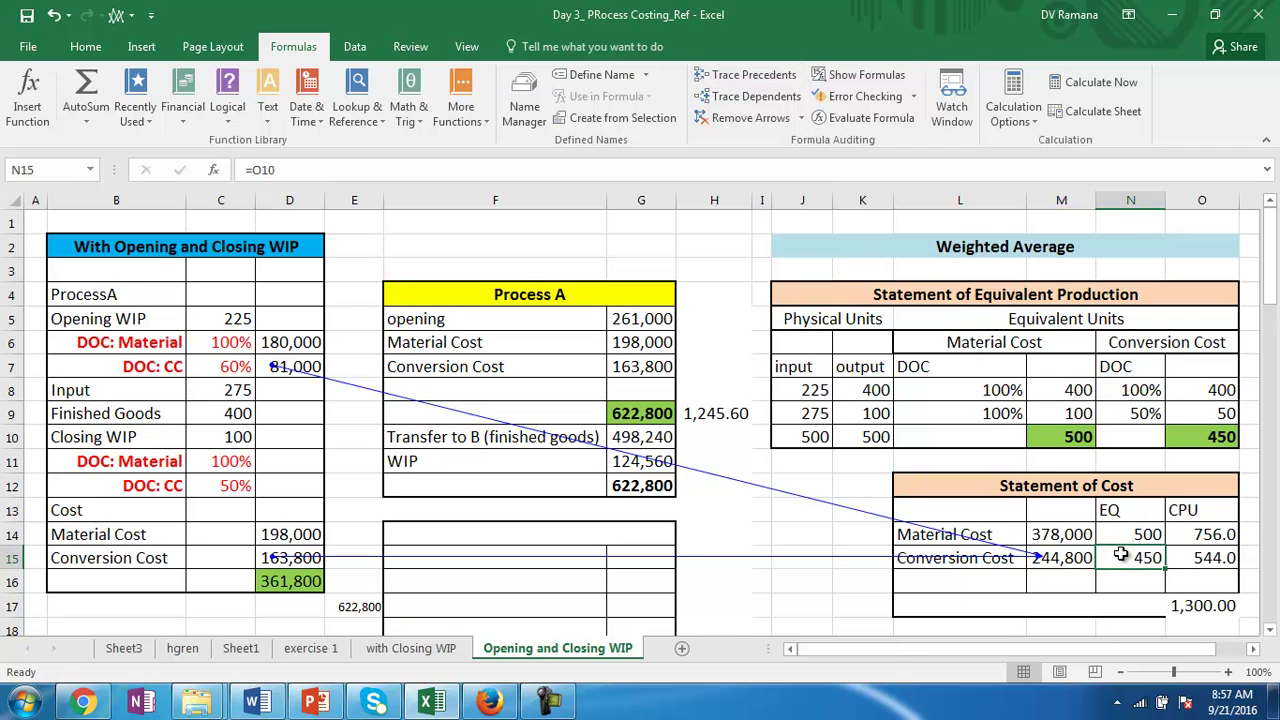
click(765, 78)
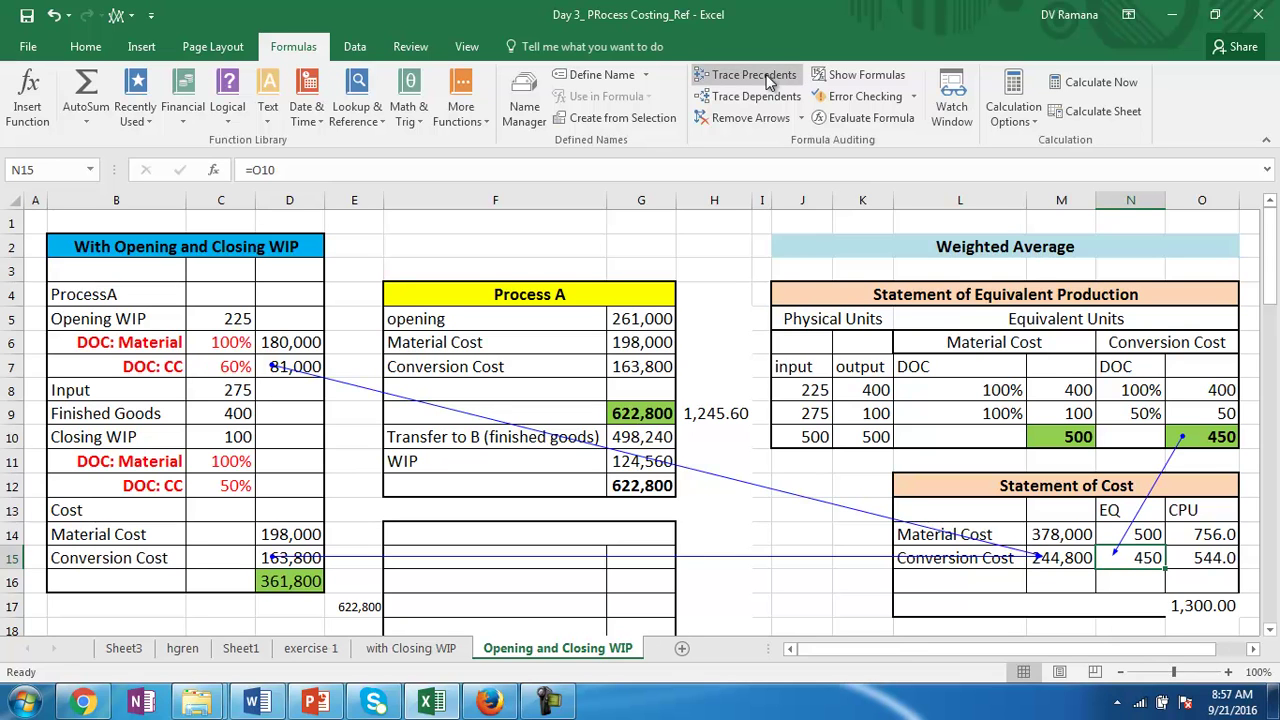
click(1200, 558)
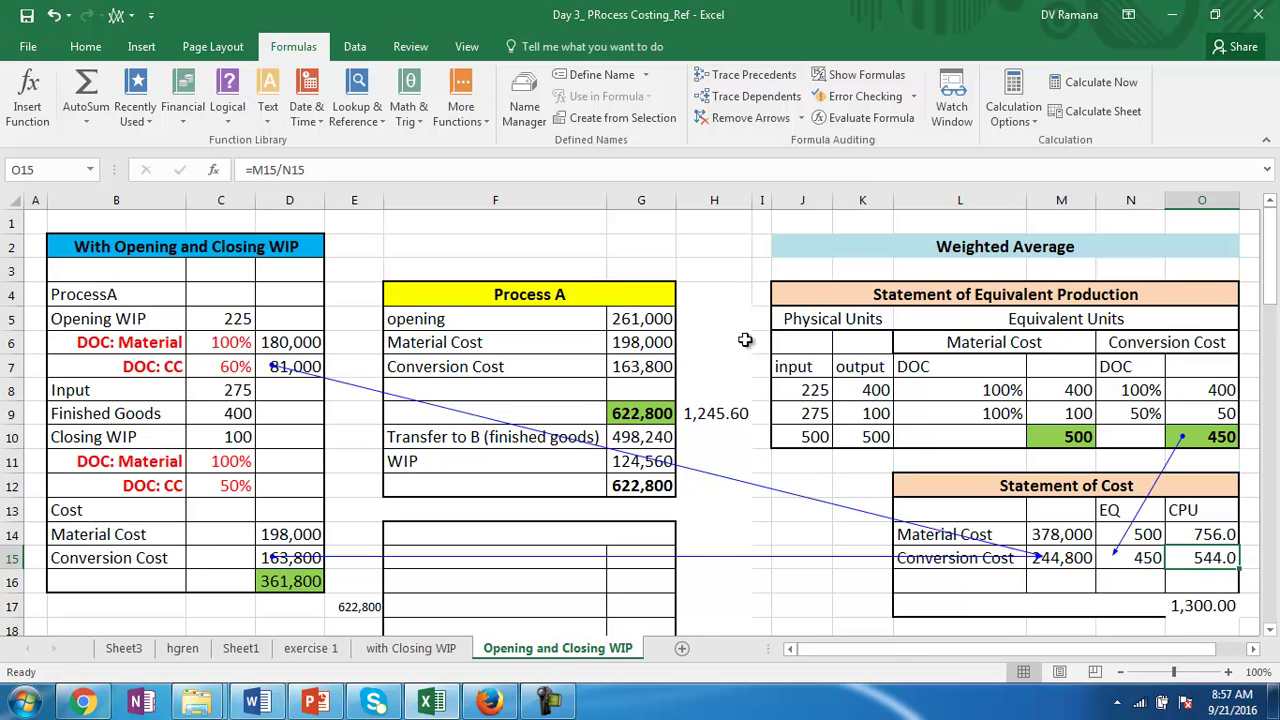
click(722, 82)
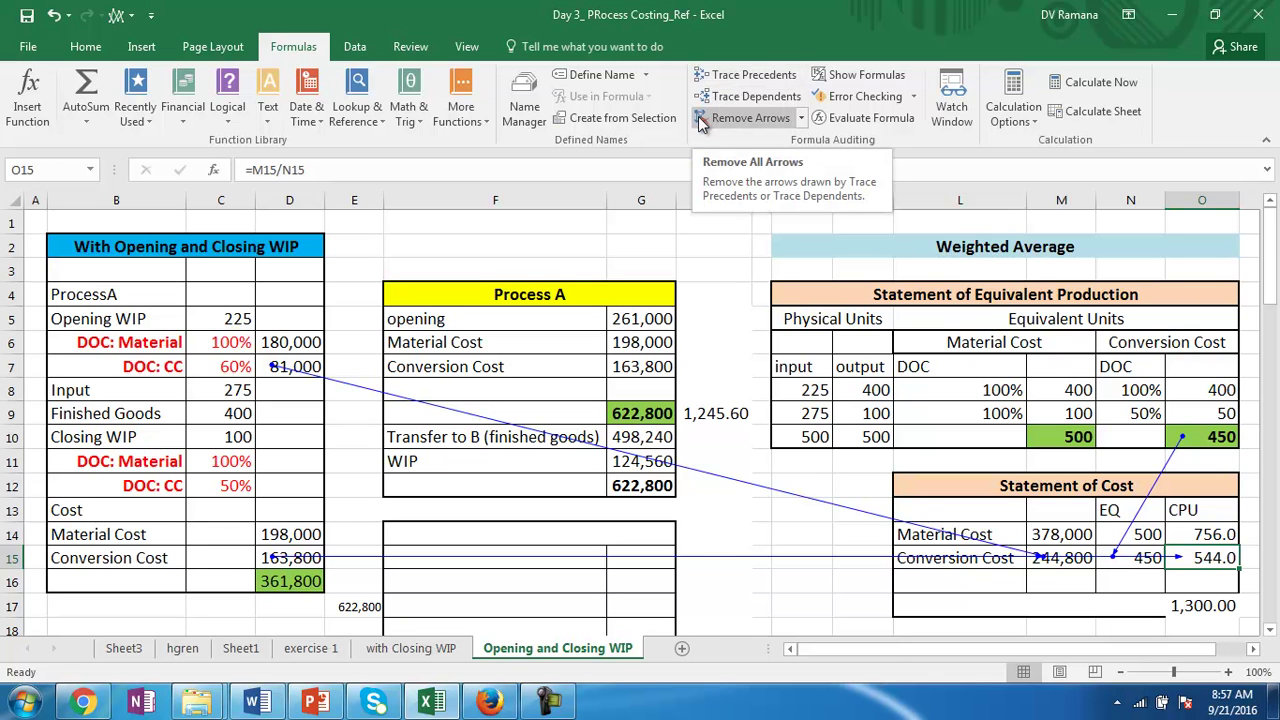
click(698, 116)
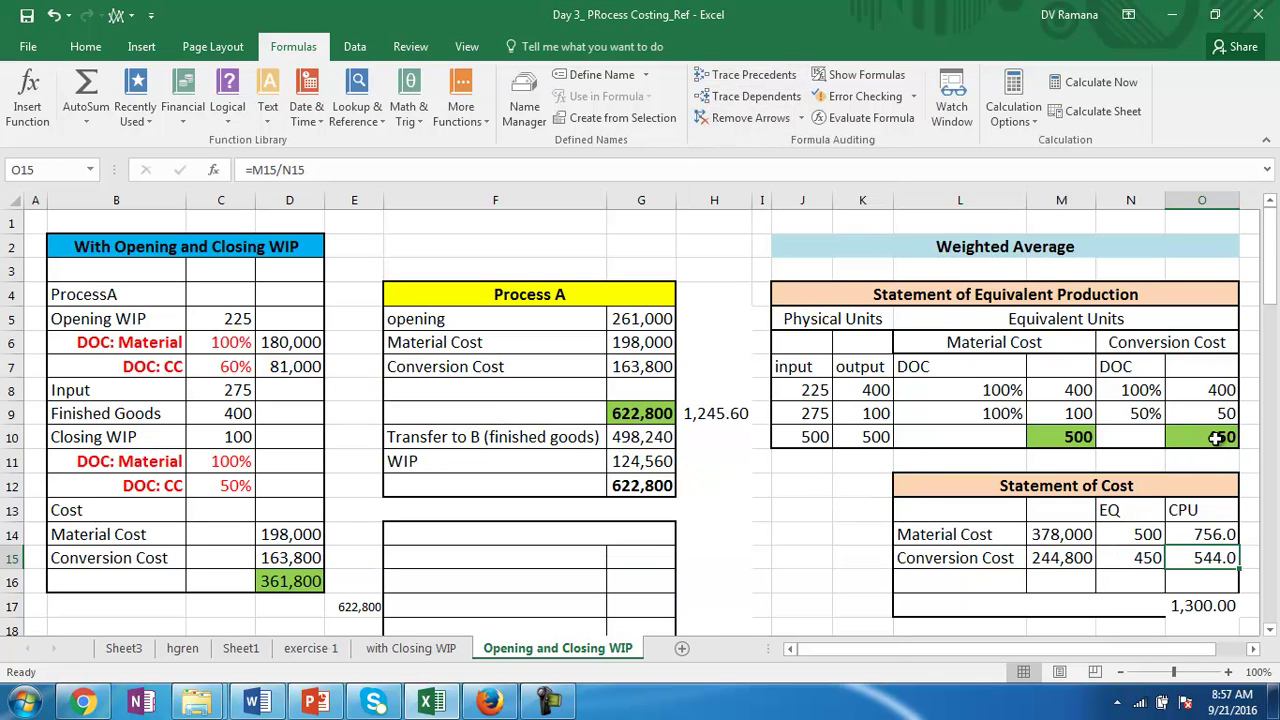
Step: Copy the format of O10 to the total cost per unit in O17, and inspect the formula in H9
click(1210, 437)
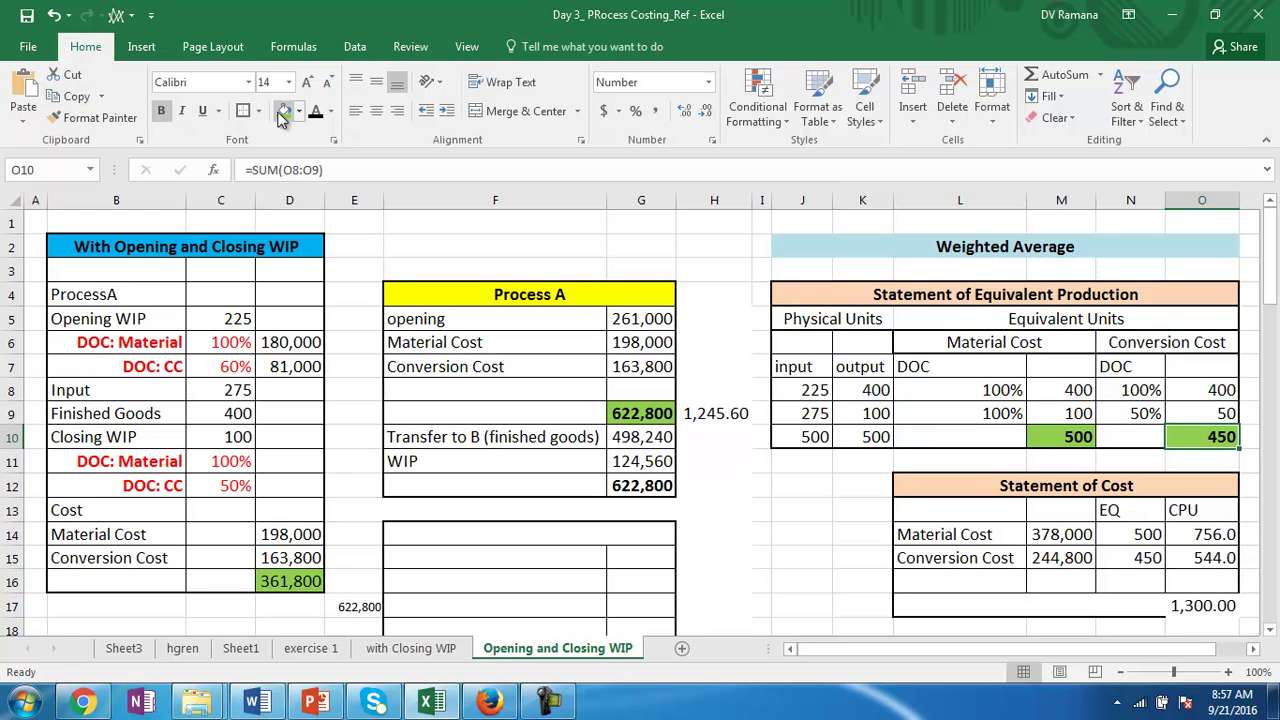
click(90, 117)
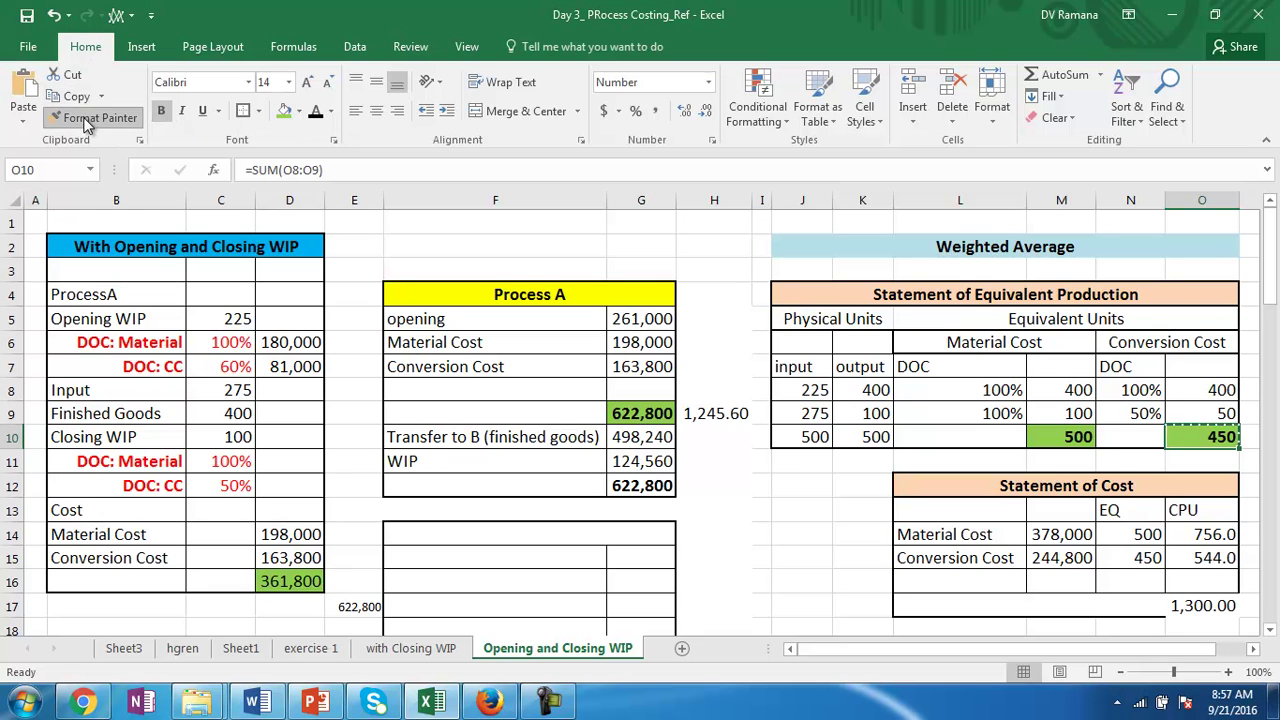
click(1190, 606)
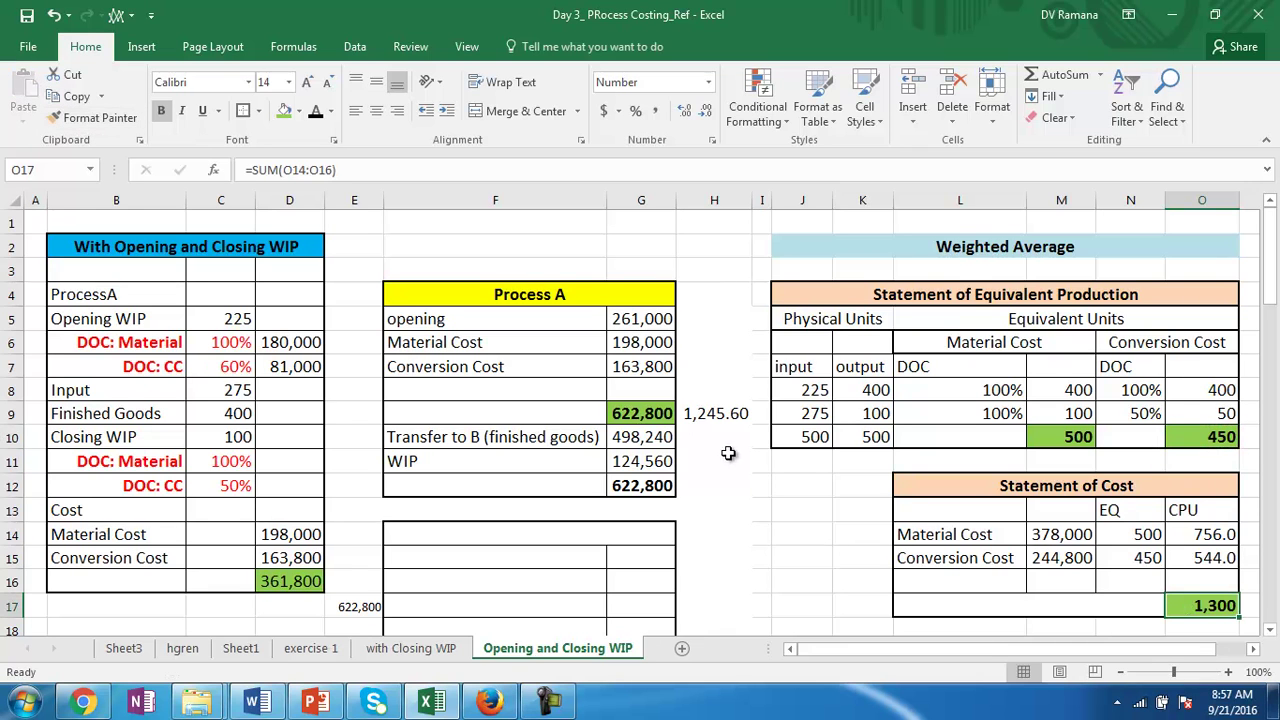
click(705, 416)
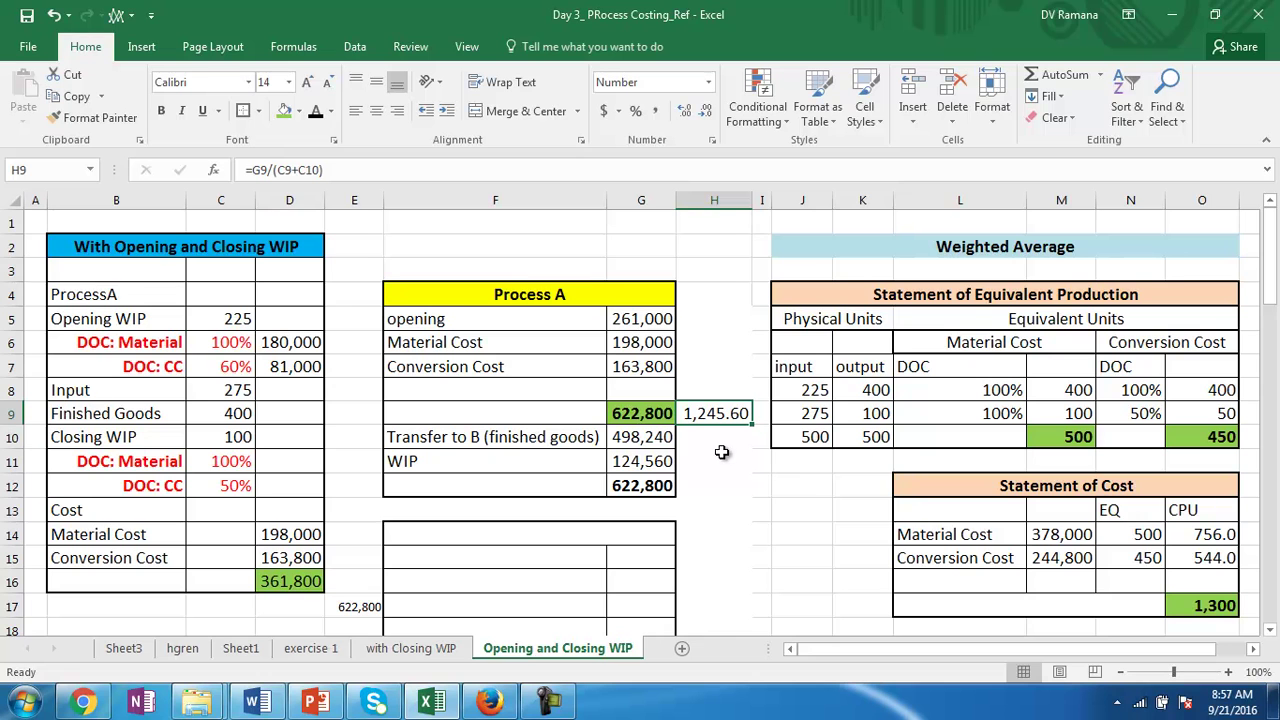
Step: Reveal the Assignment of Cost entries in L19:O26 by applying a black font colour
drag(1269, 279, 1275, 344)
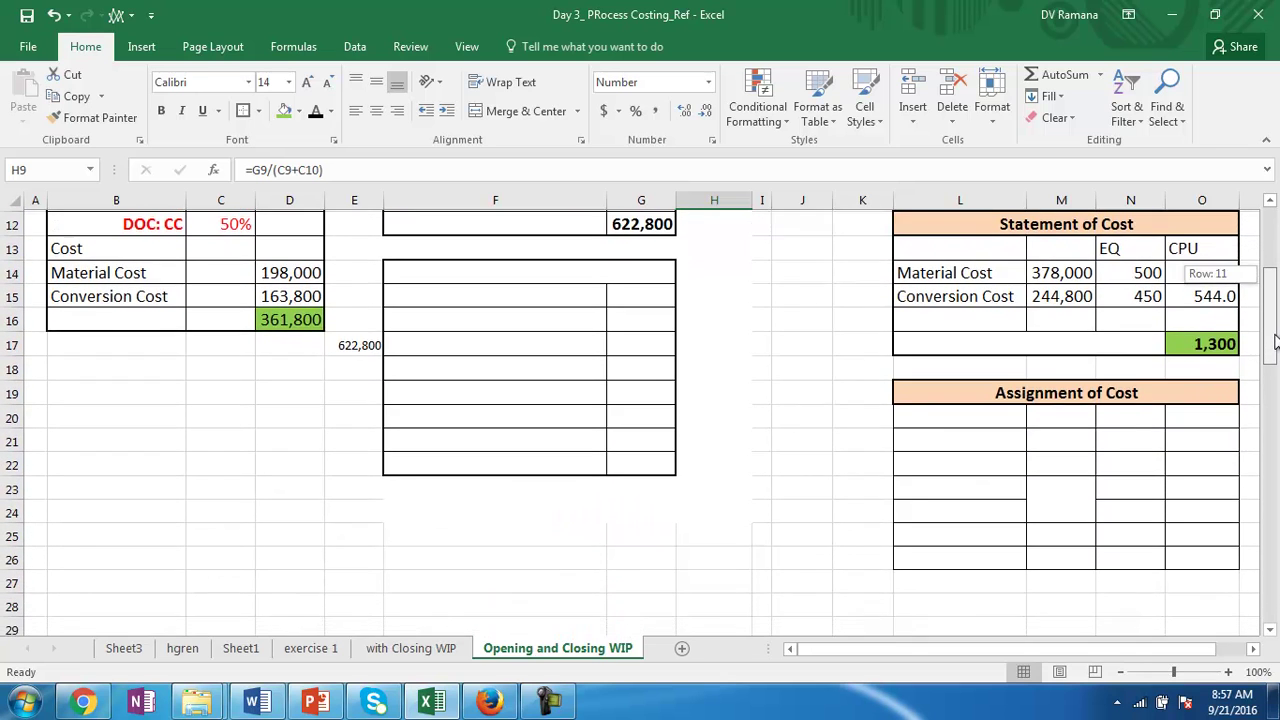
drag(1030, 395, 1087, 560)
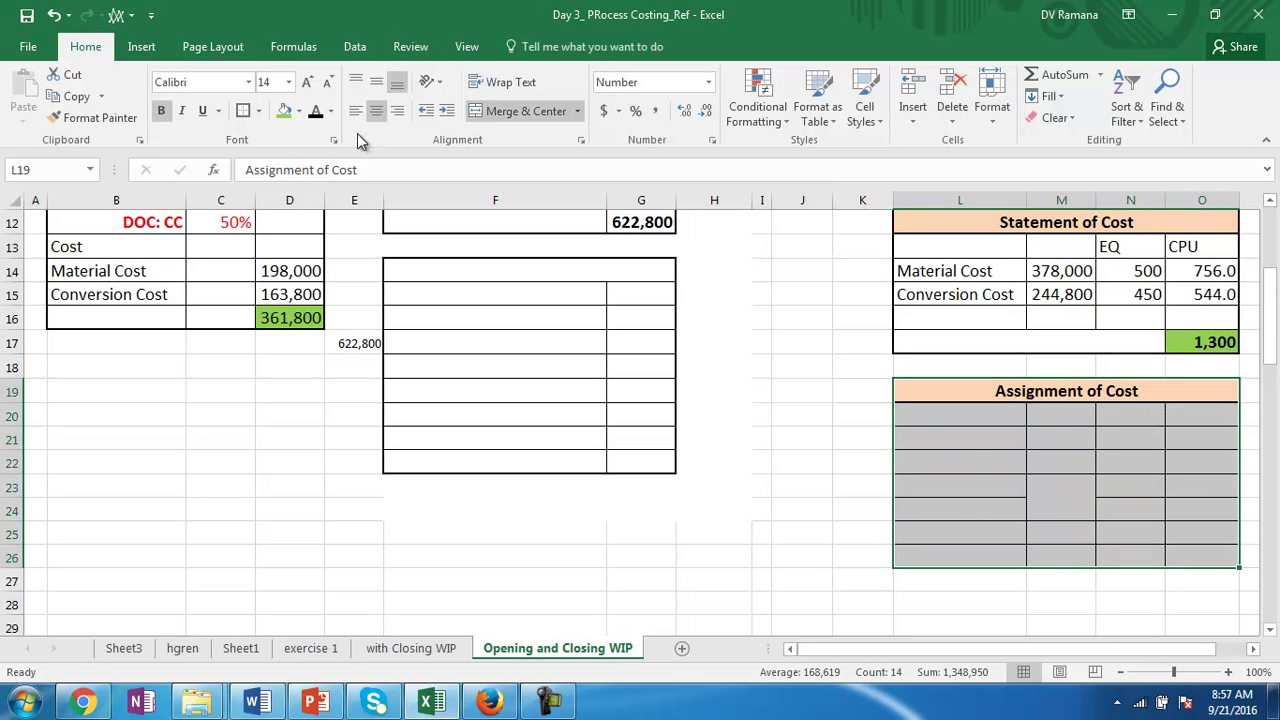
click(315, 110)
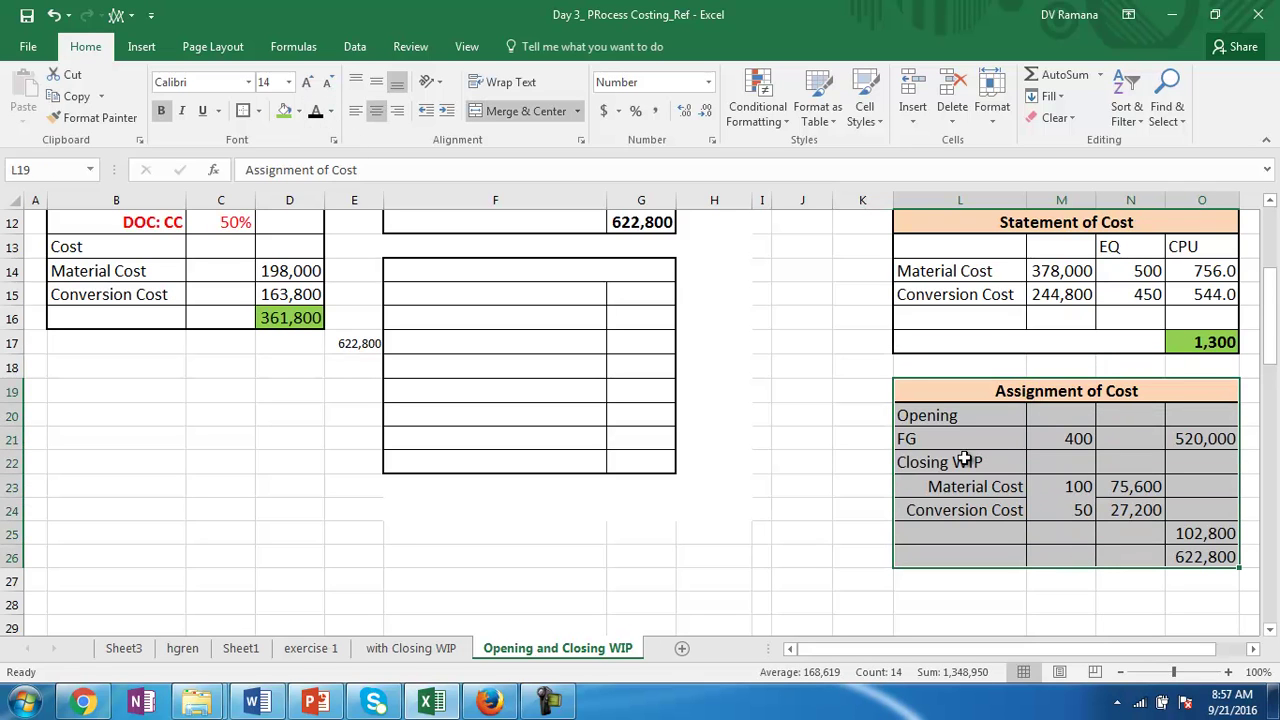
drag(1270, 343, 1270, 334)
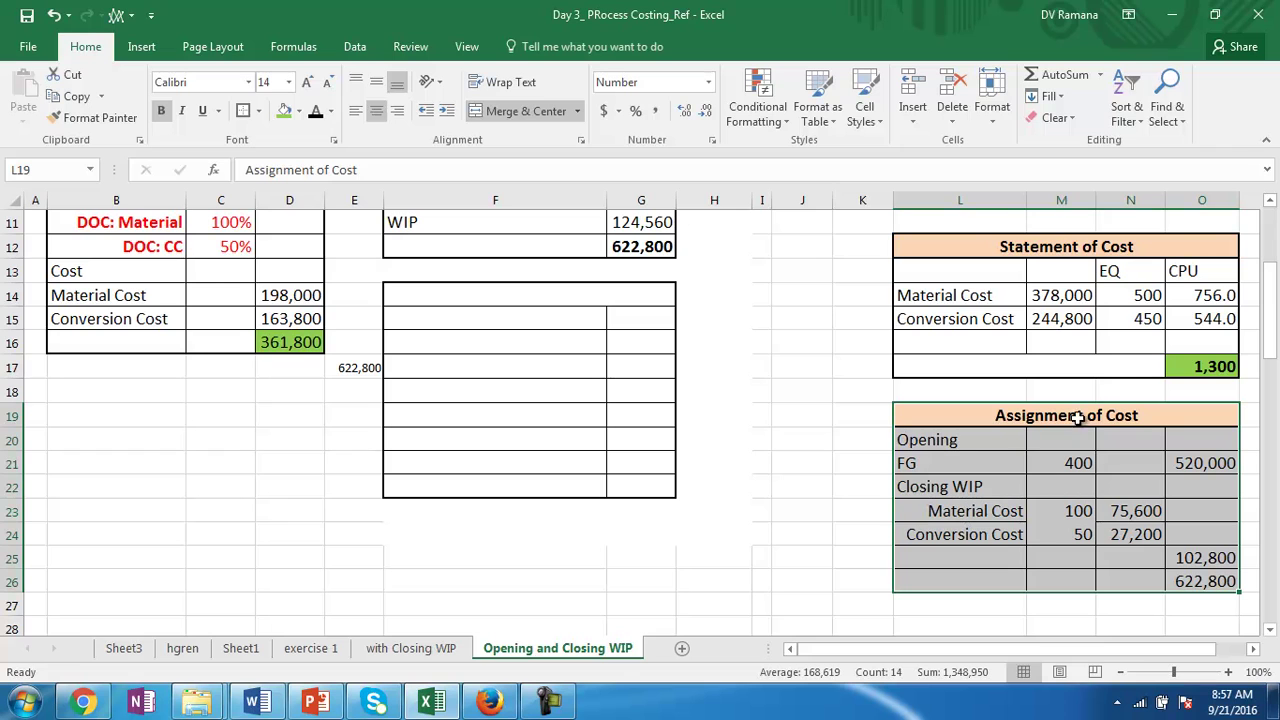
Step: Move the finished goods quantity from M21 to J13 and trace its precedents
click(1063, 465)
drag(1063, 465, 814, 271)
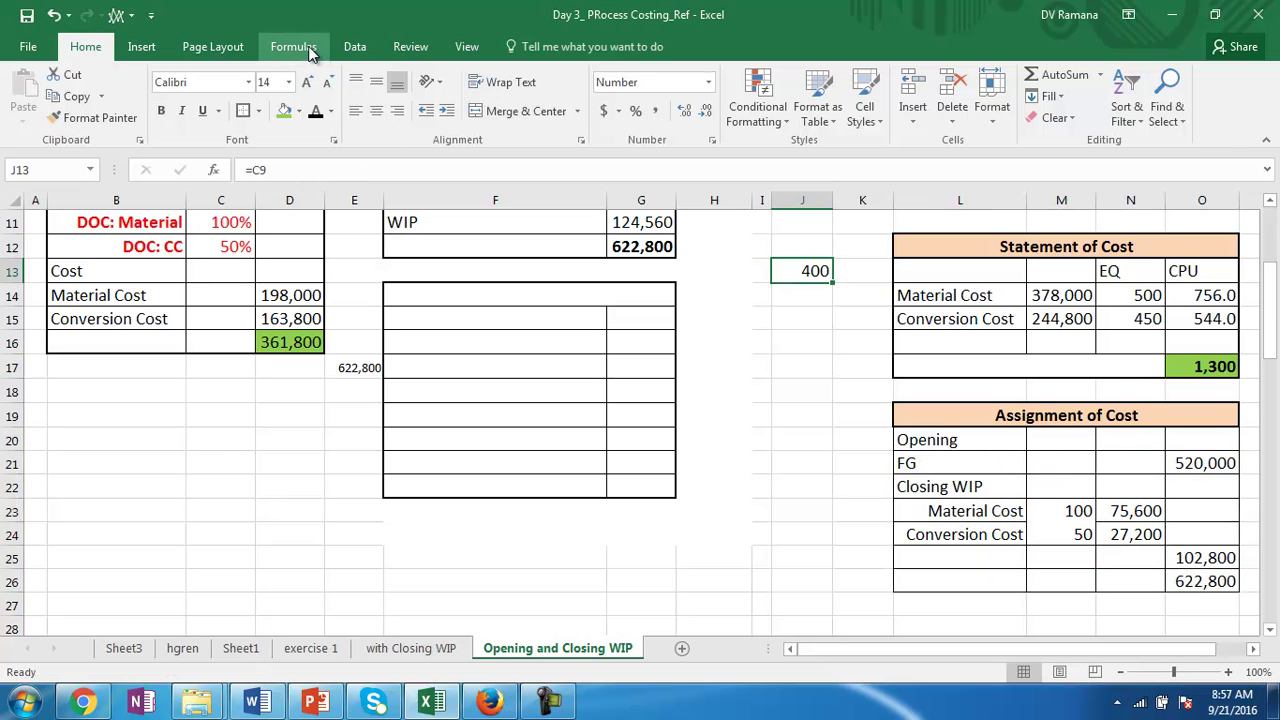
click(293, 47)
click(746, 78)
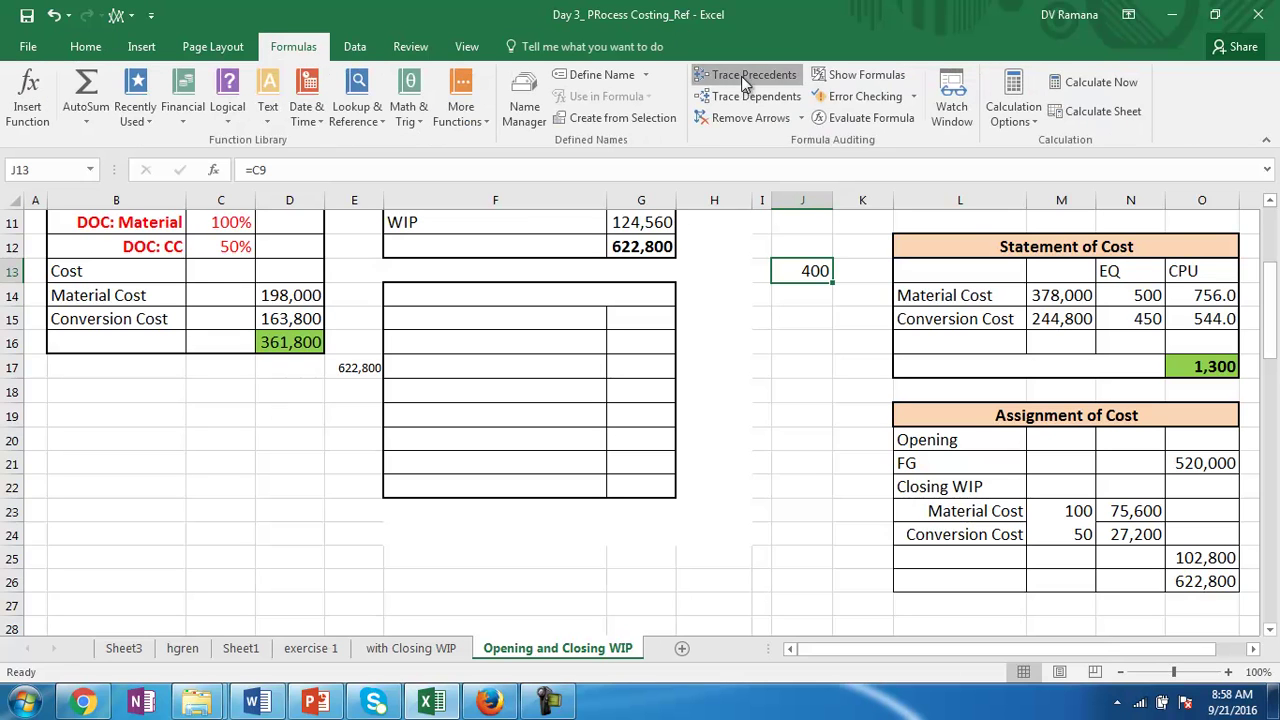
Step: Clear the arrows from J13 and trace the precedents of the finished goods cost in O21
click(746, 117)
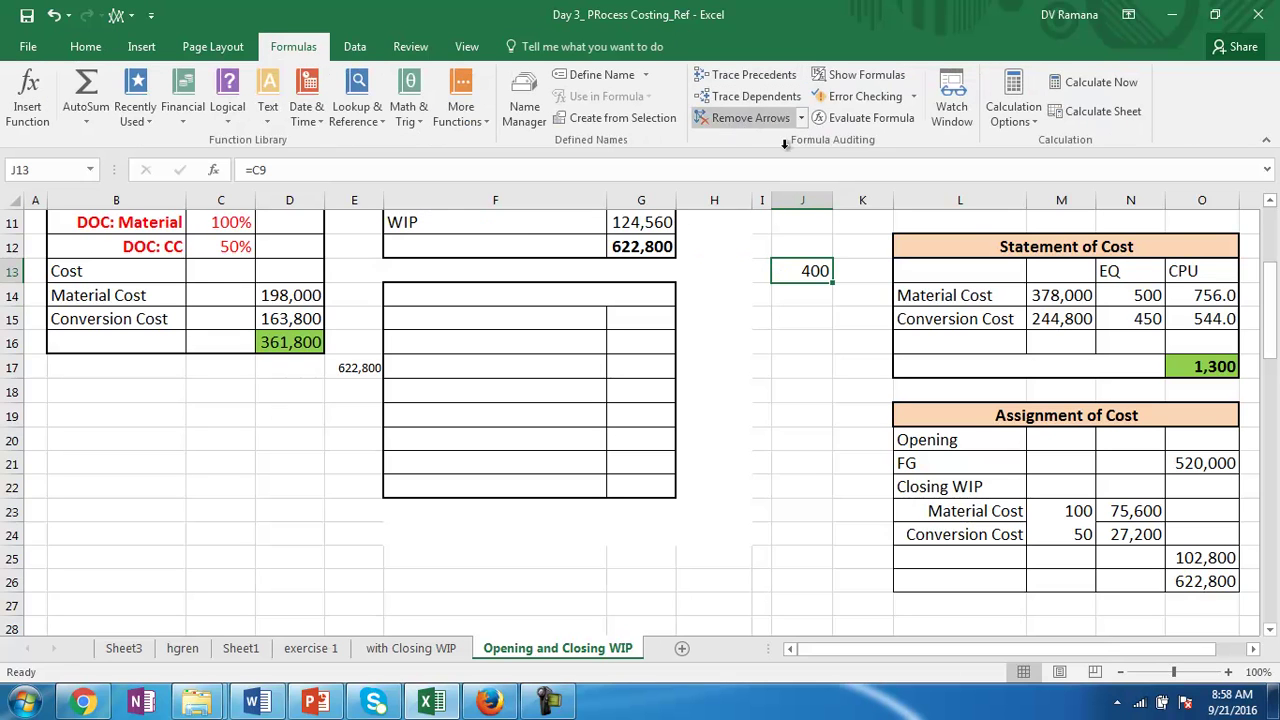
click(1203, 458)
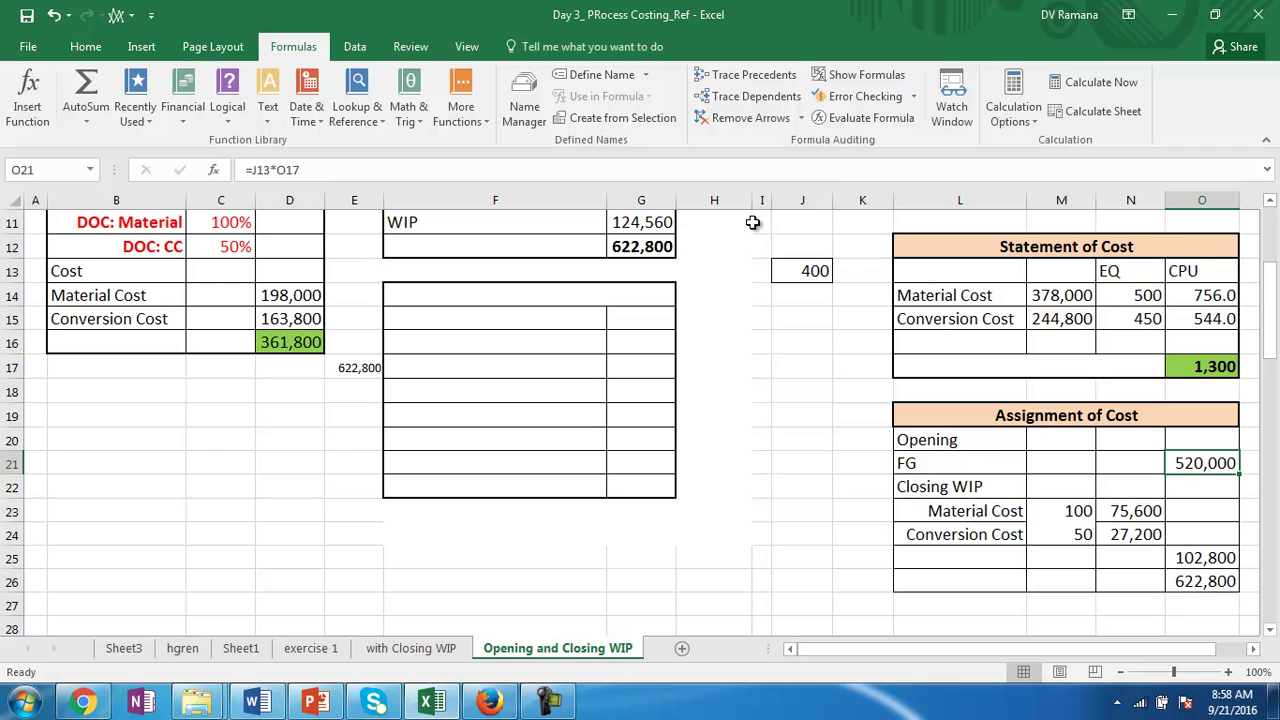
click(742, 78)
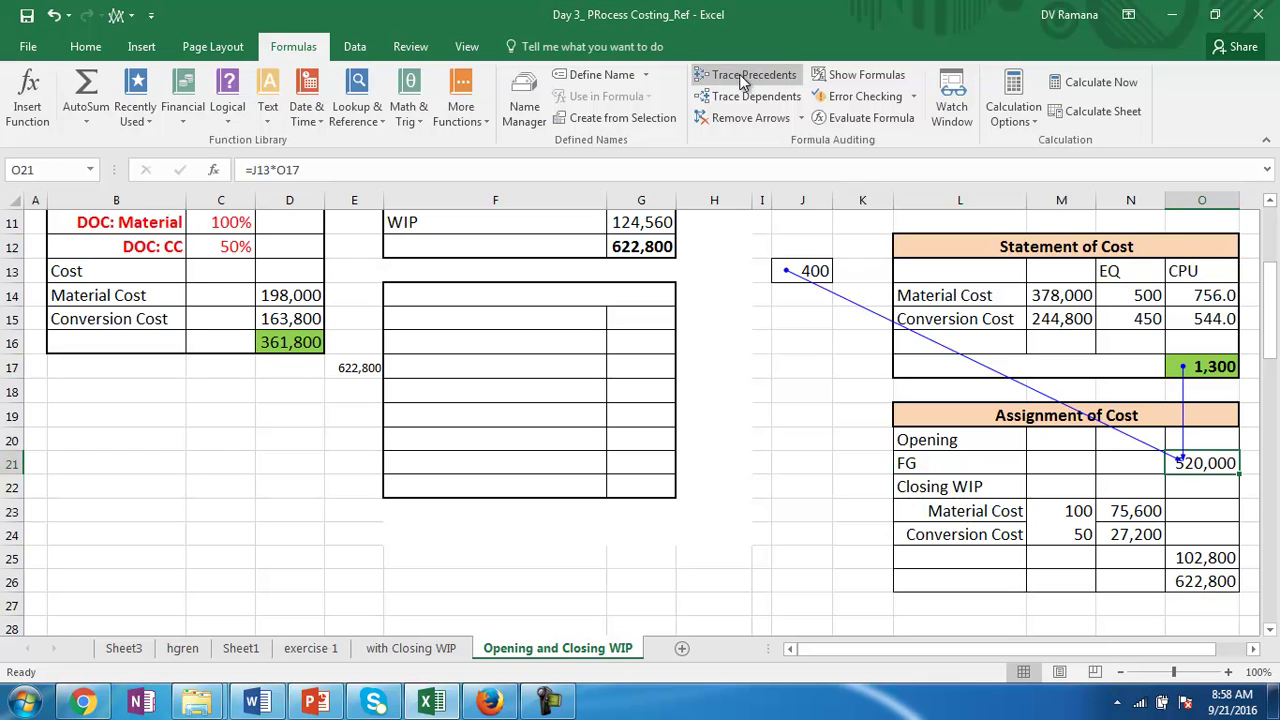
Step: Enter 400 as the FG quantity in M21 and clear the precedent arrows
click(1066, 467)
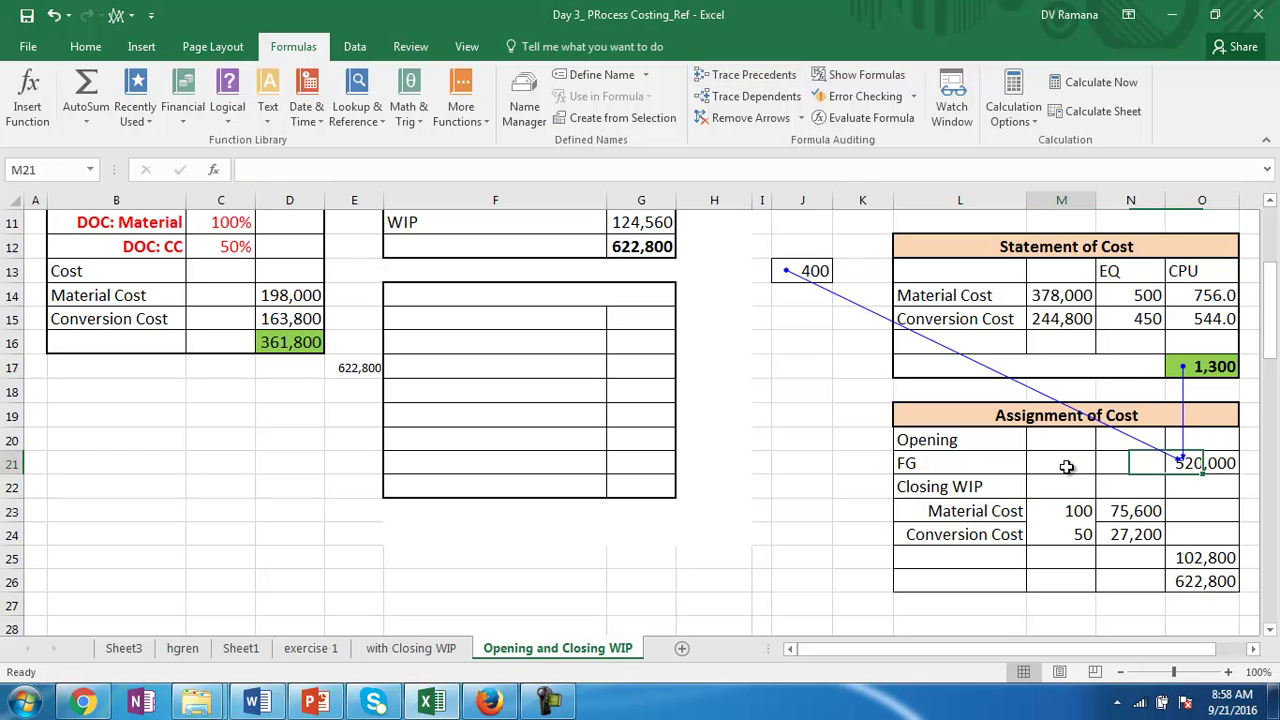
text(400)
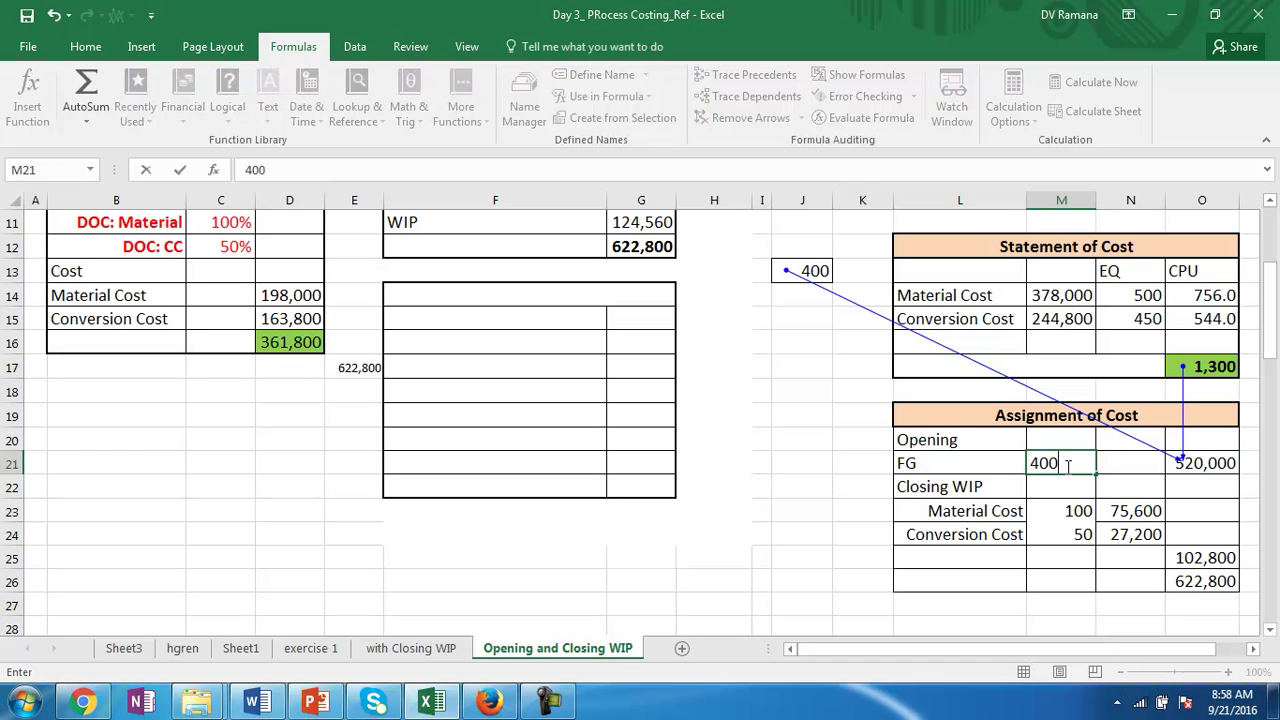
key(Return)
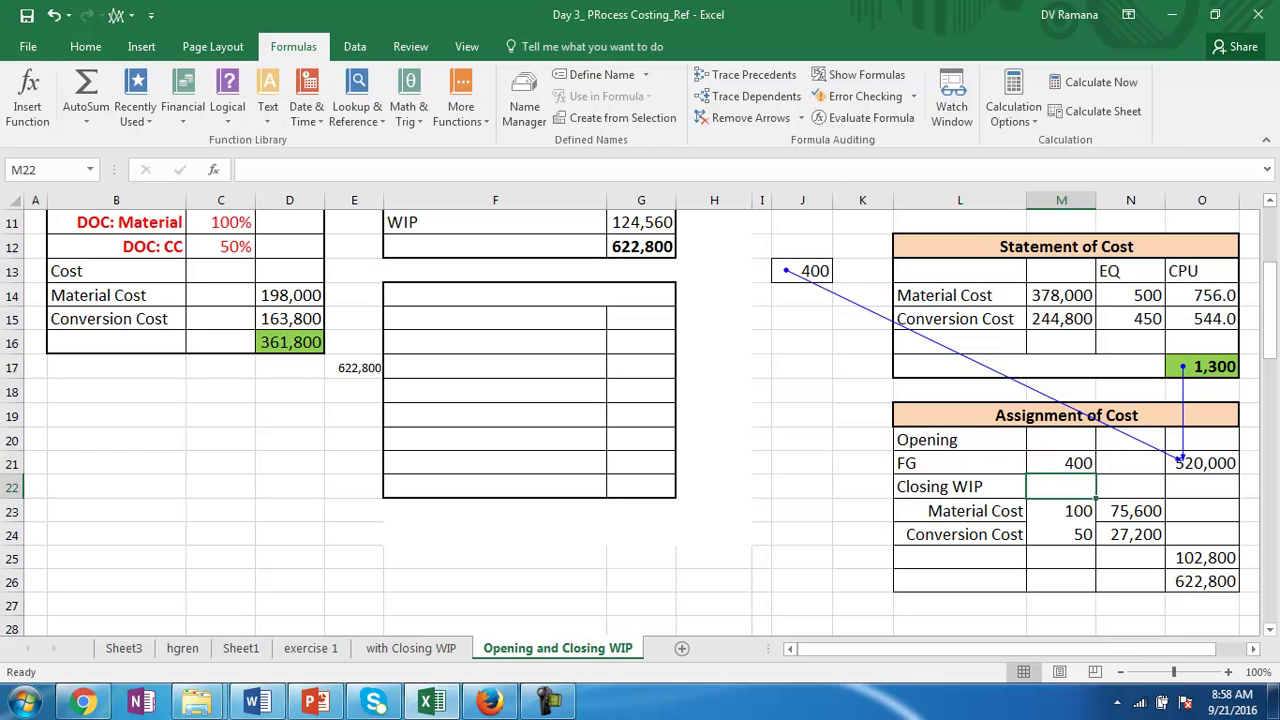
click(742, 127)
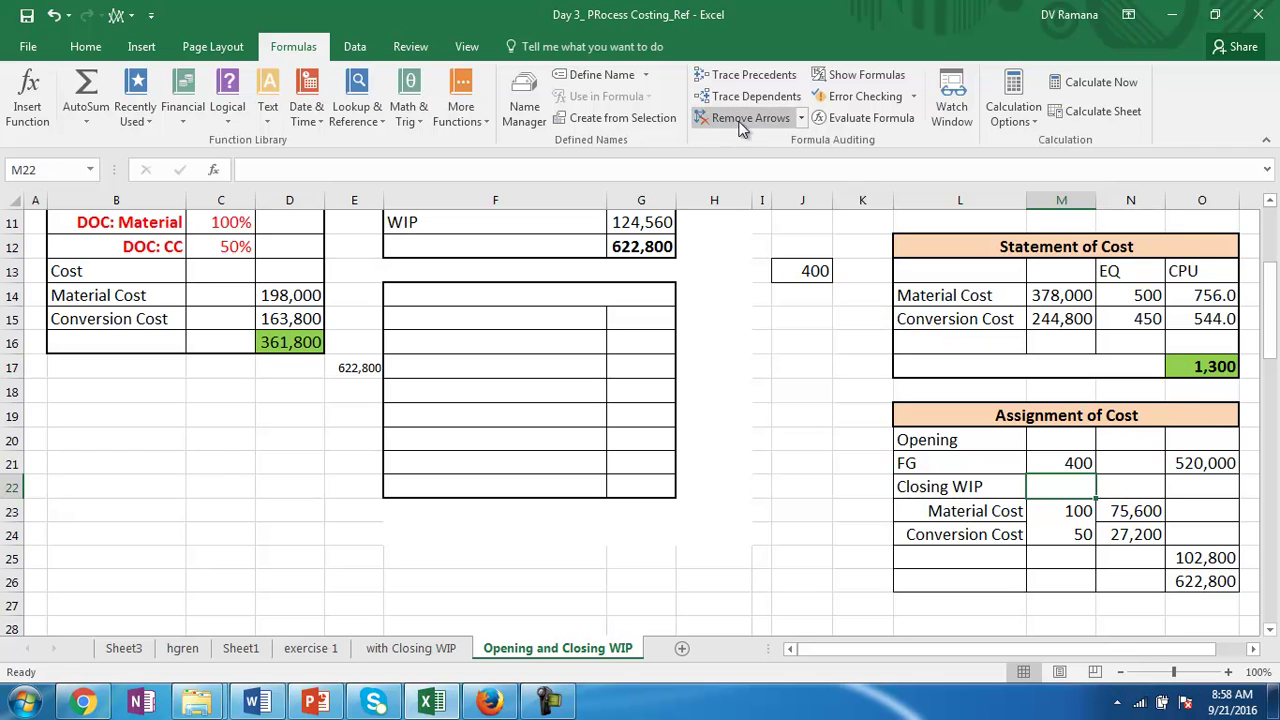
Step: Rewrite the FG cost formula in O21 as M21 multiplied by the total cost per unit in O17
click(1193, 463)
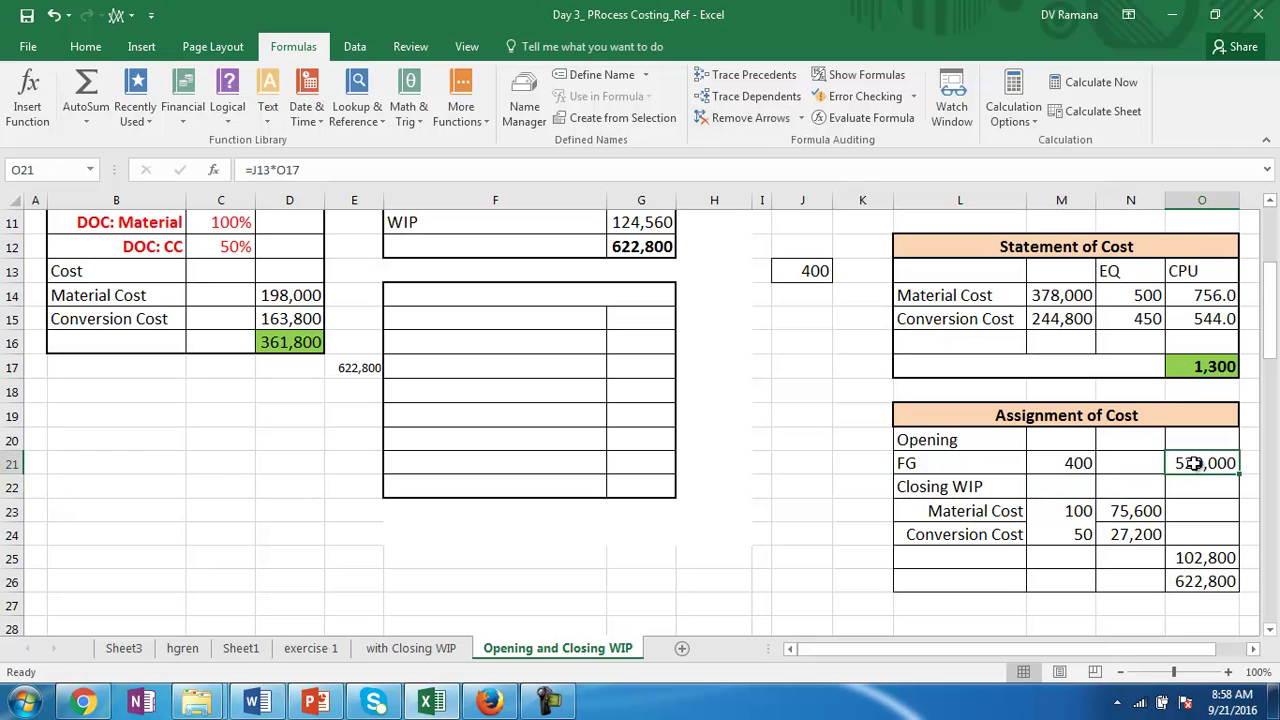
text(=)
key(Left)
key(Left)
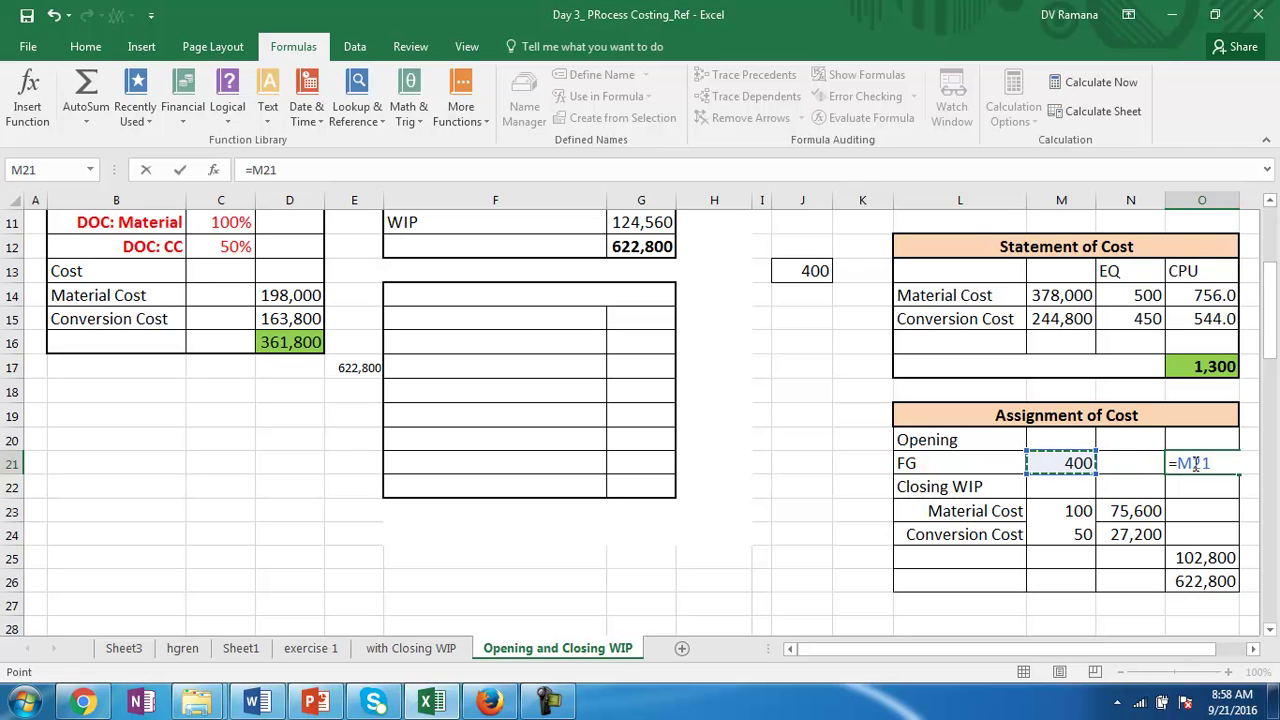
text(*)
click(1205, 366)
key(Return)
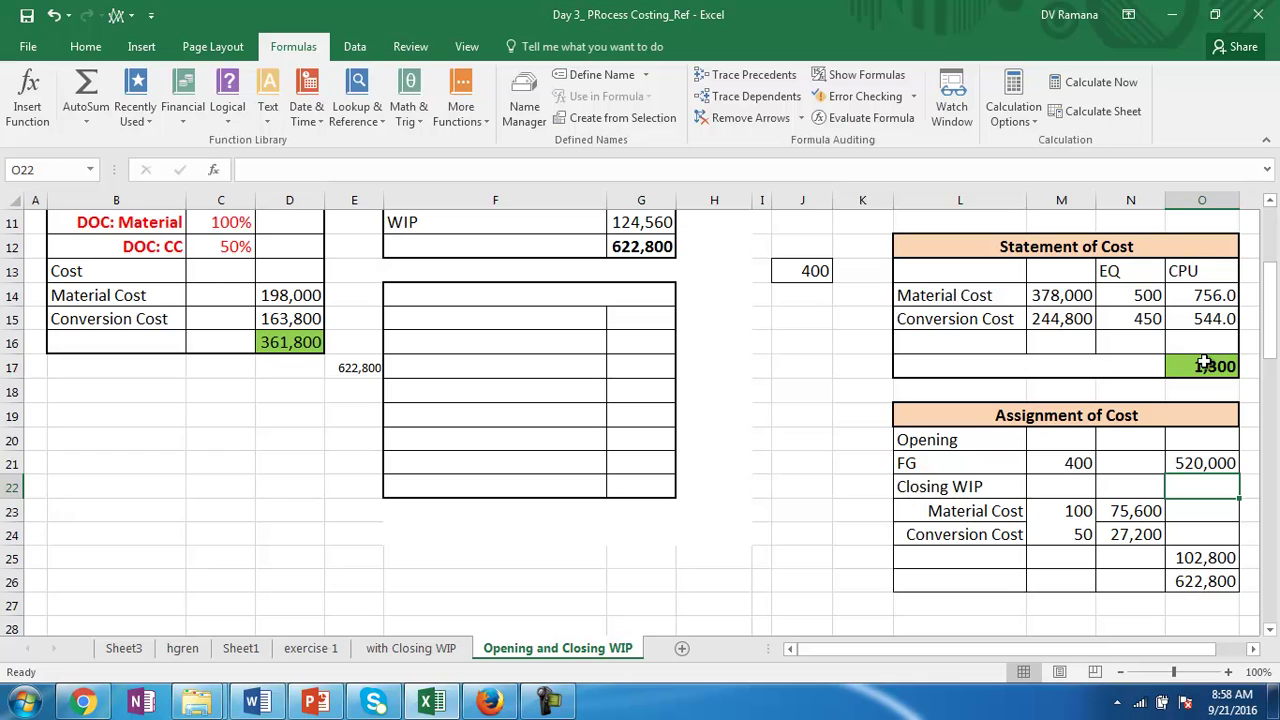
Step: Link the Closing WIP quantities to the equivalent units, setting M23 to =M9 and M24 to =O9
click(1068, 515)
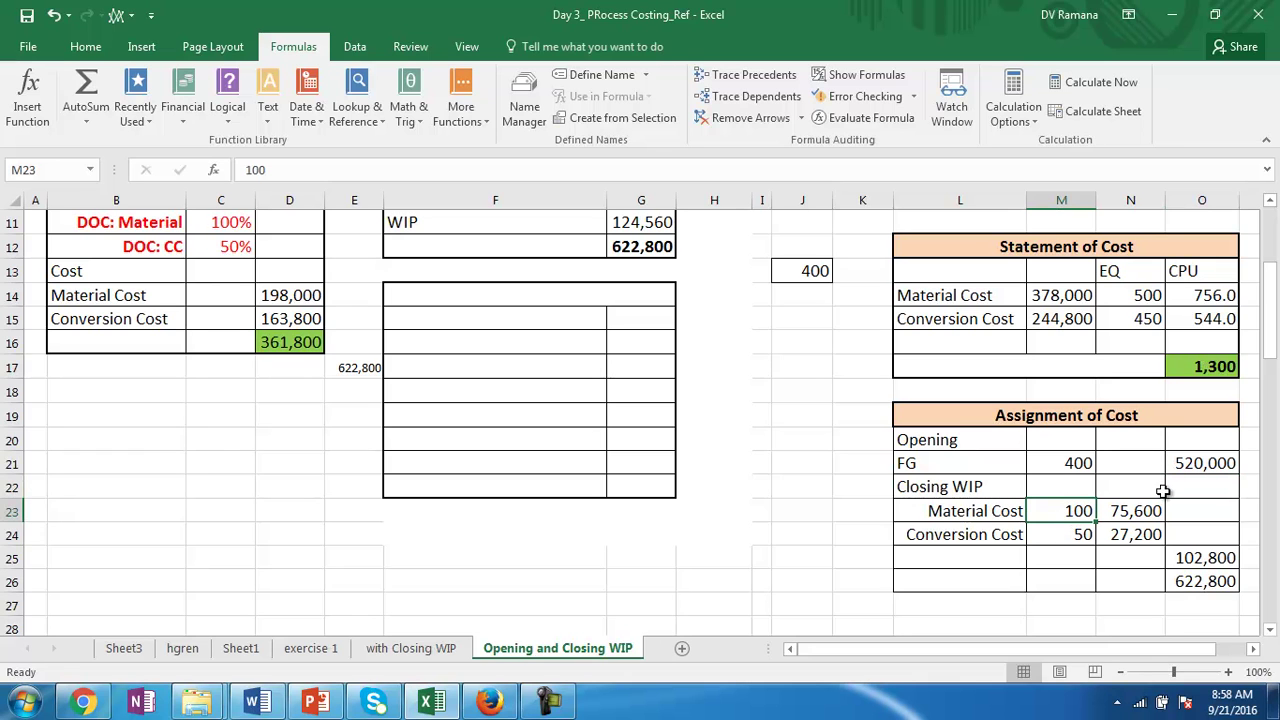
drag(1274, 342, 1270, 331)
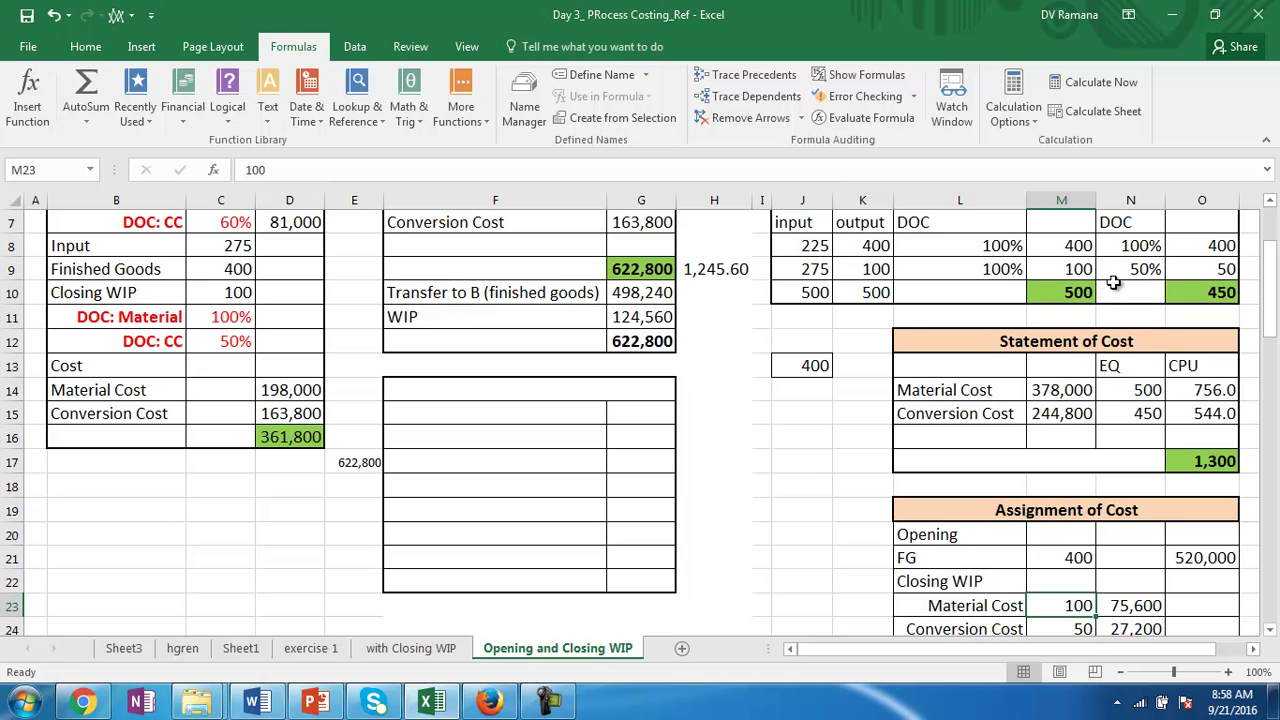
drag(1274, 293, 1275, 292)
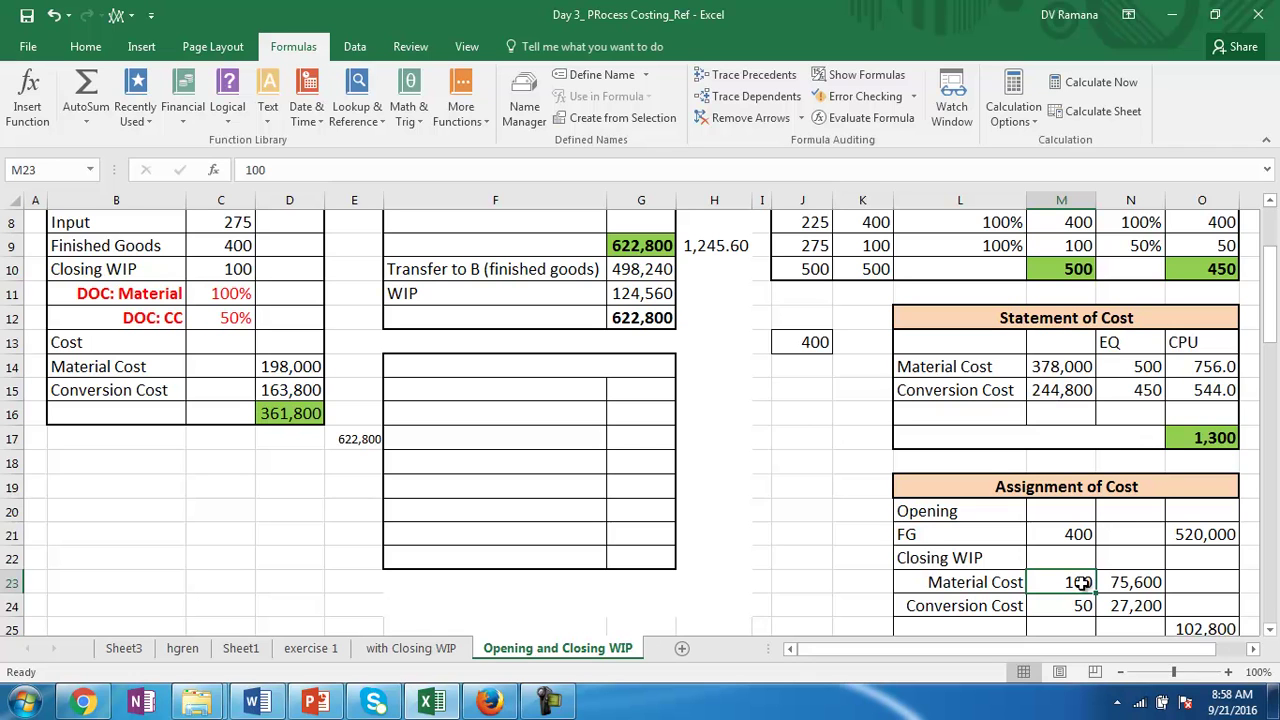
text(=)
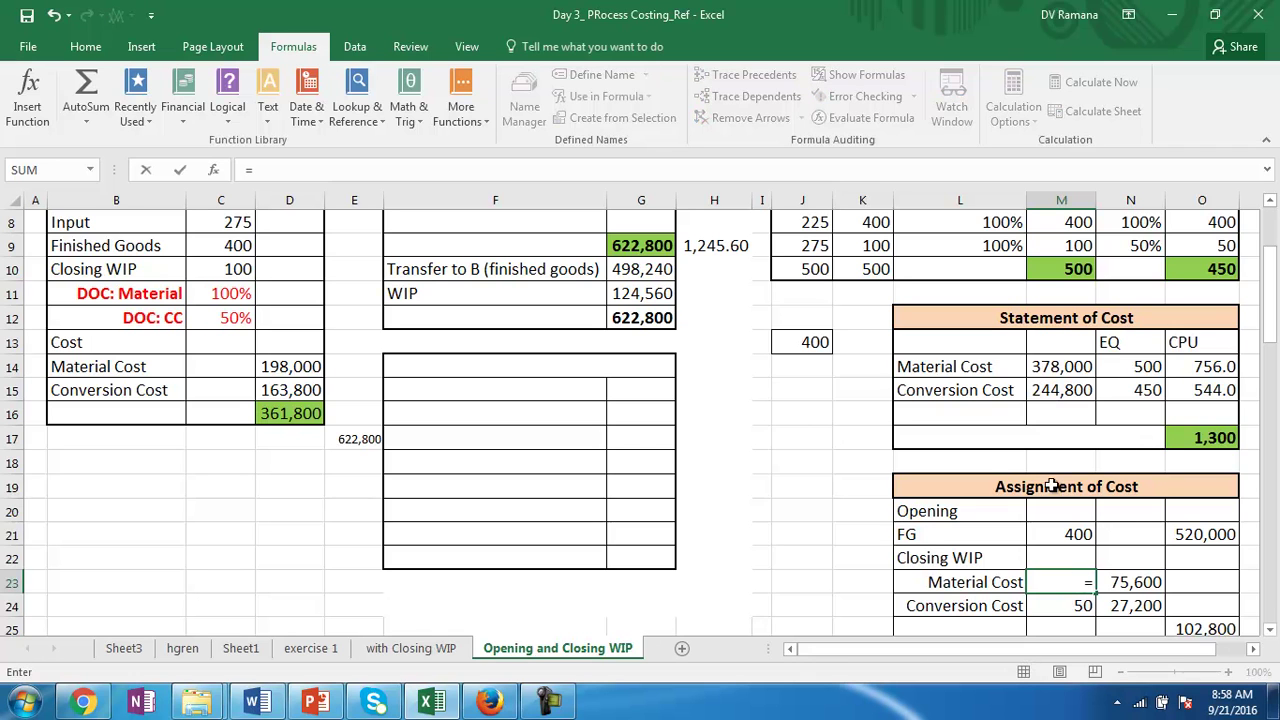
click(1070, 245)
key(Return)
text(=)
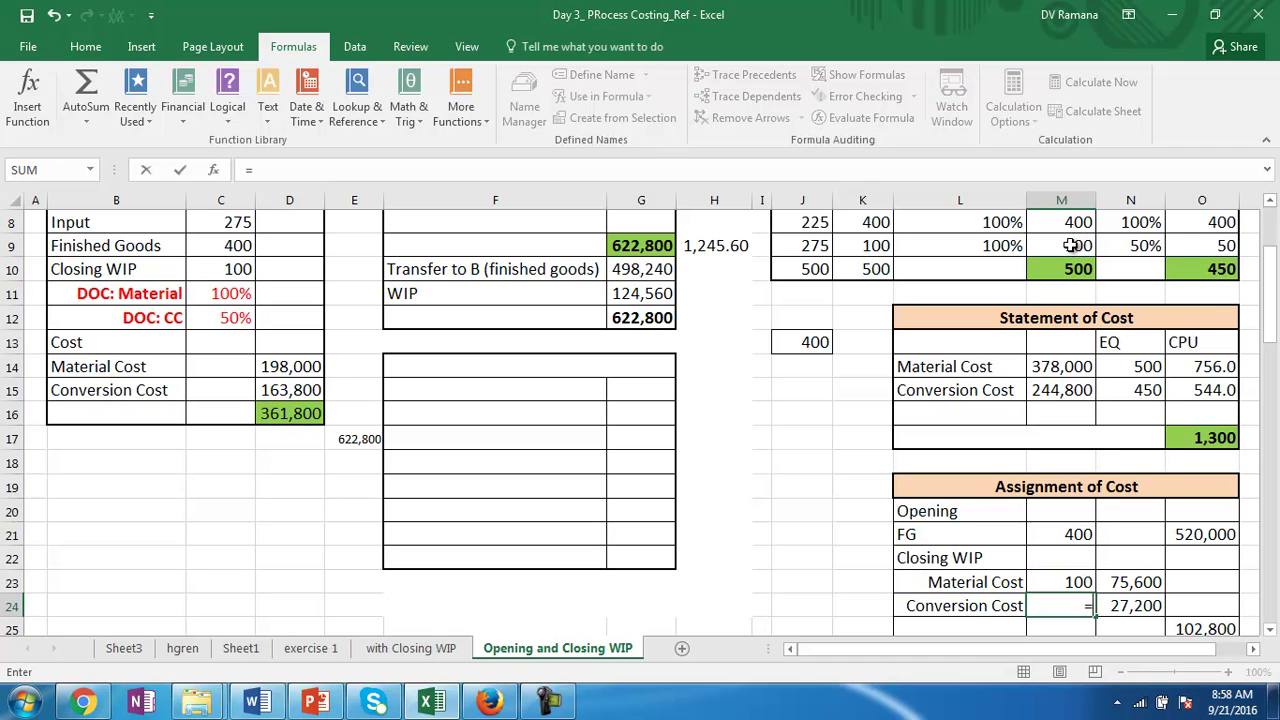
click(1188, 246)
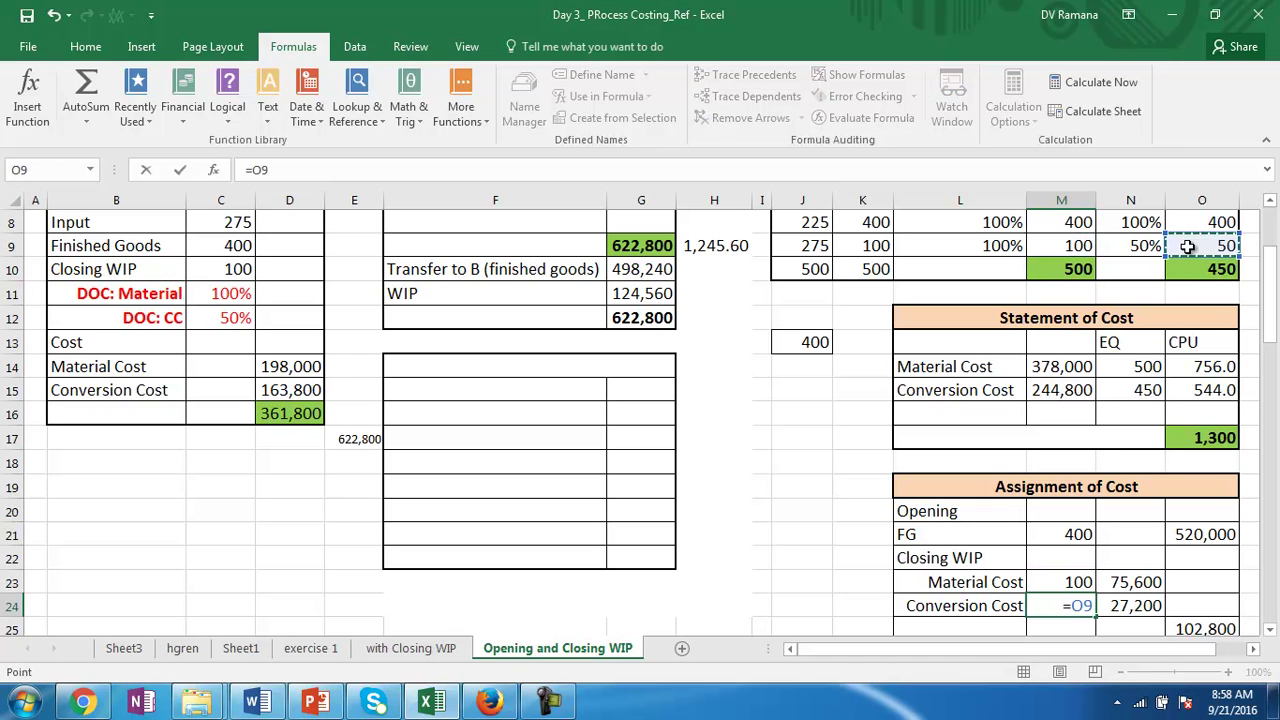
key(Return)
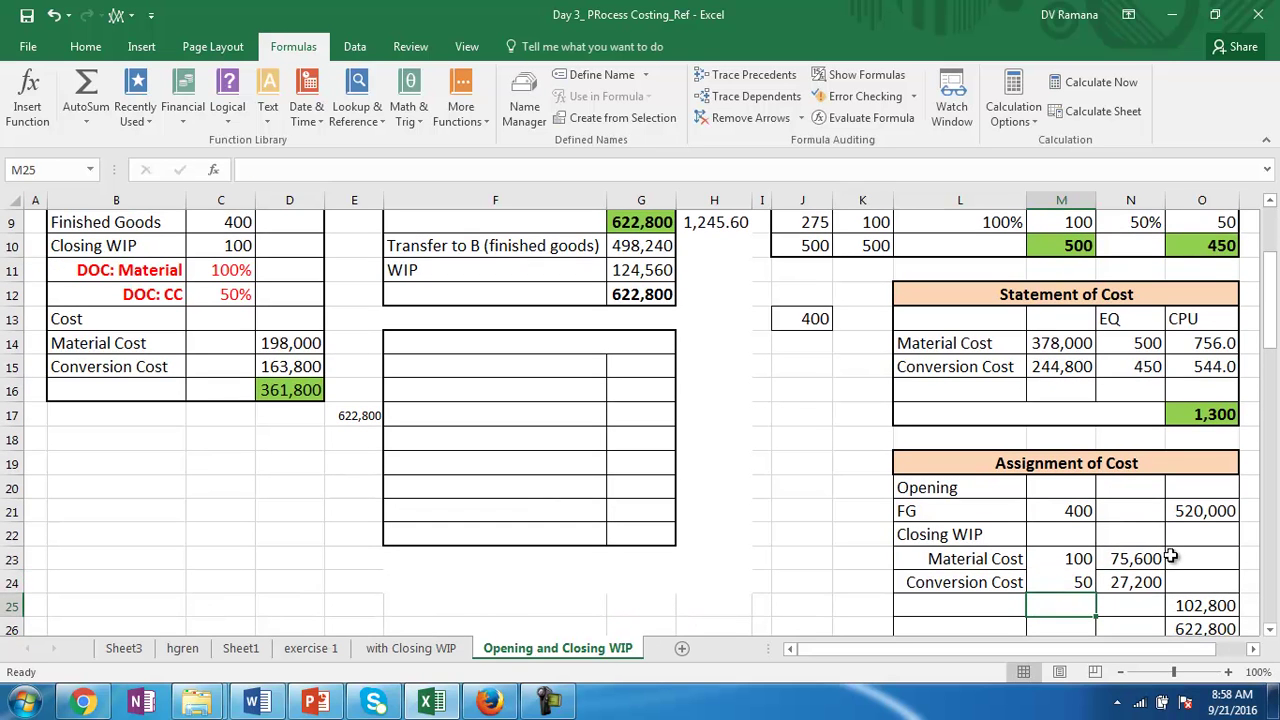
Step: Trace the precedents of Closing WIP costs N23 and N24, clear the arrows, and inspect the formula in O25
click(1124, 558)
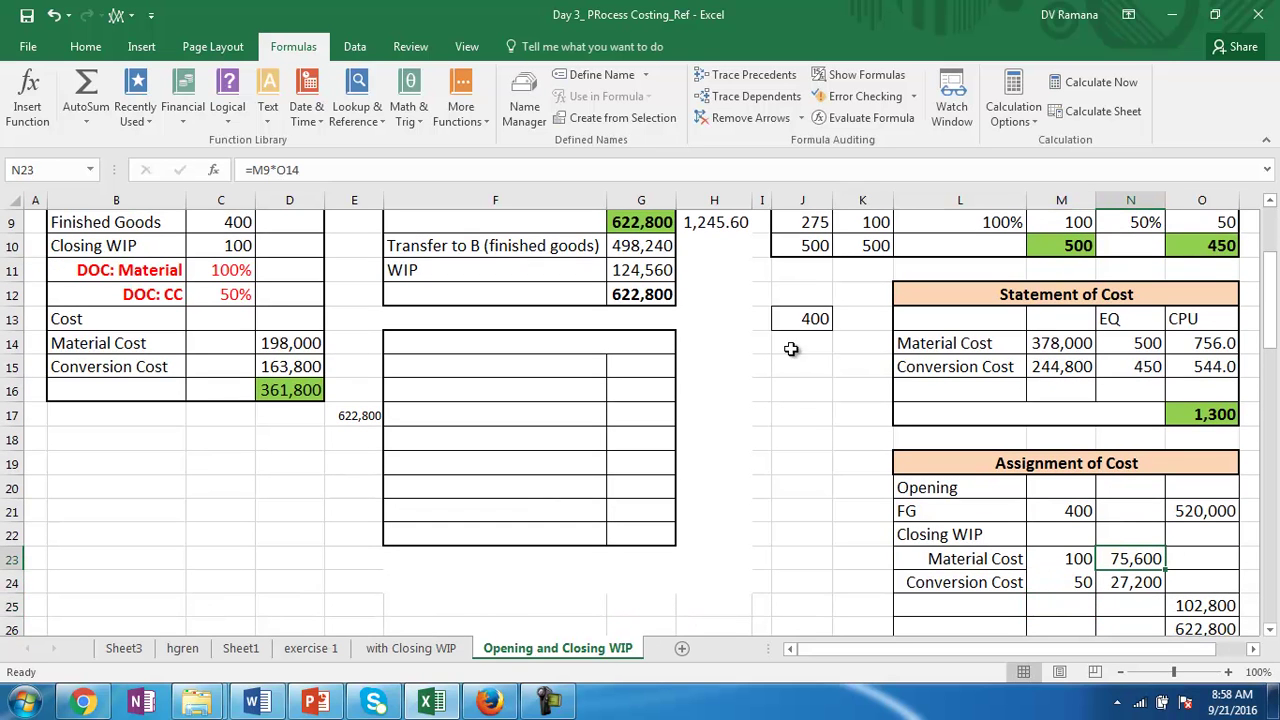
click(757, 84)
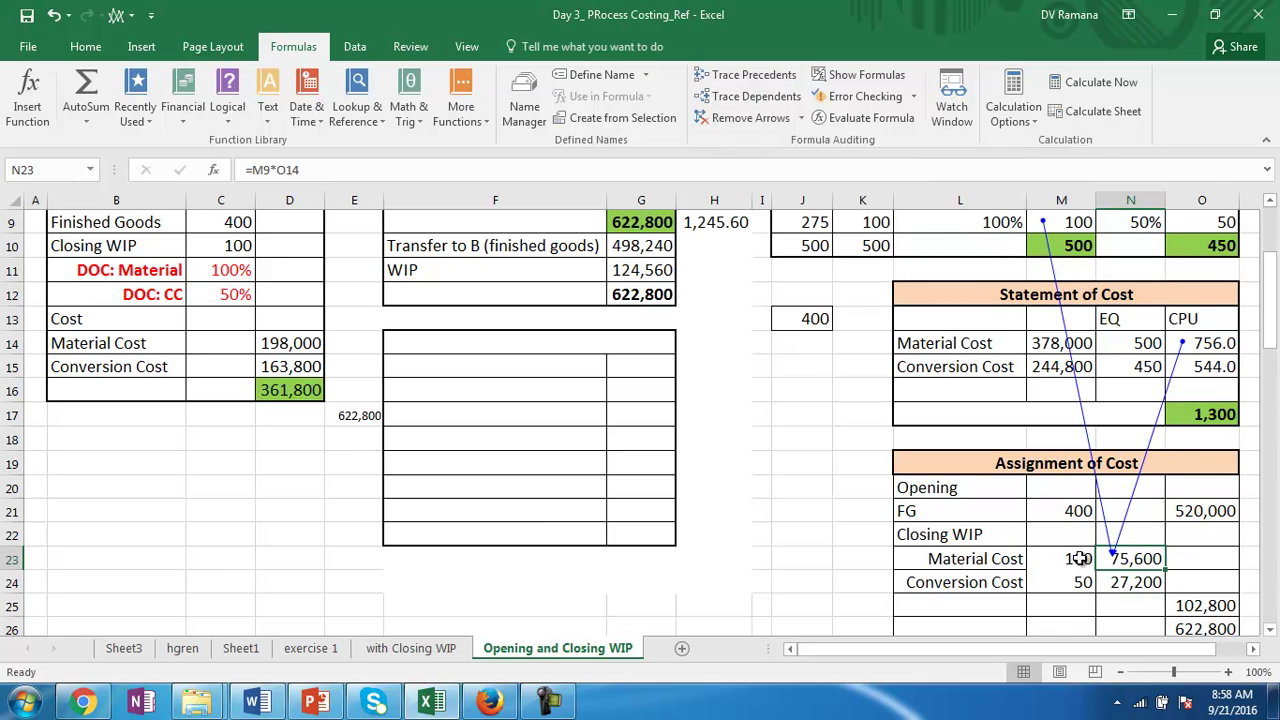
right_click(1116, 580)
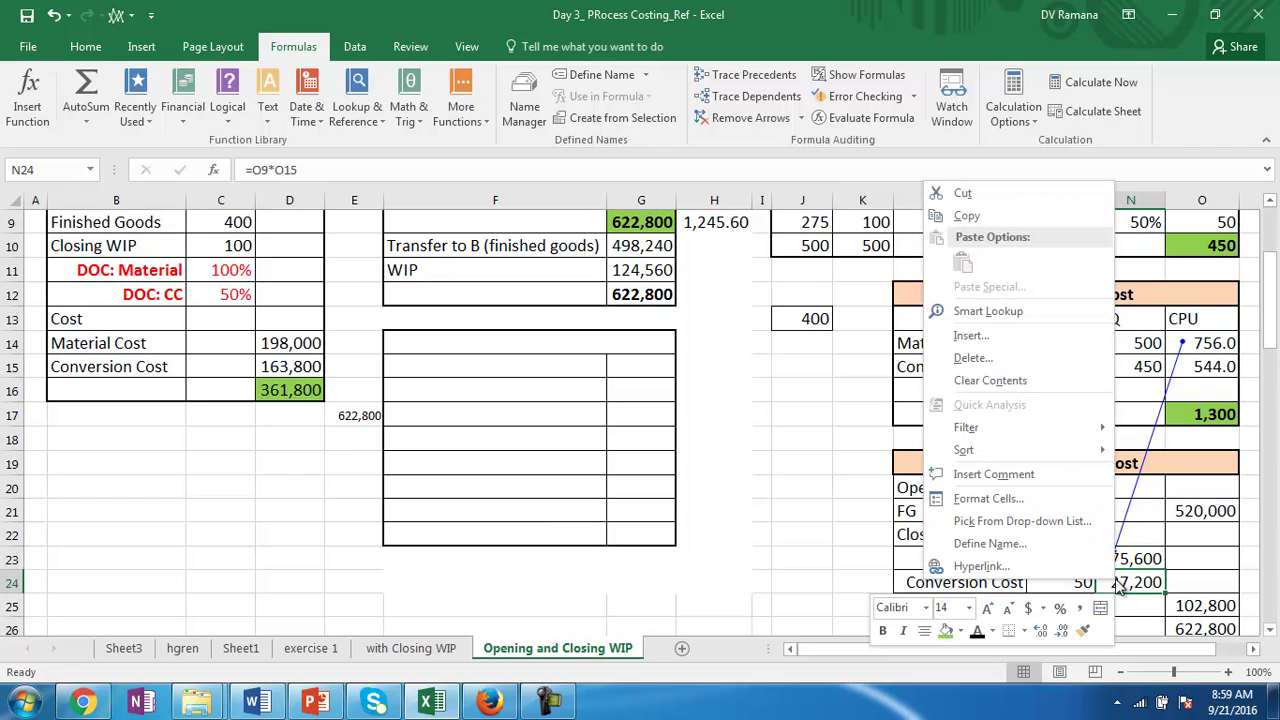
key(Escape)
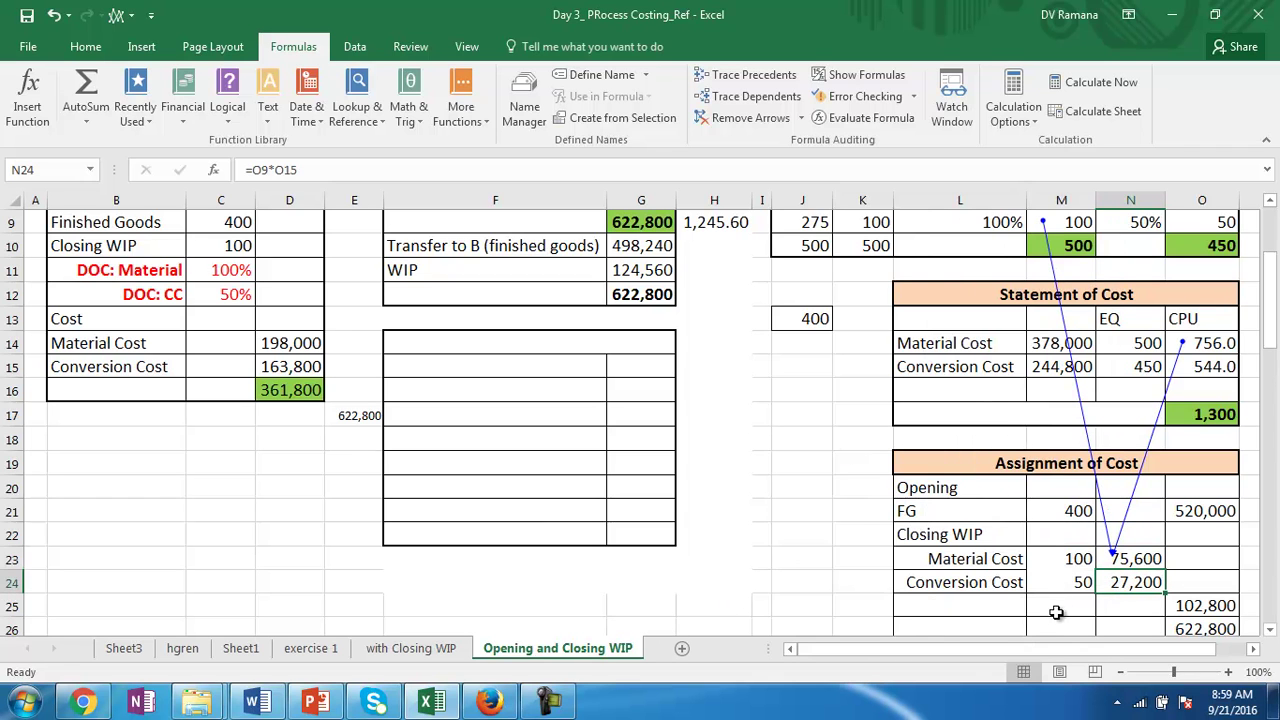
click(736, 76)
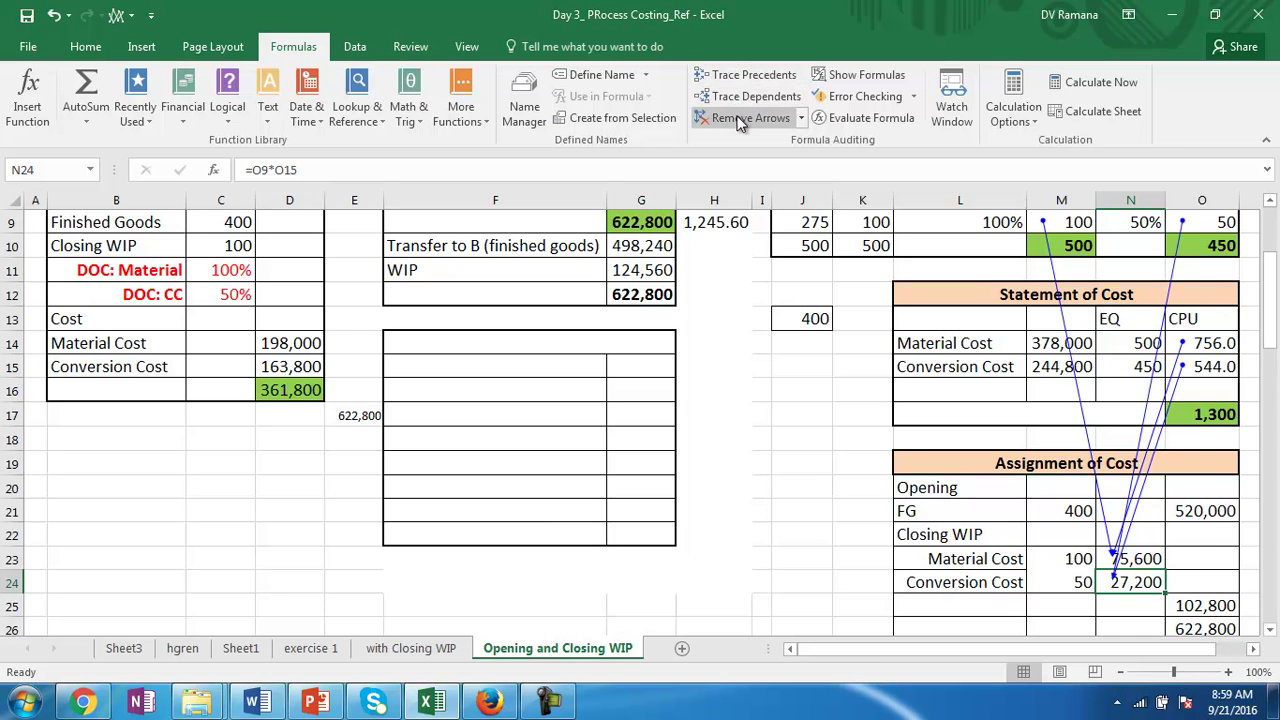
click(740, 118)
drag(1272, 300, 1275, 315)
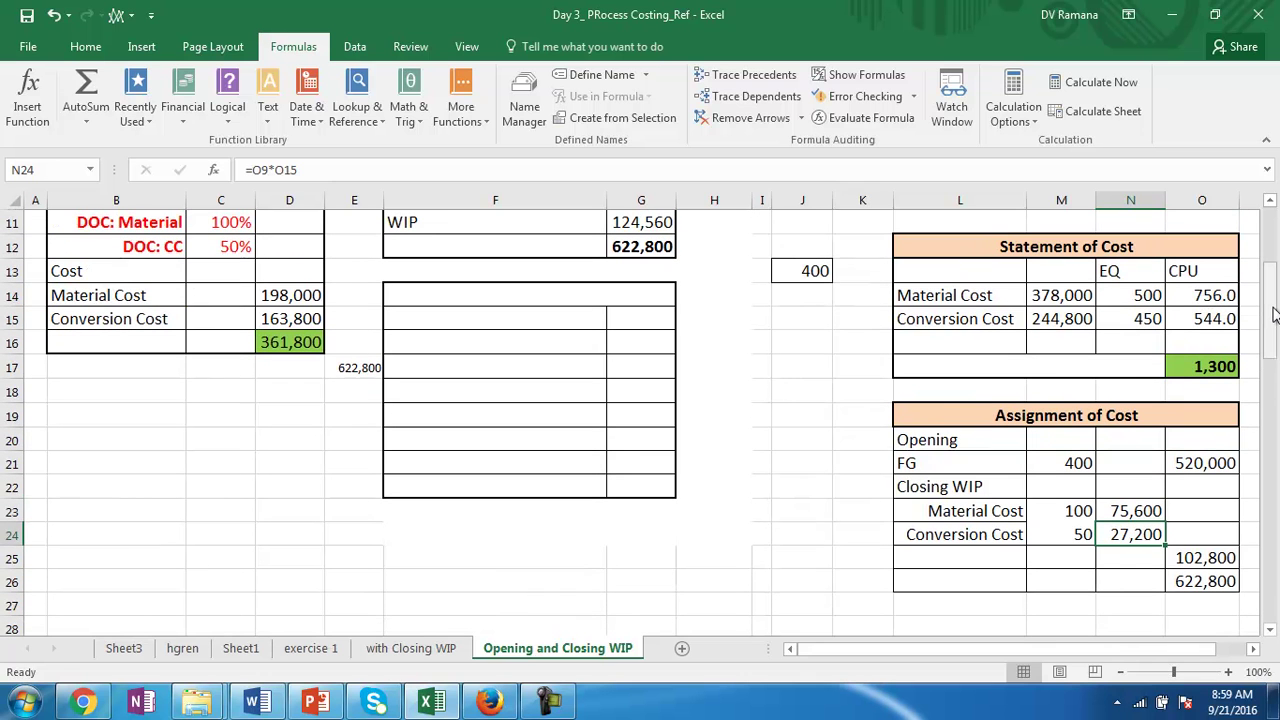
click(1182, 559)
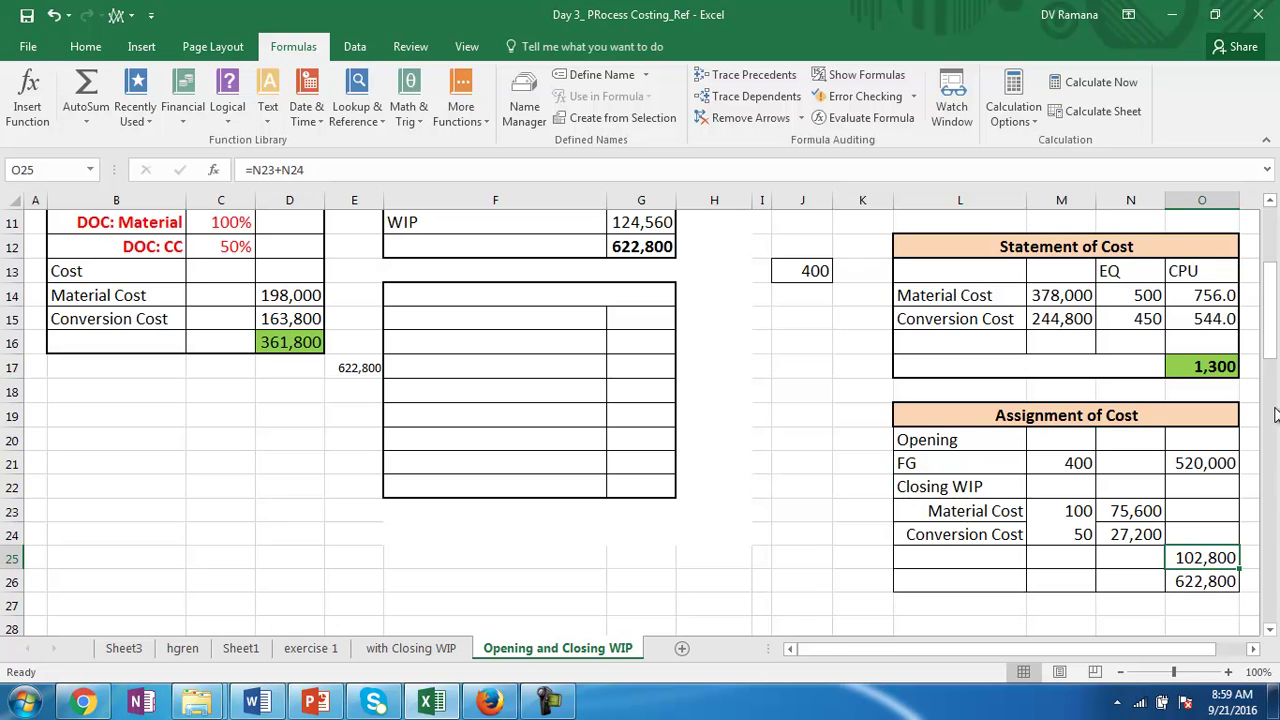
Step: Reveal the second Process A account in F14:G22 by applying a black font colour
drag(1275, 340, 1274, 325)
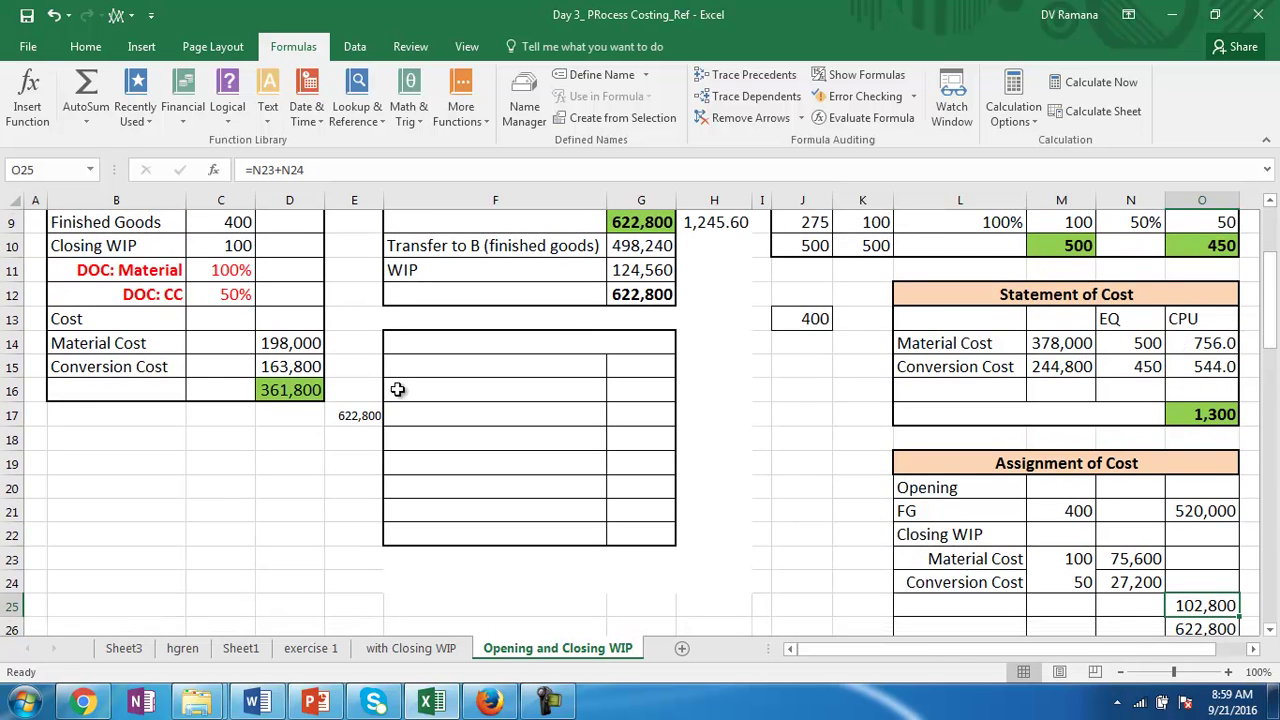
drag(423, 346, 497, 533)
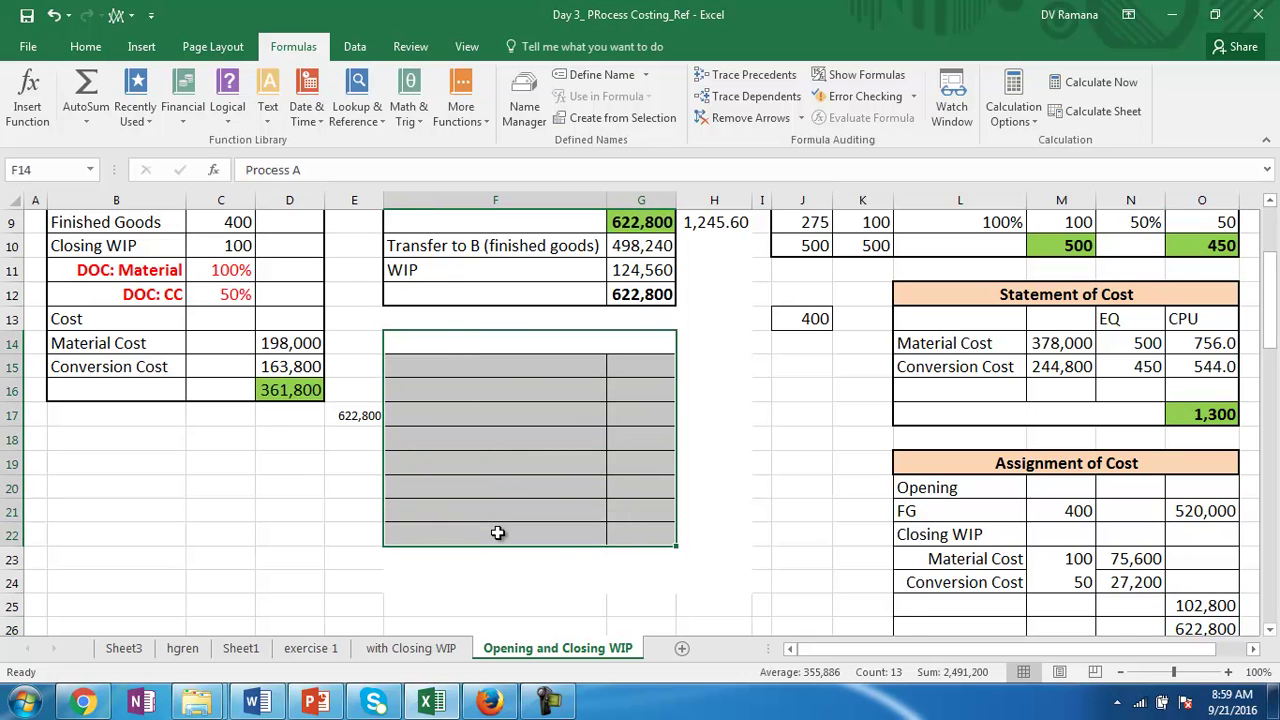
click(86, 47)
click(315, 111)
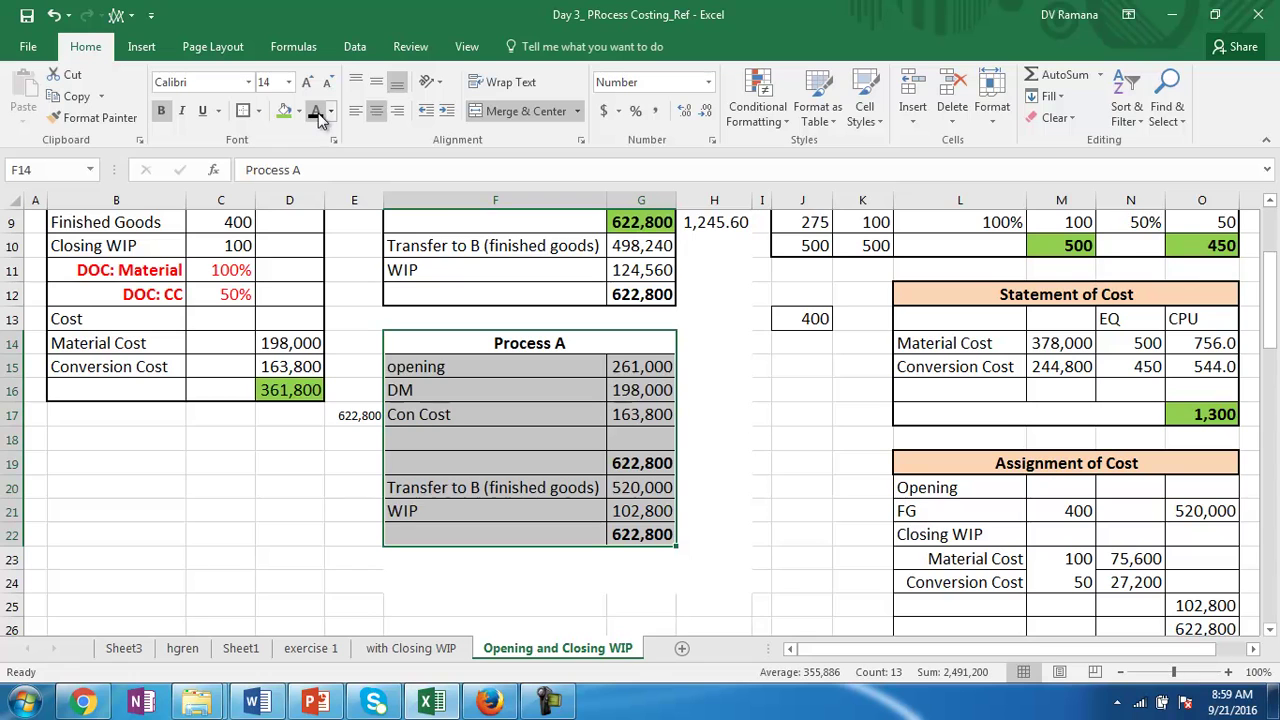
Step: Trace the precedents of the opening, DM and Con Cost amounts in G15, G16 and G17
click(645, 367)
drag(1277, 305, 1277, 282)
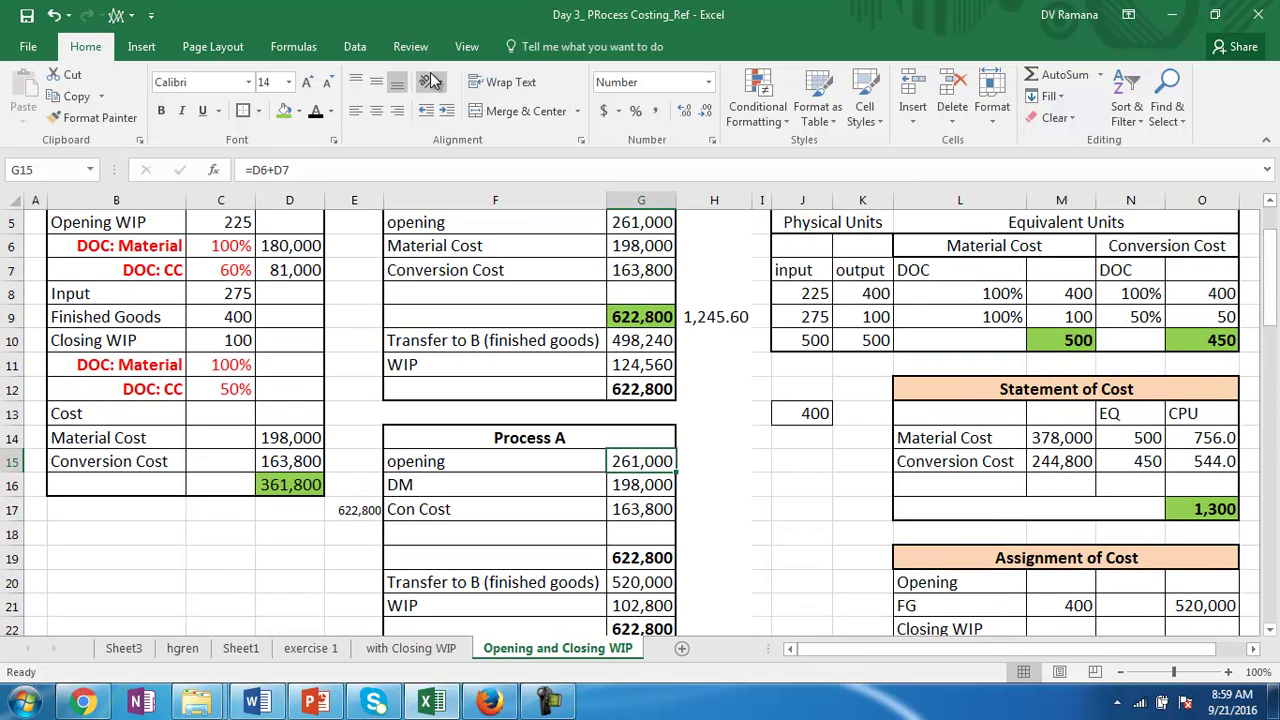
click(293, 47)
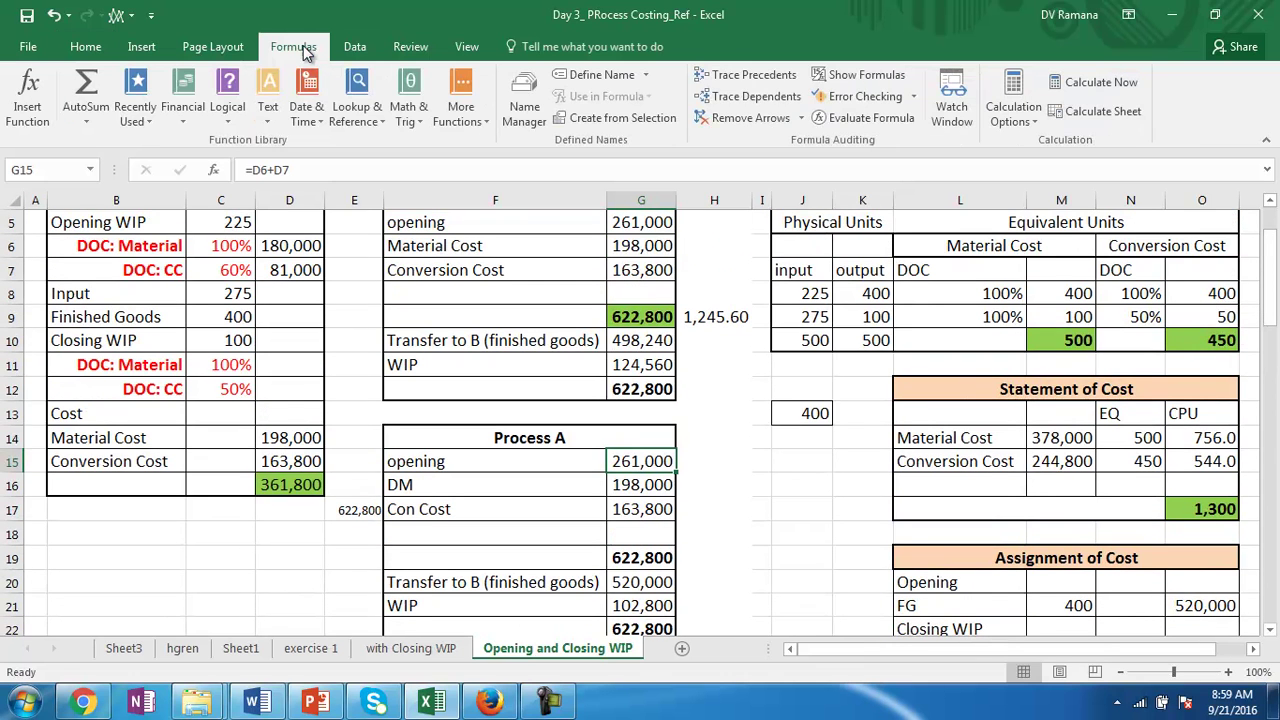
click(722, 80)
drag(1262, 290, 1268, 280)
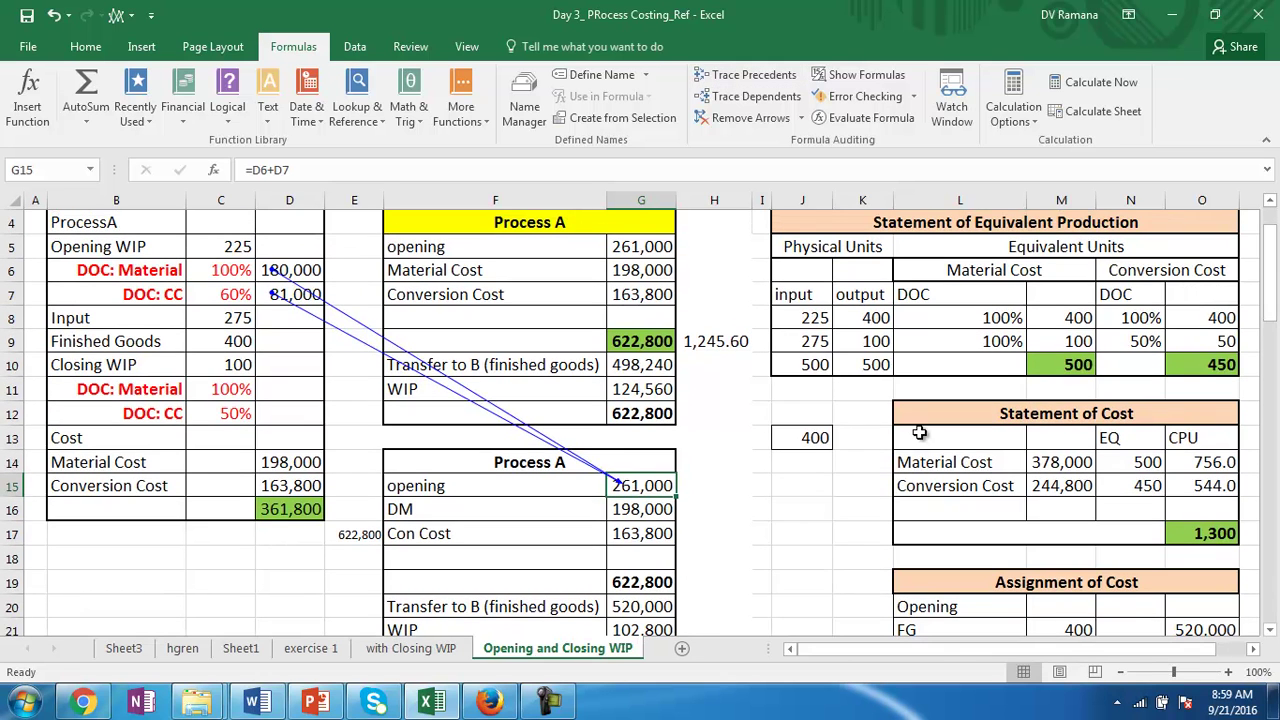
click(641, 510)
click(712, 80)
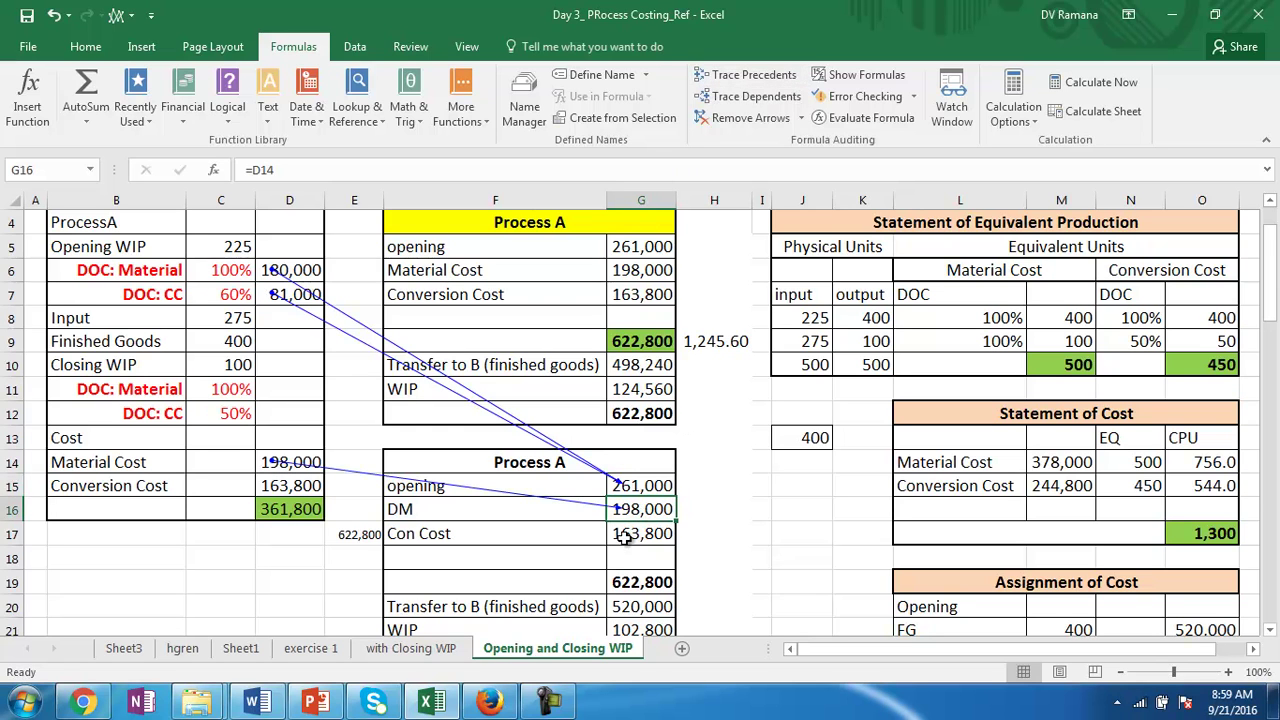
click(626, 535)
click(748, 78)
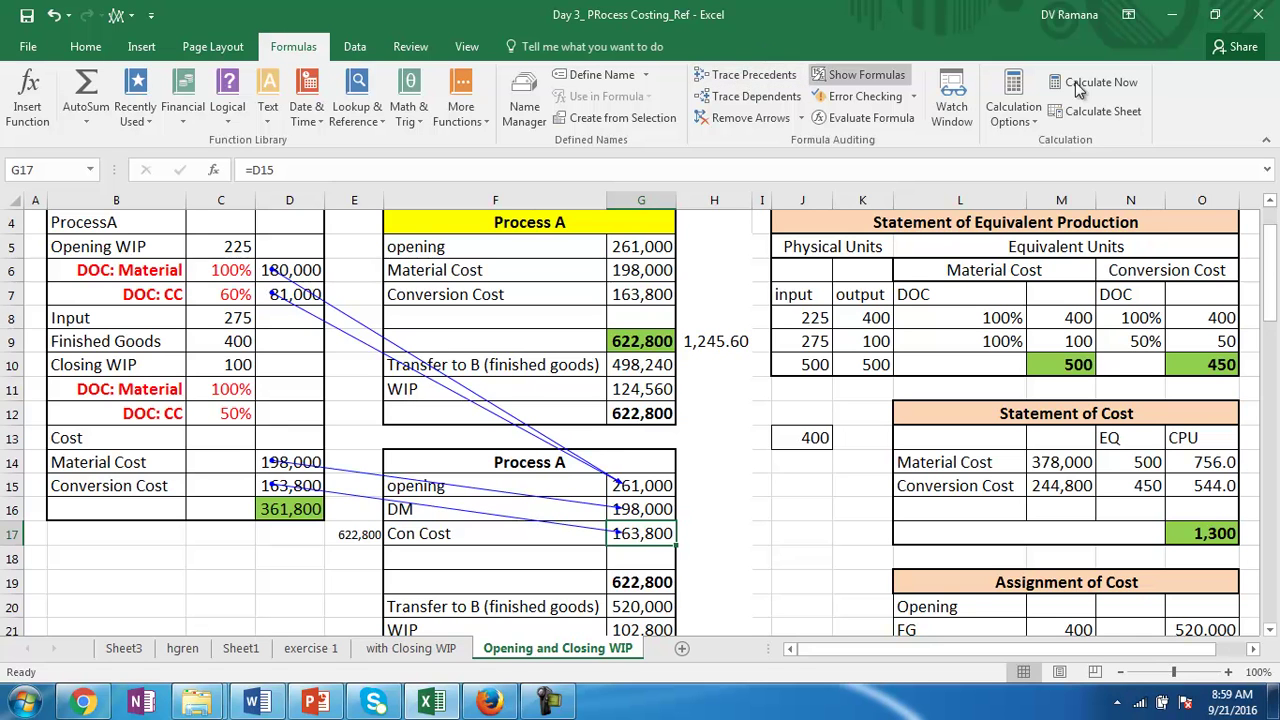
Step: Inspect the formulas of the Process A total in G19 and the transfer to B in G20
drag(1270, 258, 1271, 292)
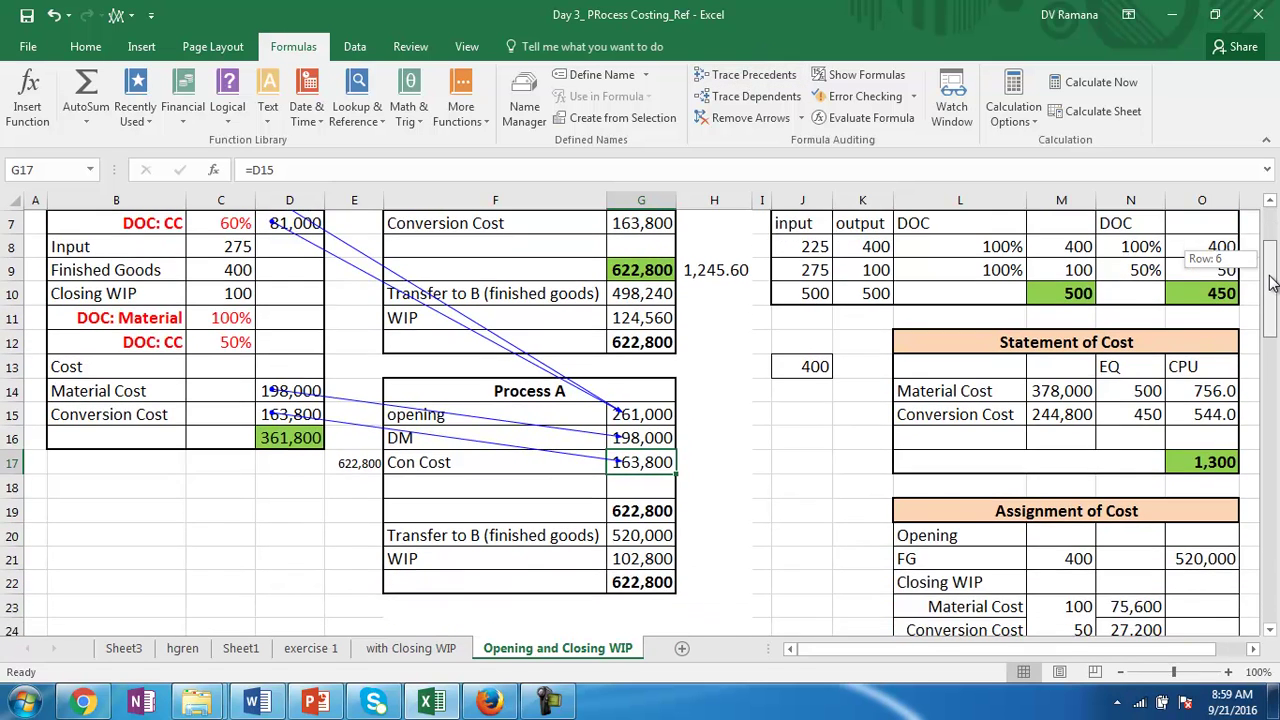
click(660, 509)
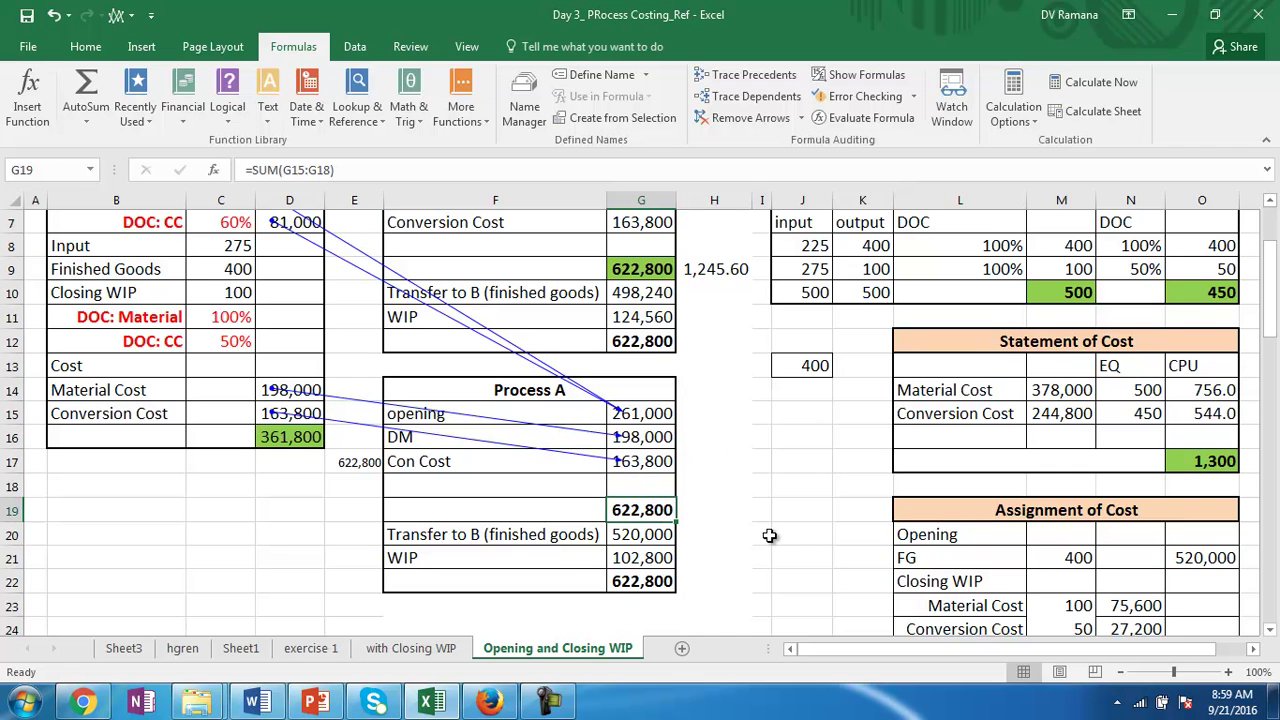
click(651, 535)
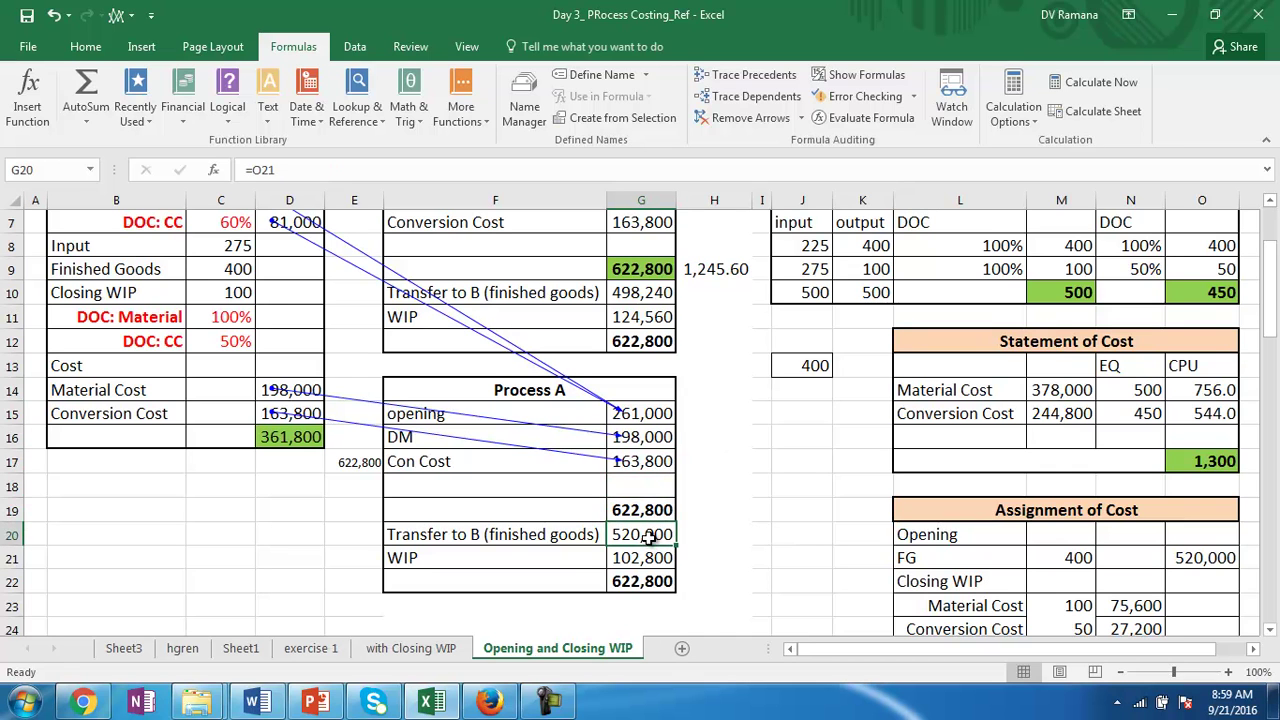
Step: Trace the precedents of the transfer to B in G20 and the WIP in G21, then clear all the arrows
click(726, 81)
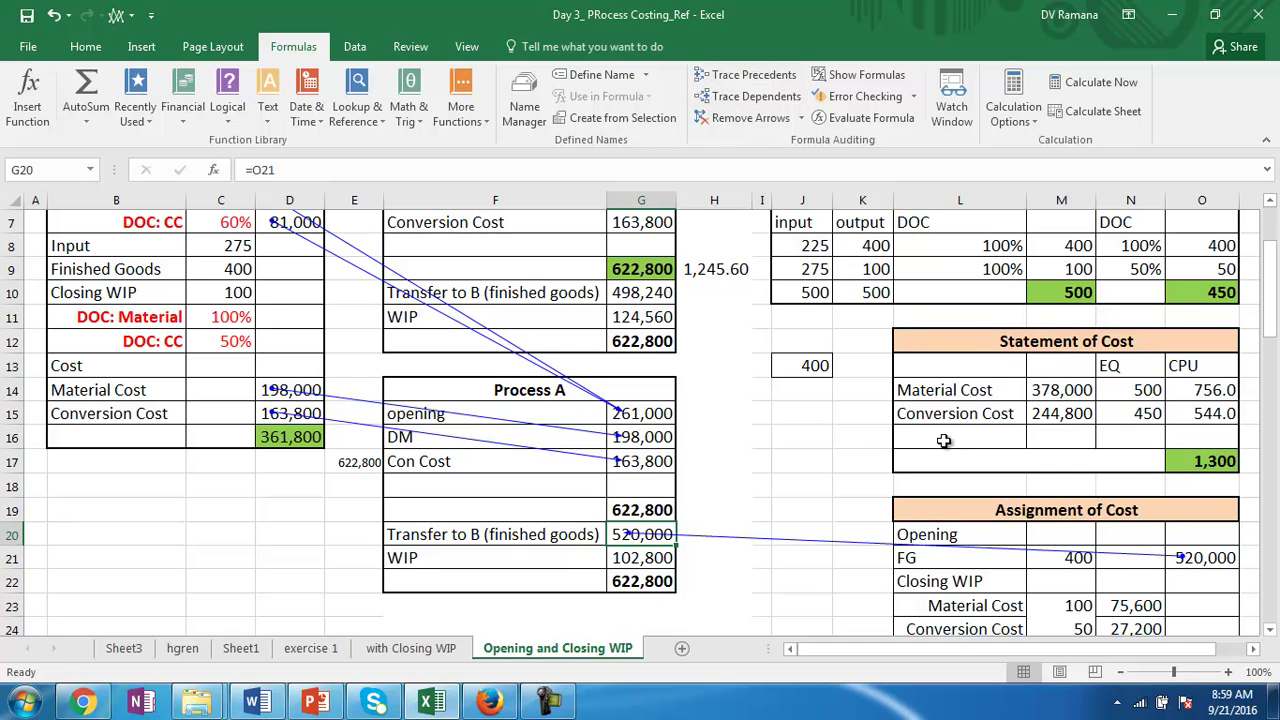
click(661, 560)
click(727, 82)
mouse_move(1272, 288)
mouse_down()
mouse_move(1275, 310)
mouse_move(1272, 285)
mouse_up()
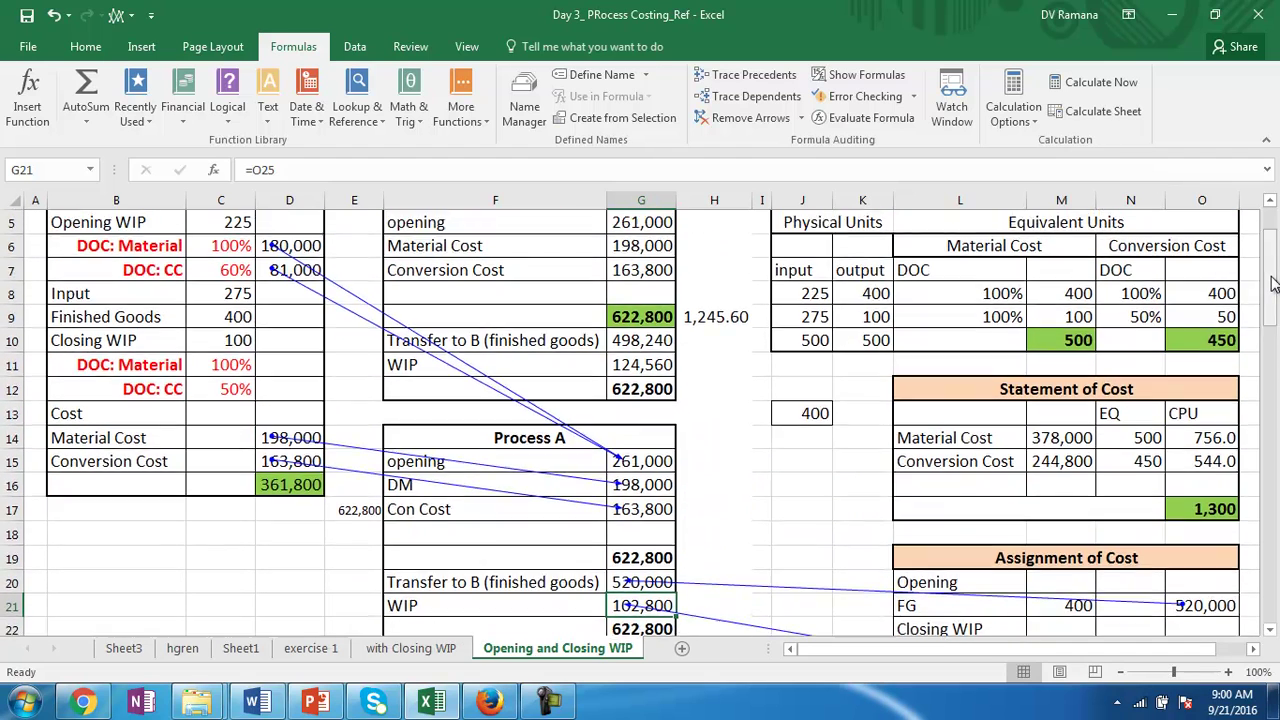
click(720, 119)
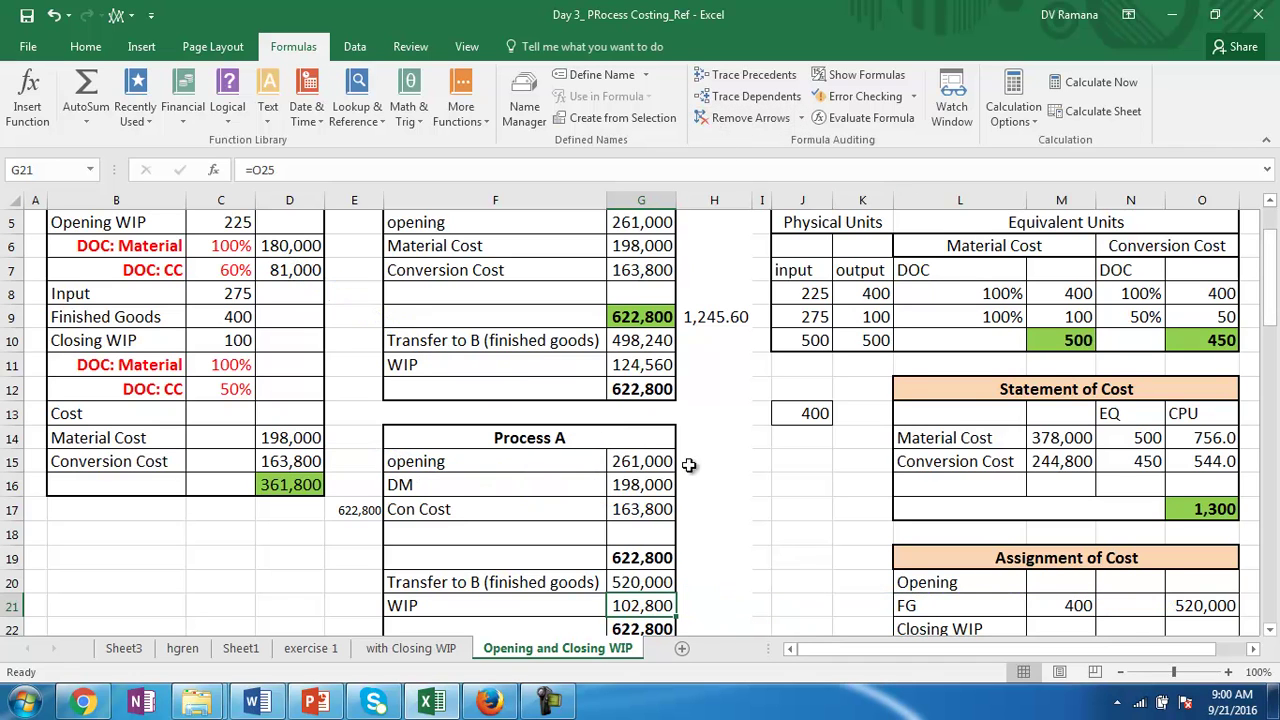
Step: Review the Weighted Average statements from the J2 heading down and the transfer to B in G20 of the second Process A account
drag(1270, 268, 1270, 250)
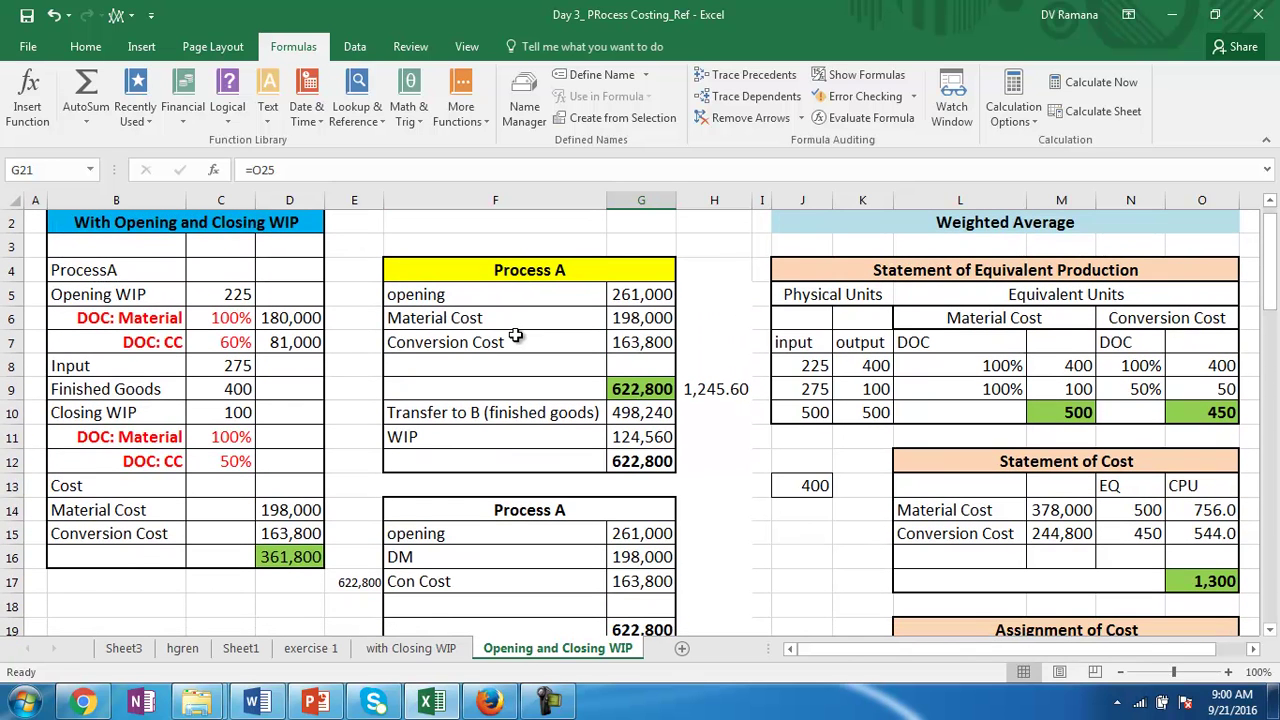
click(957, 222)
drag(1272, 228, 1275, 253)
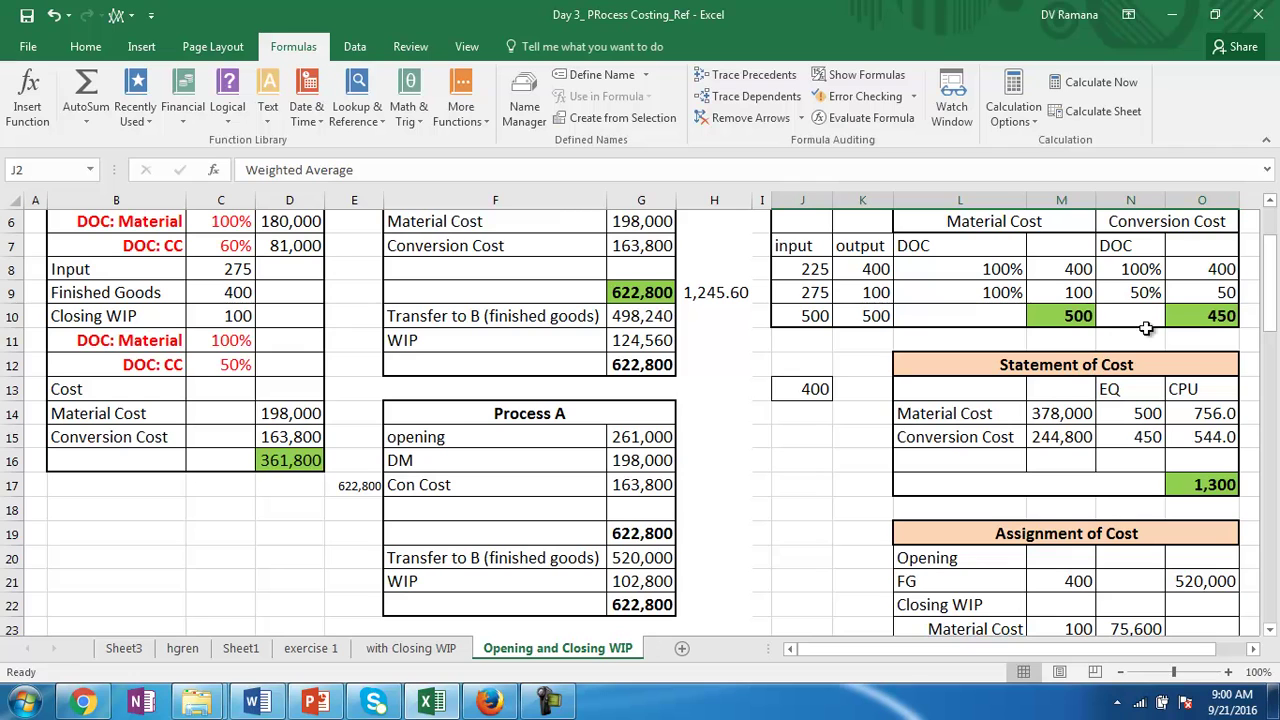
click(628, 562)
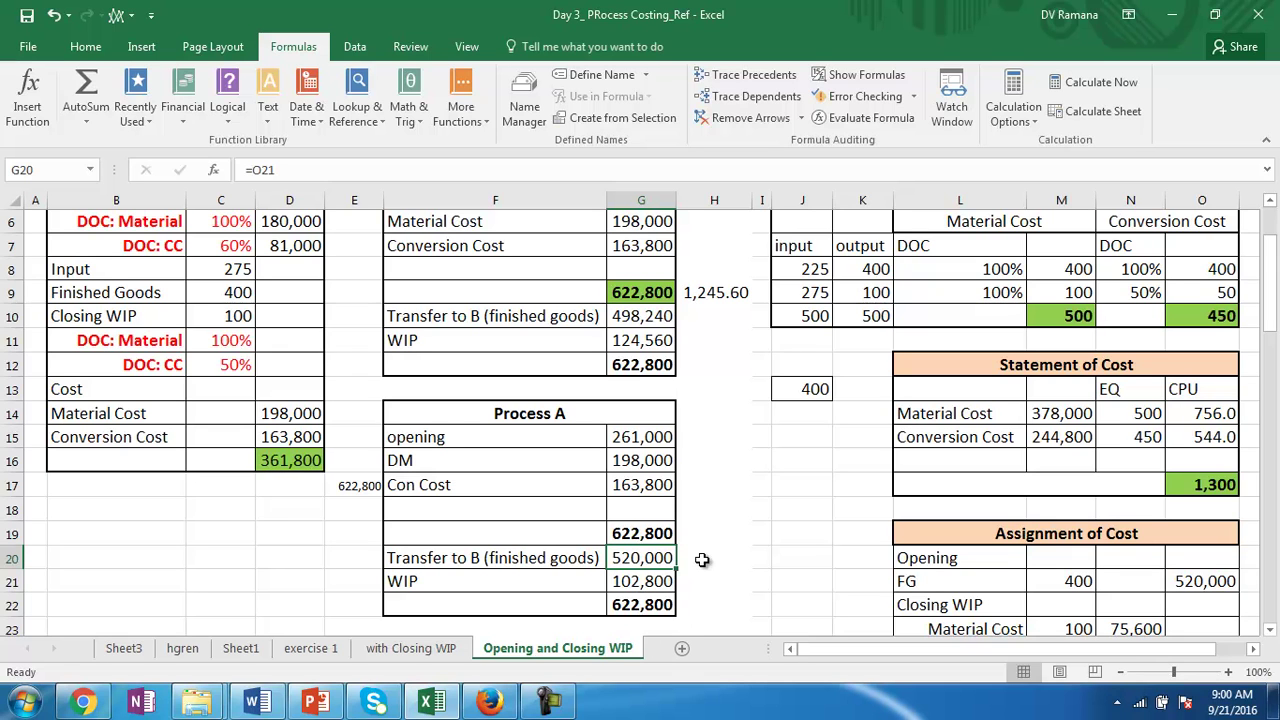
drag(1270, 298, 1272, 272)
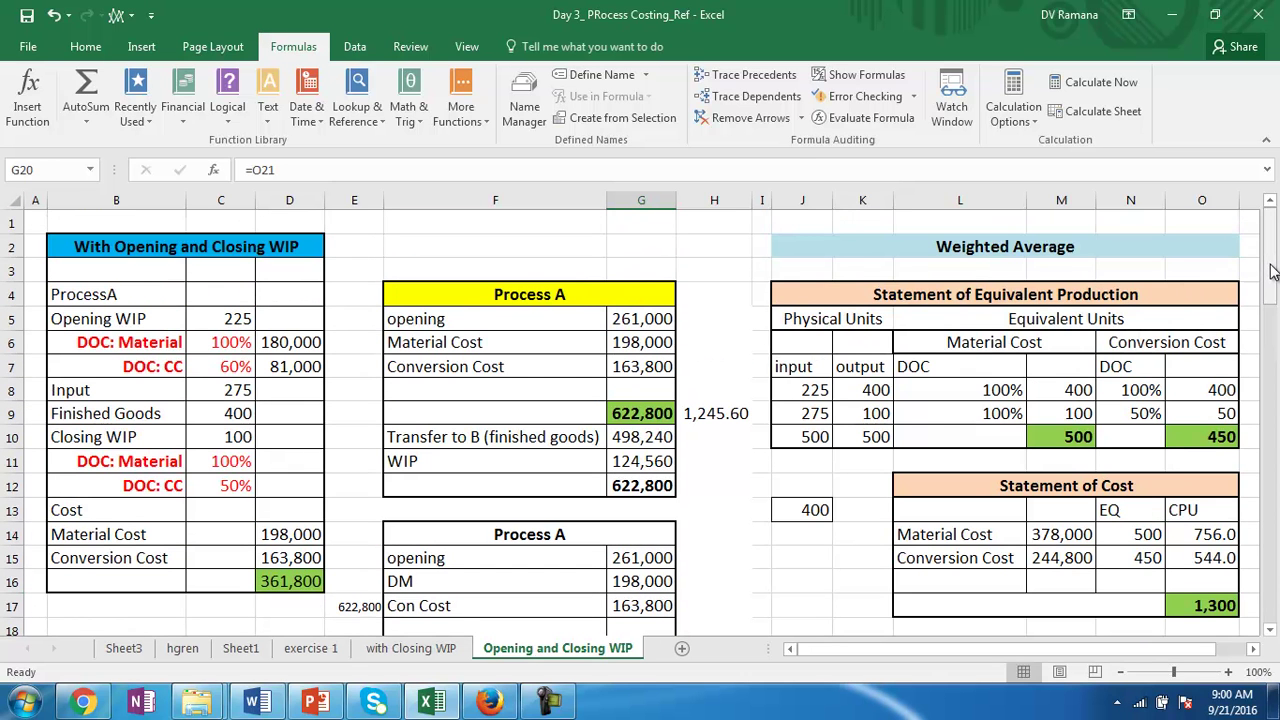